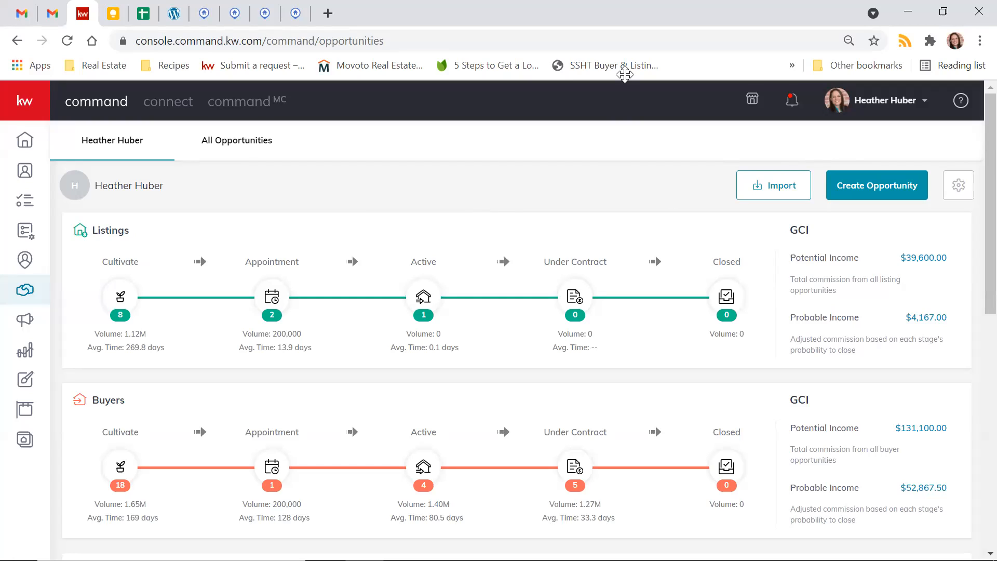
- Examine the stages and opportunities in the Active and Appointment phases of the listings pipeline
{"action": "left_click", "coordinate": [625, 74]}
{"action": "left_click", "coordinate": [421, 295]}
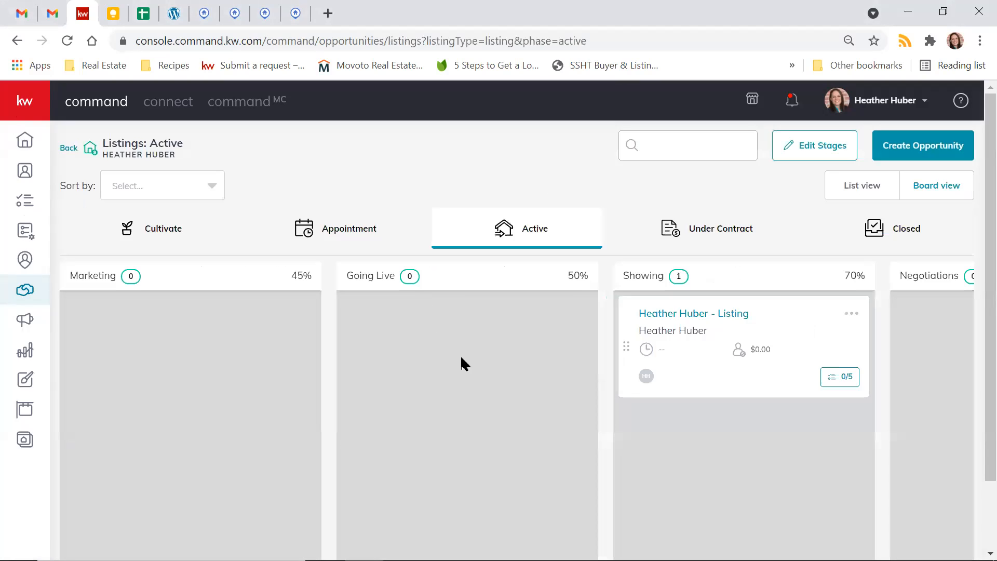
{"action": "scroll", "coordinate": [478, 387], "scroll_direction": "right", "scroll_amount": 3}
{"action": "scroll", "coordinate": [605, 384], "scroll_direction": "down", "scroll_amount": 2}
{"action": "scroll", "coordinate": [606, 394], "scroll_direction": "up", "scroll_amount": 2}
{"action": "left_click", "coordinate": [360, 235]}
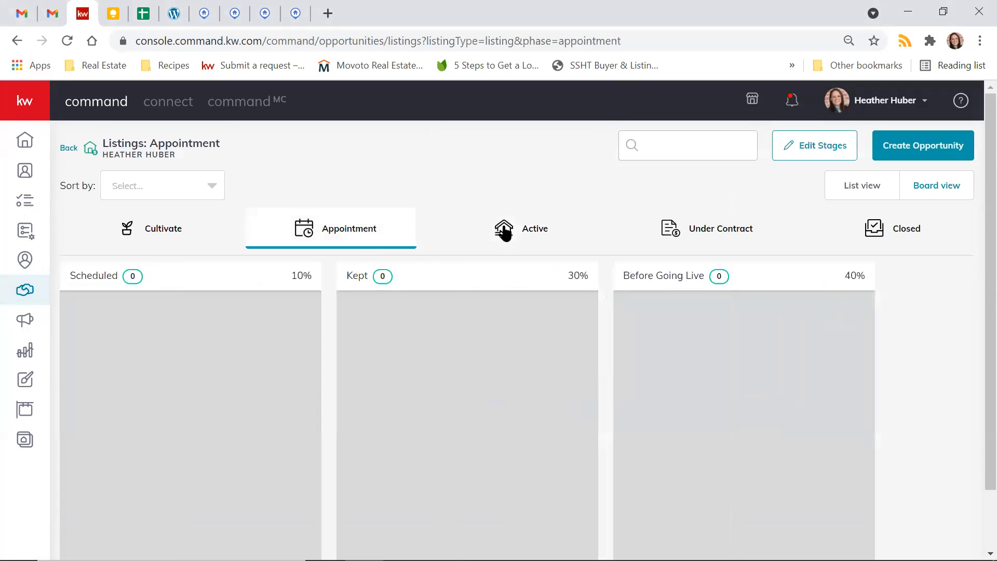
{"action": "left_click", "coordinate": [540, 230]}
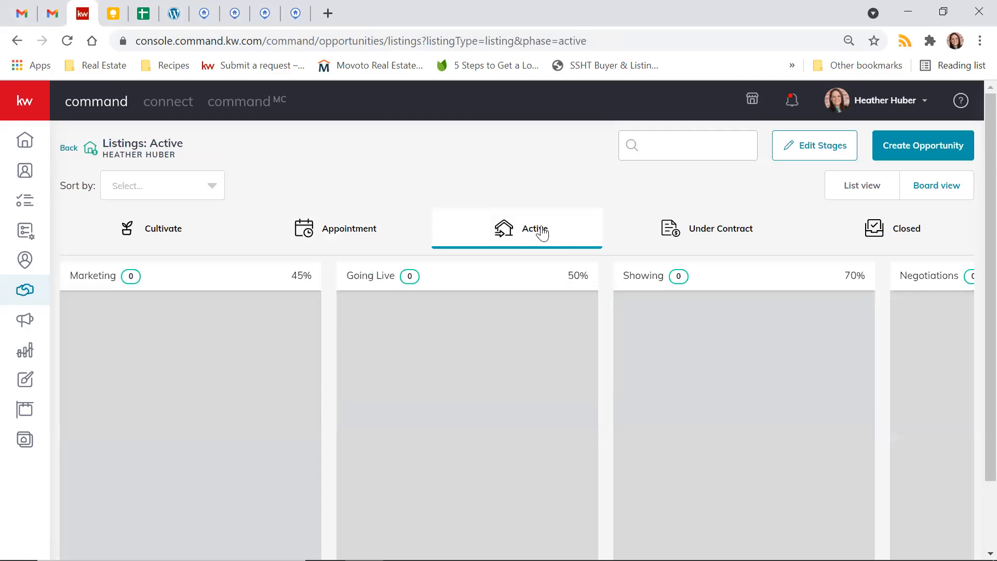
{"action": "scroll", "coordinate": [645, 333], "scroll_direction": "right", "scroll_amount": 2}
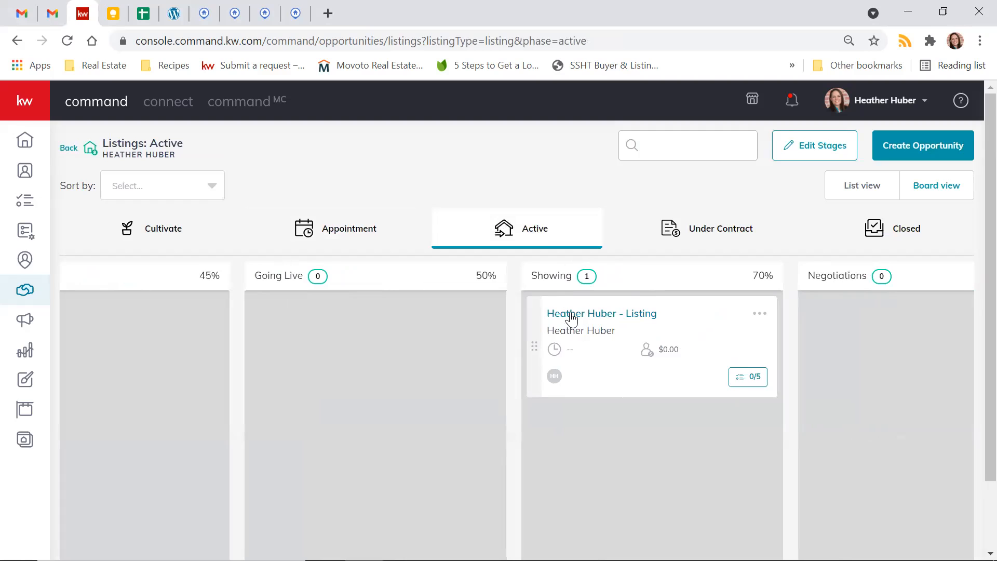
{"action": "left_click", "coordinate": [302, 228]}
{"action": "left_click", "coordinate": [531, 236]}
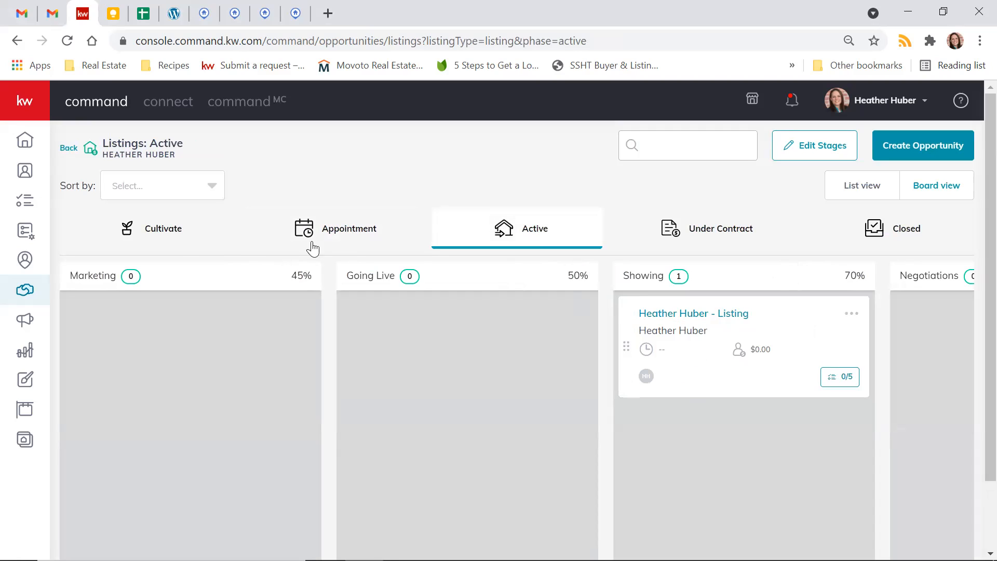
- Open the listing opportunity in the Showing stage and review its offers and commissions
{"action": "left_click", "coordinate": [704, 316]}
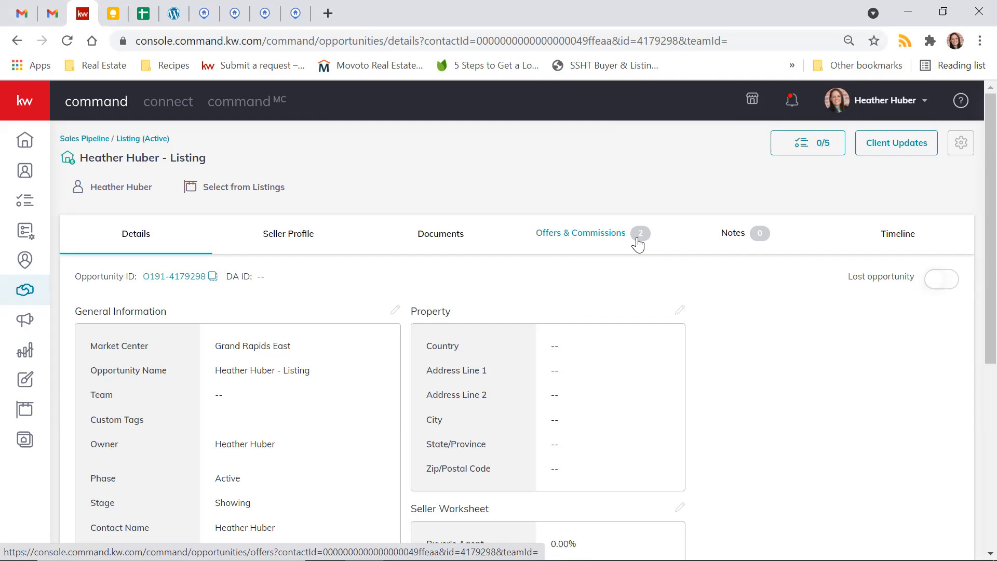
{"action": "left_click", "coordinate": [606, 240]}
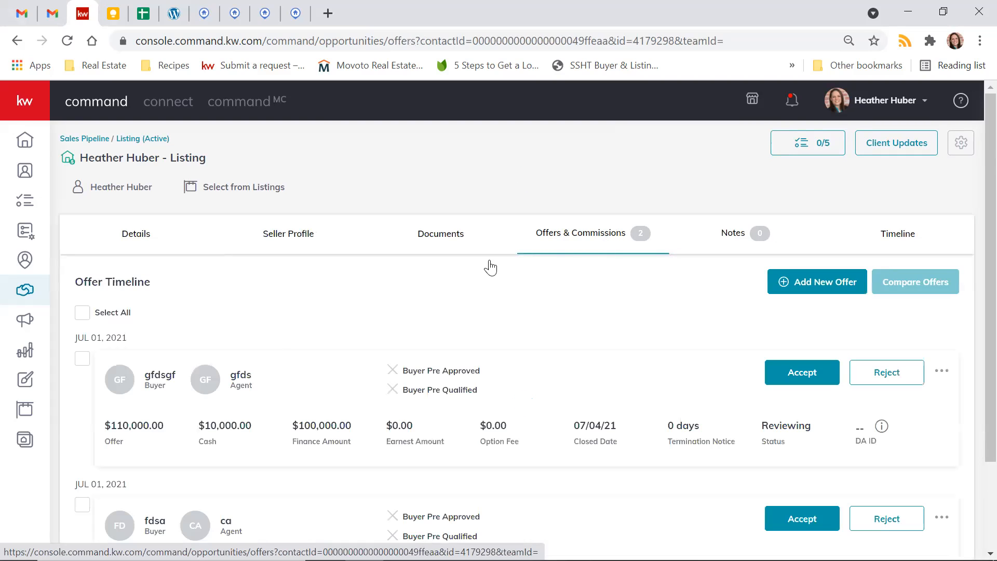
{"action": "scroll", "coordinate": [265, 338], "scroll_direction": "down", "scroll_amount": 2}
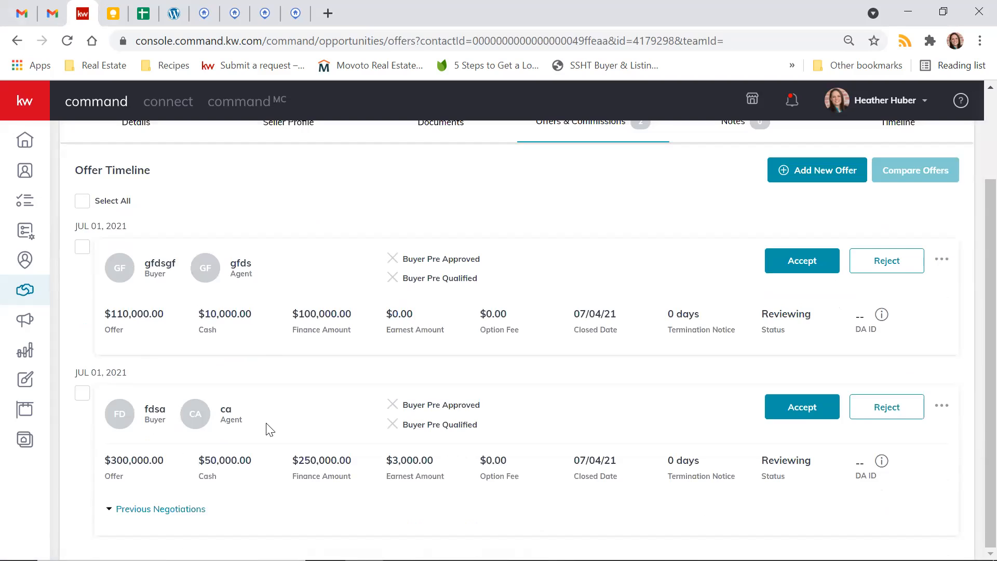
{"action": "scroll", "coordinate": [269, 426], "scroll_direction": "up", "scroll_amount": 2}
- Remove both existing offers, $110,000 and $300,000, from the listing's offer timeline
{"action": "left_click", "coordinate": [943, 372]}
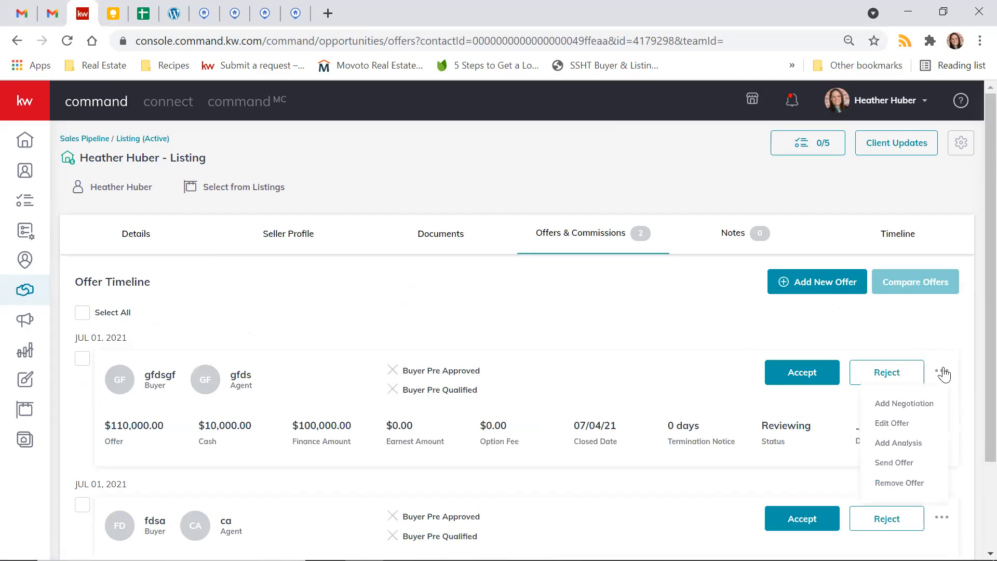
{"action": "left_click", "coordinate": [898, 482]}
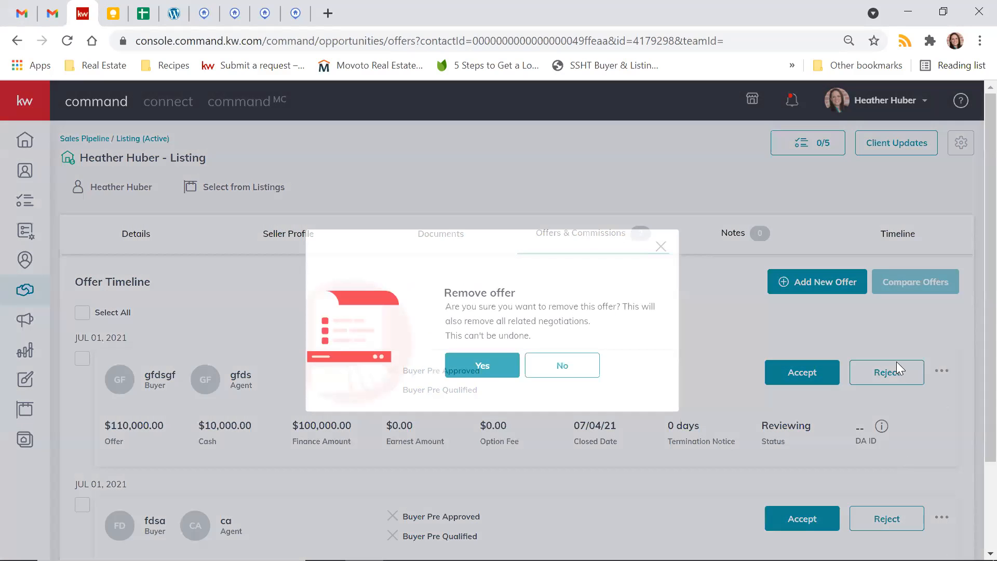
{"action": "left_click", "coordinate": [492, 366]}
{"action": "left_click", "coordinate": [954, 334]}
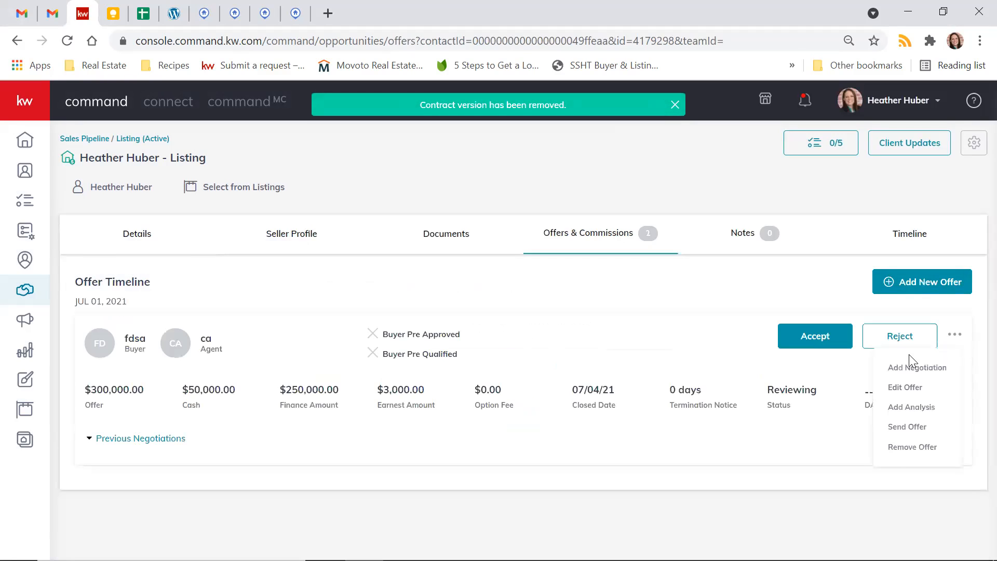
{"action": "left_click", "coordinate": [892, 452]}
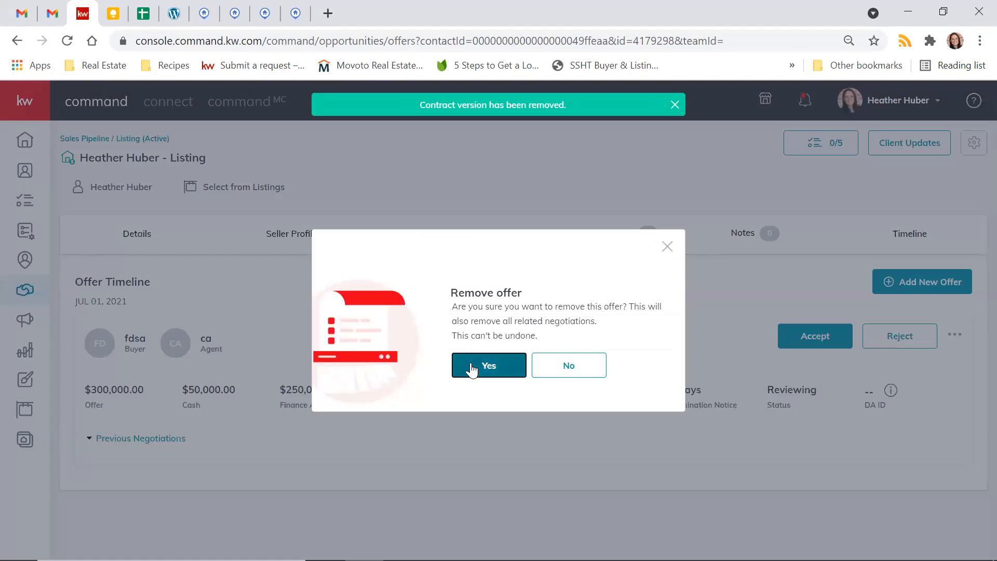
{"action": "left_click", "coordinate": [472, 363]}
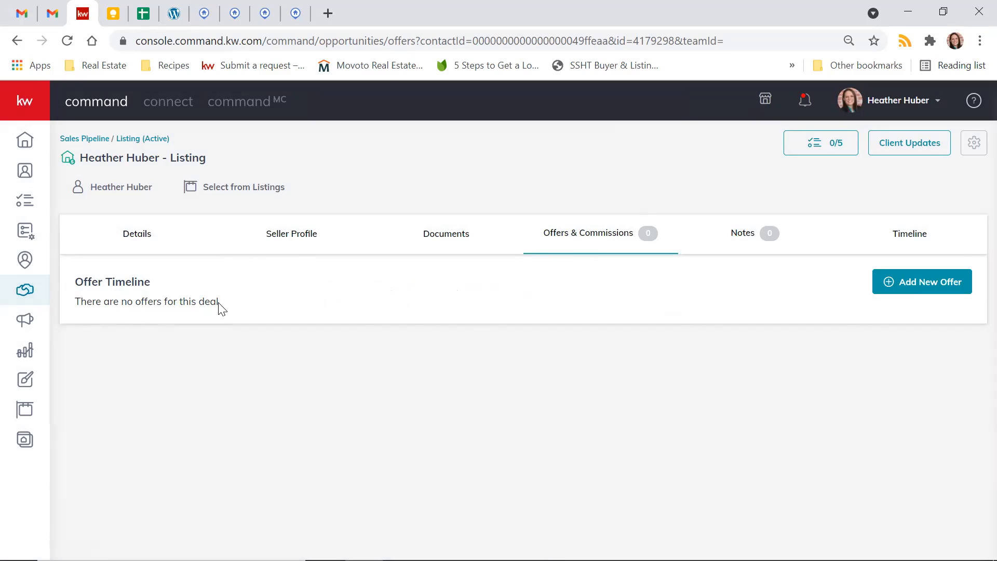
- Create a new offer version for the listing, named with the buyer's surname
{"action": "left_click", "coordinate": [932, 284]}
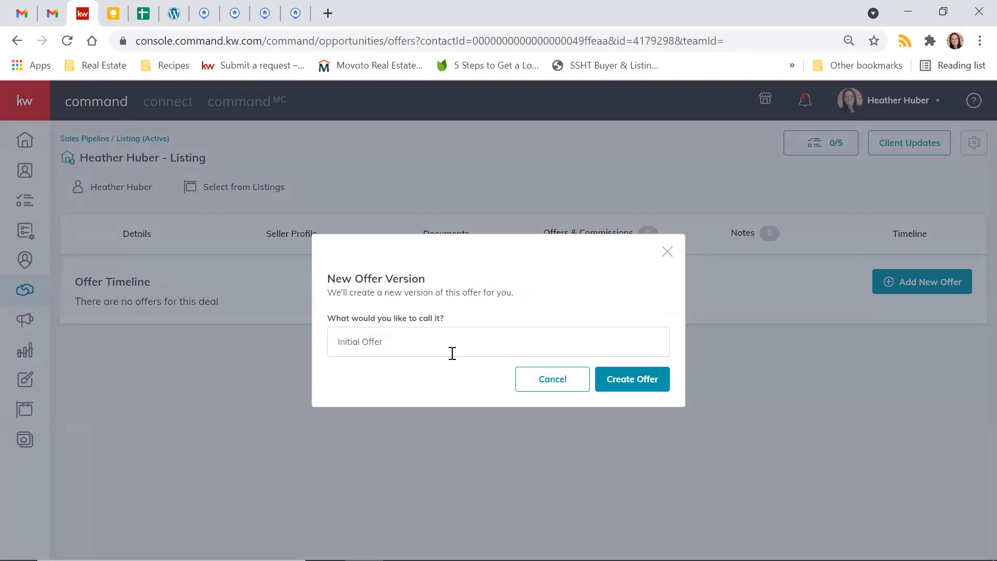
{"action": "left_click_drag", "start_coordinate": [384, 346], "coordinate": [289, 347]}
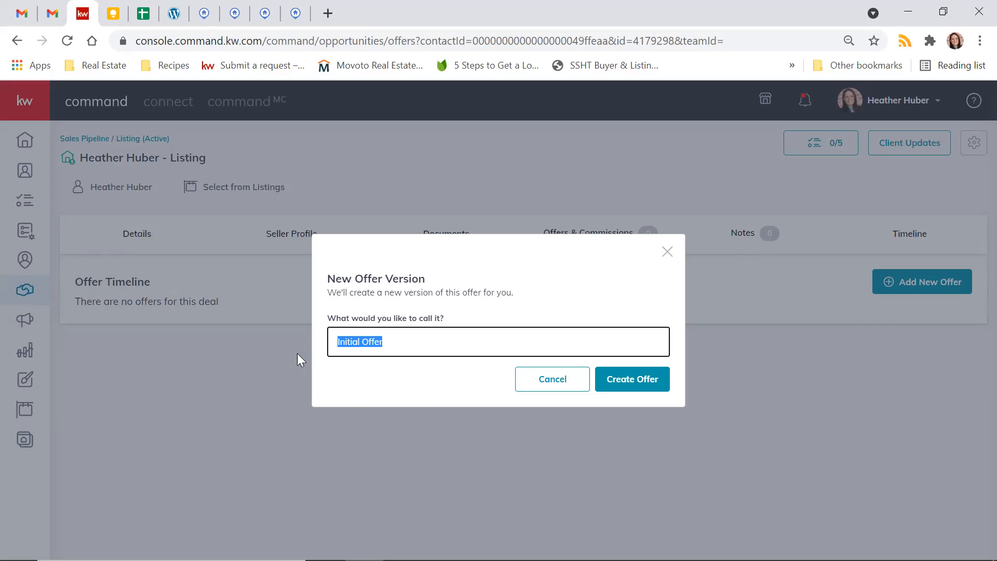
{"action": "type", "text": "Moritz"}
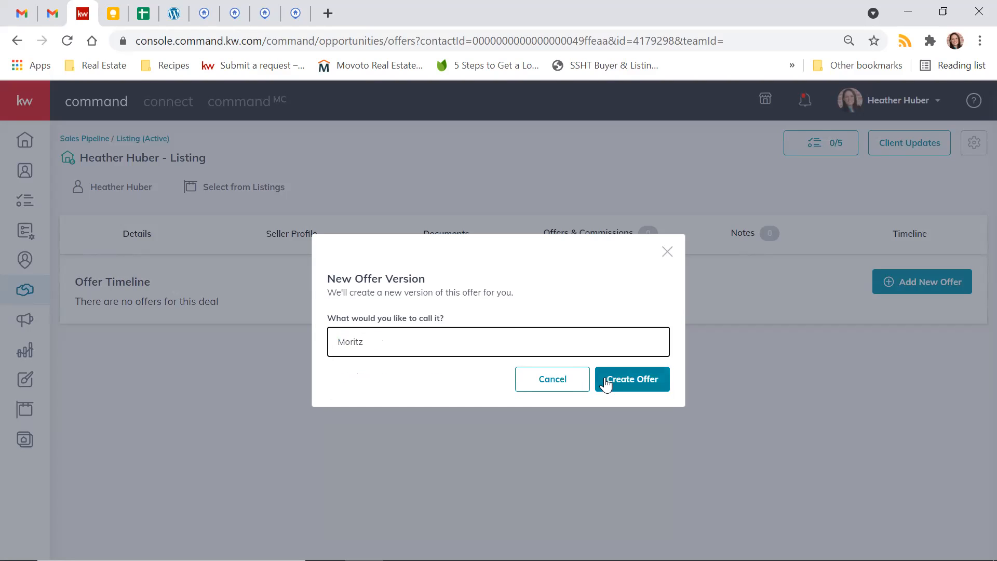
{"action": "left_click", "coordinate": [607, 383]}
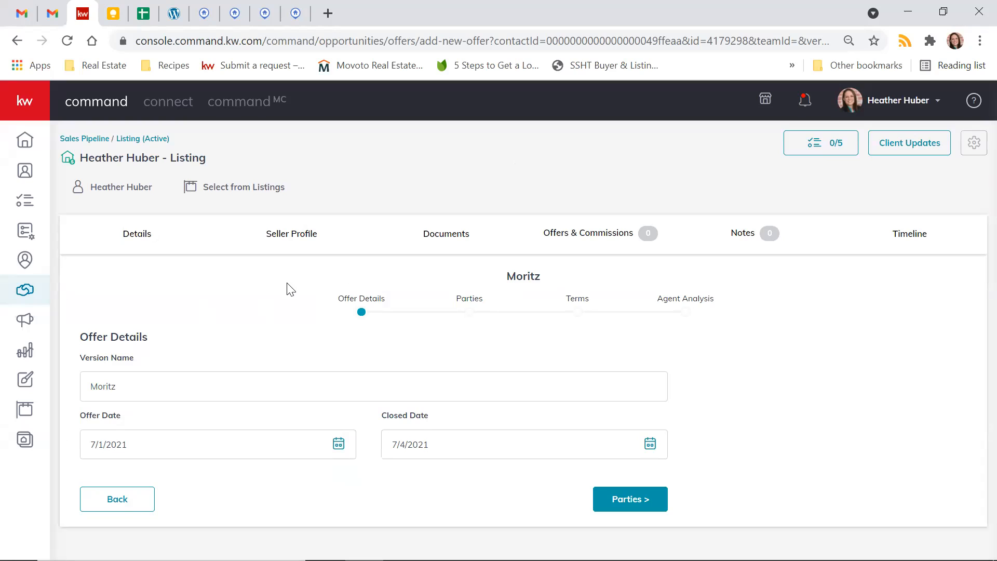
- Set the offer's closed date to 7/16/2021 and continue to the Parties section
{"action": "left_click_drag", "start_coordinate": [97, 387], "coordinate": [115, 387]}
{"action": "left_click", "coordinate": [114, 388]}
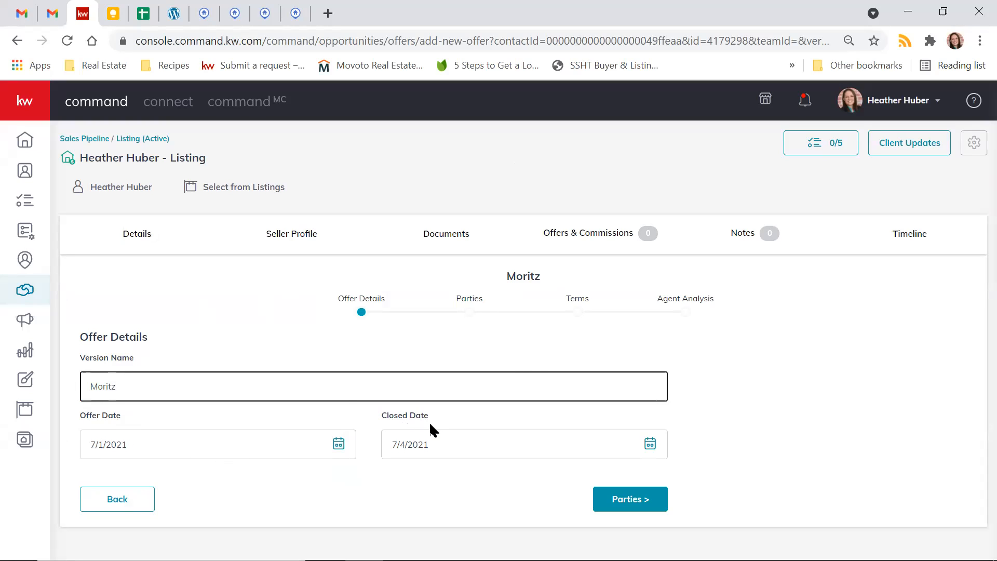
{"action": "left_click", "coordinate": [649, 444]}
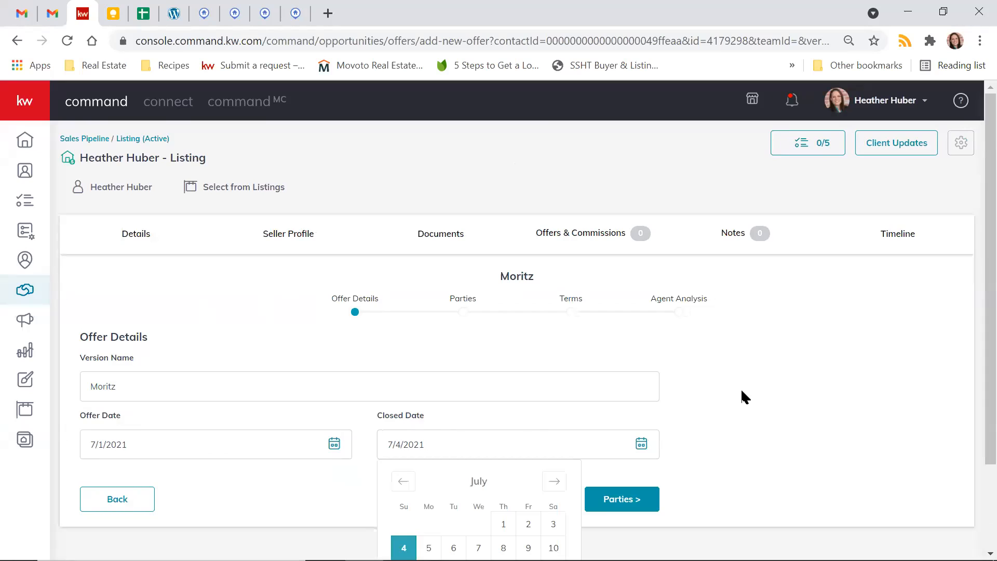
{"action": "scroll", "coordinate": [742, 391], "scroll_direction": "down", "scroll_amount": 2}
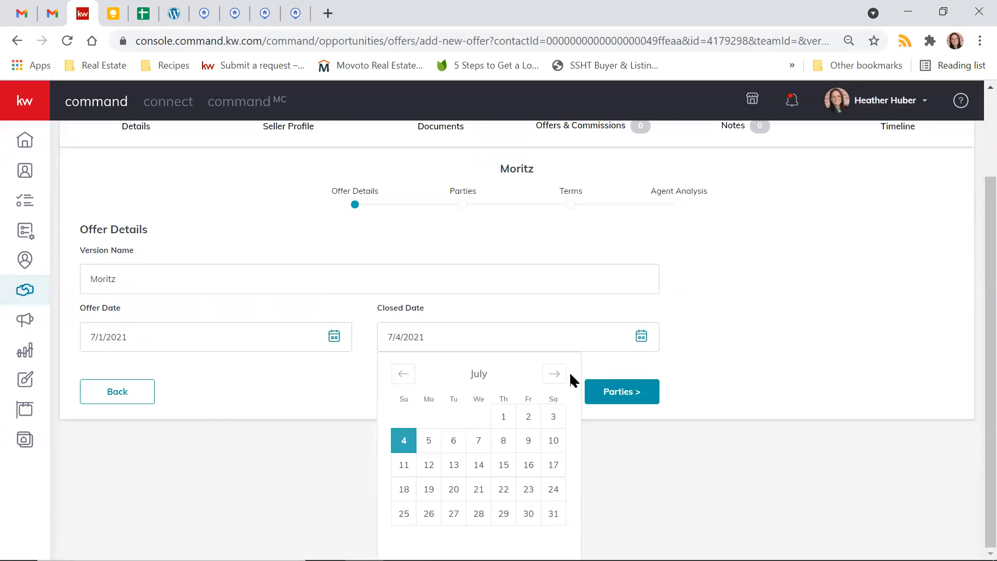
{"action": "left_click", "coordinate": [528, 464]}
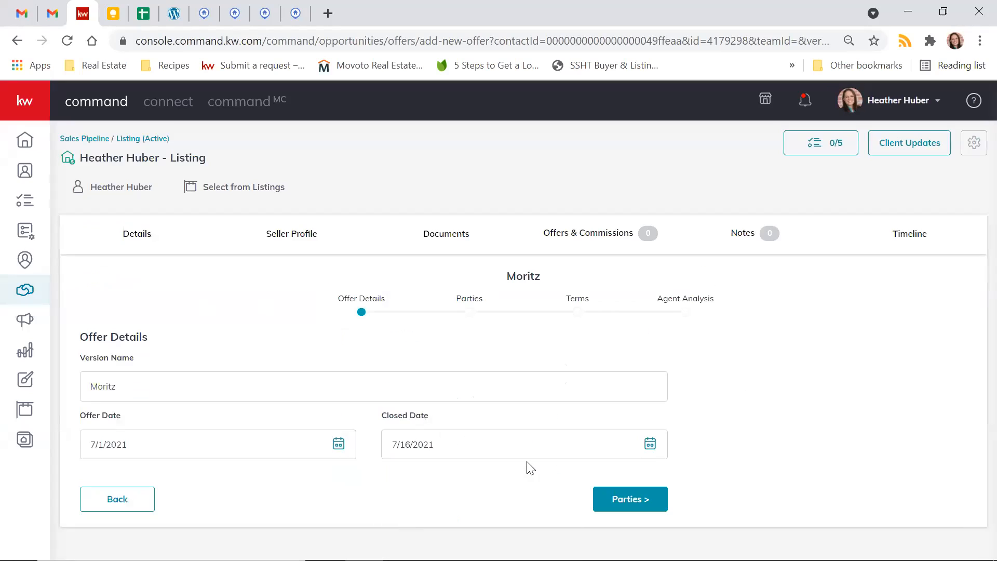
{"action": "left_click", "coordinate": [627, 502]}
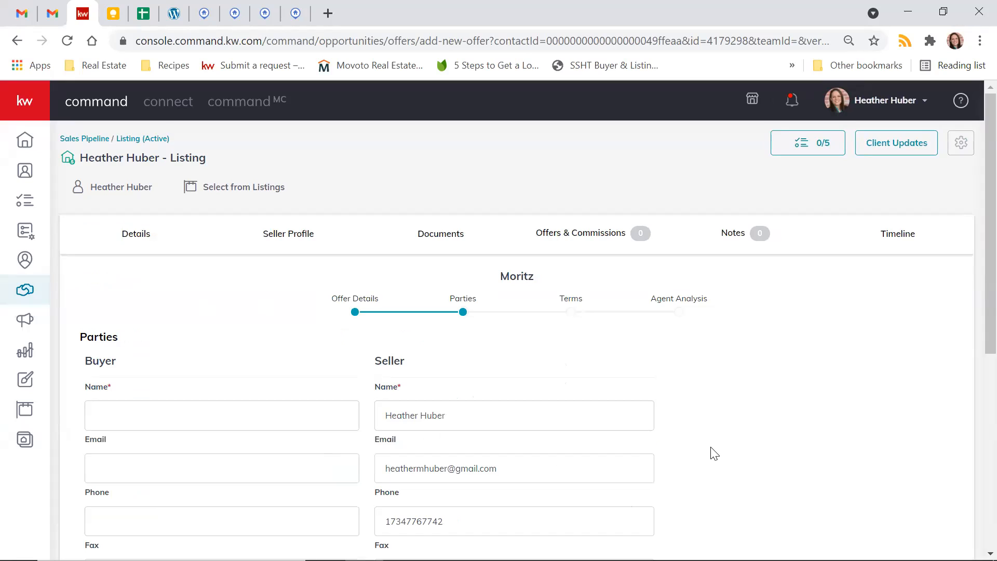
- Enter the buyer's full name in the offer's Parties section
{"action": "scroll", "coordinate": [715, 454], "scroll_direction": "down", "scroll_amount": 2}
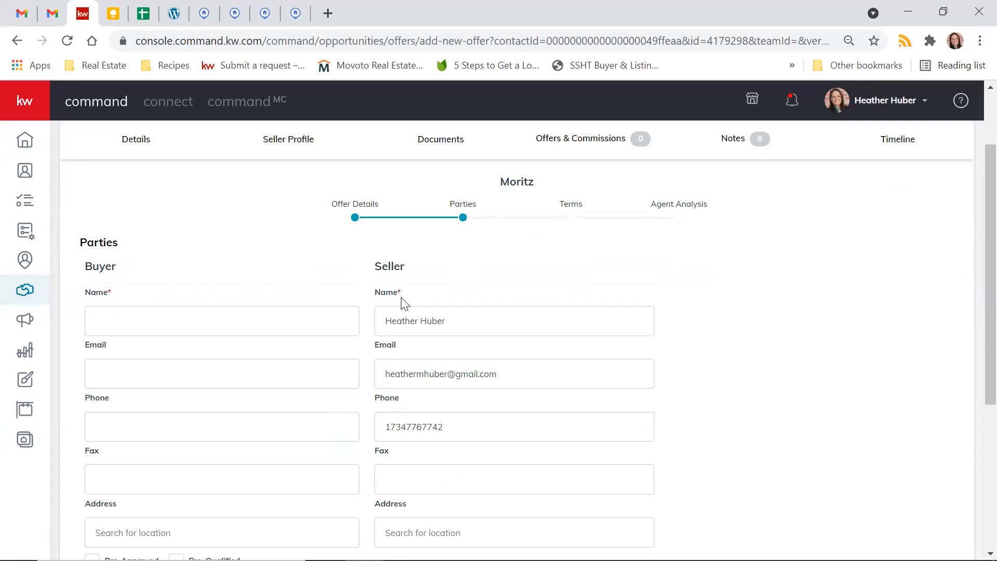
{"action": "scroll", "coordinate": [811, 317], "scroll_direction": "down", "scroll_amount": 5}
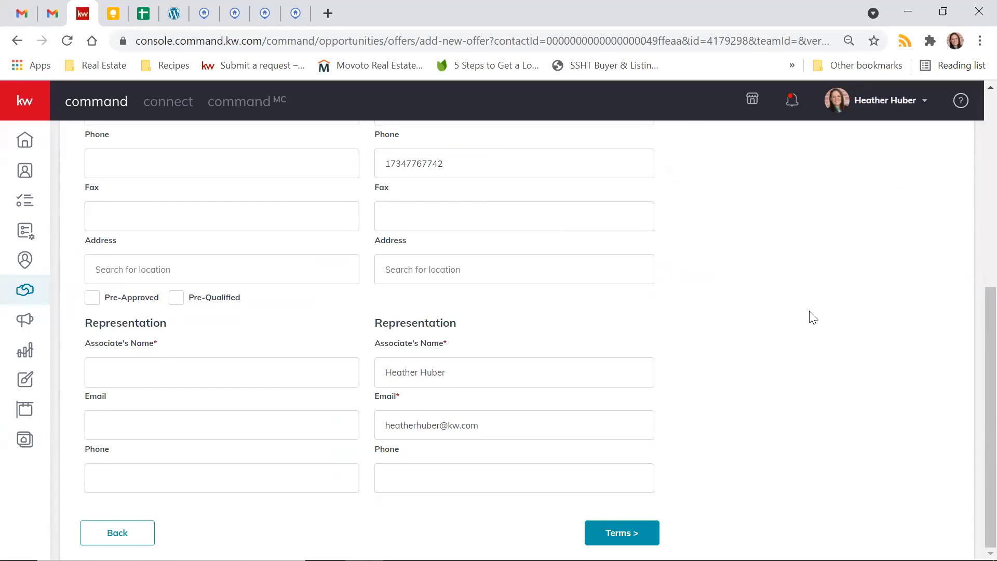
{"action": "scroll", "coordinate": [813, 317], "scroll_direction": "up", "scroll_amount": 10}
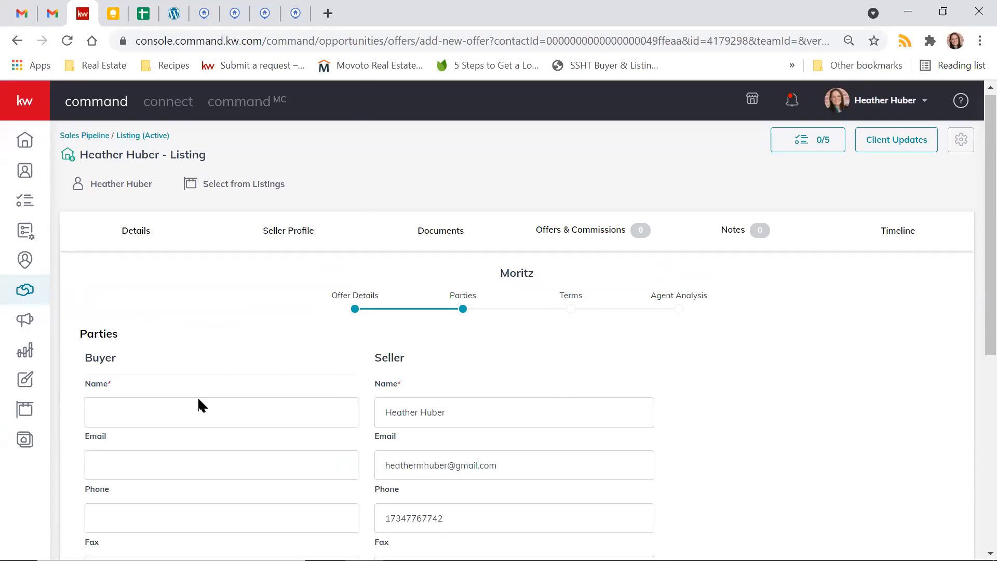
{"action": "left_click", "coordinate": [192, 419]}
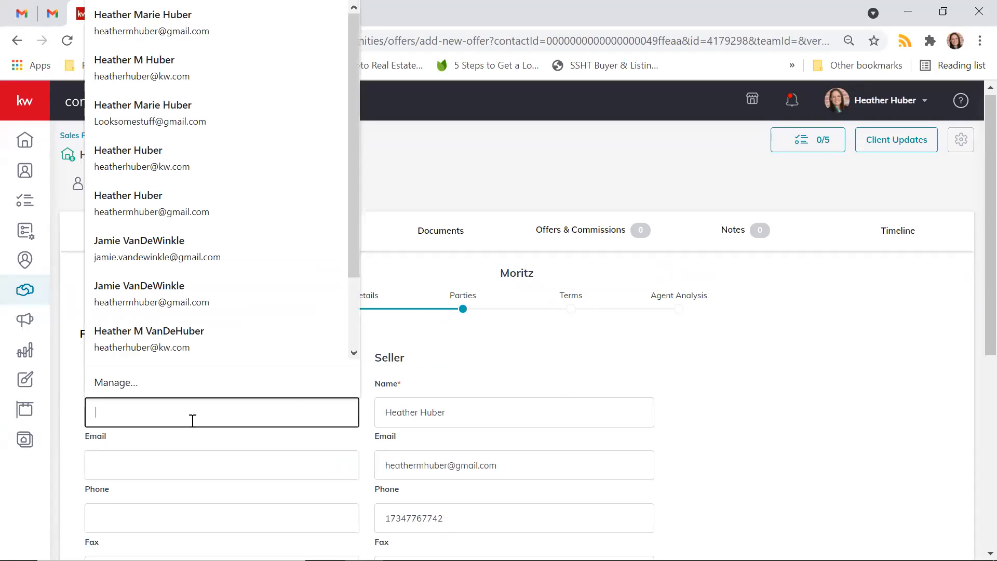
{"action": "left_click", "coordinate": [503, 349]}
{"action": "left_click", "coordinate": [288, 417]}
{"action": "key", "text": "Left"}
{"action": "key", "text": "Left"}
{"action": "key", "text": "Left"}
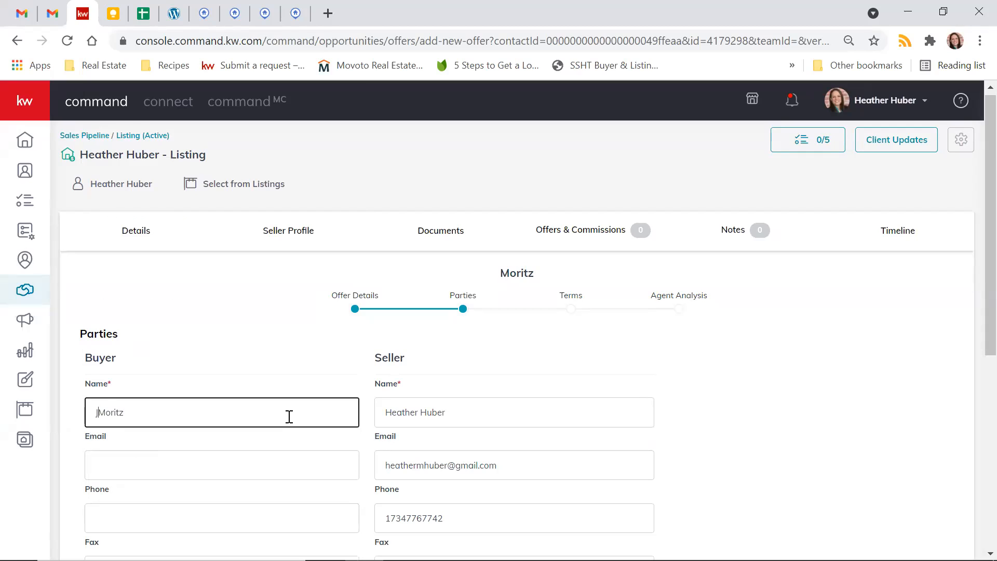
{"action": "left_click", "coordinate": [746, 447]}
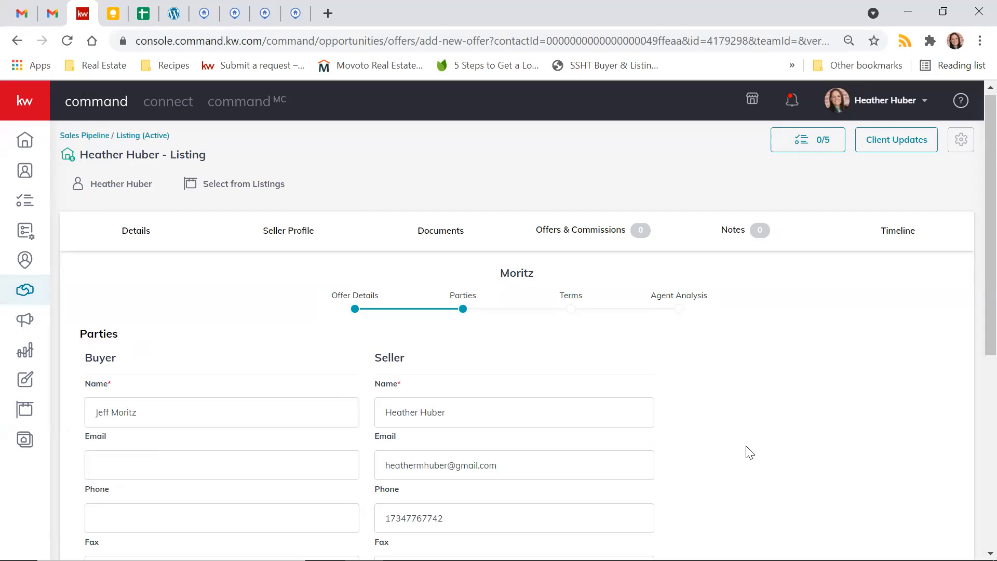
- Replace the first name in the seller's name field with the seller's new first name
{"action": "scroll", "coordinate": [592, 401], "scroll_direction": "down", "scroll_amount": 3}
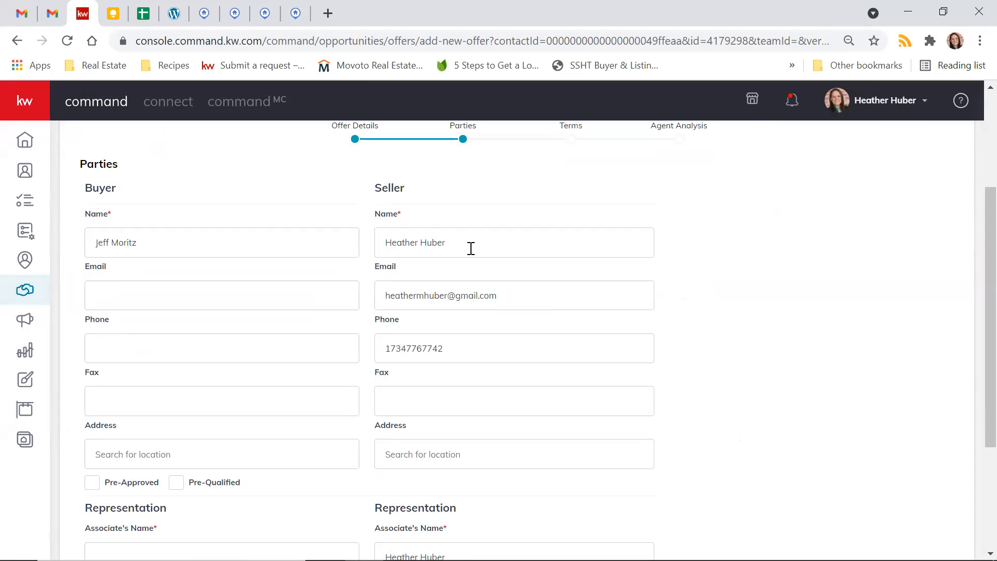
{"action": "left_click_drag", "start_coordinate": [390, 298], "coordinate": [510, 305]}
{"action": "left_click", "coordinate": [508, 305]}
{"action": "left_click", "coordinate": [439, 298]}
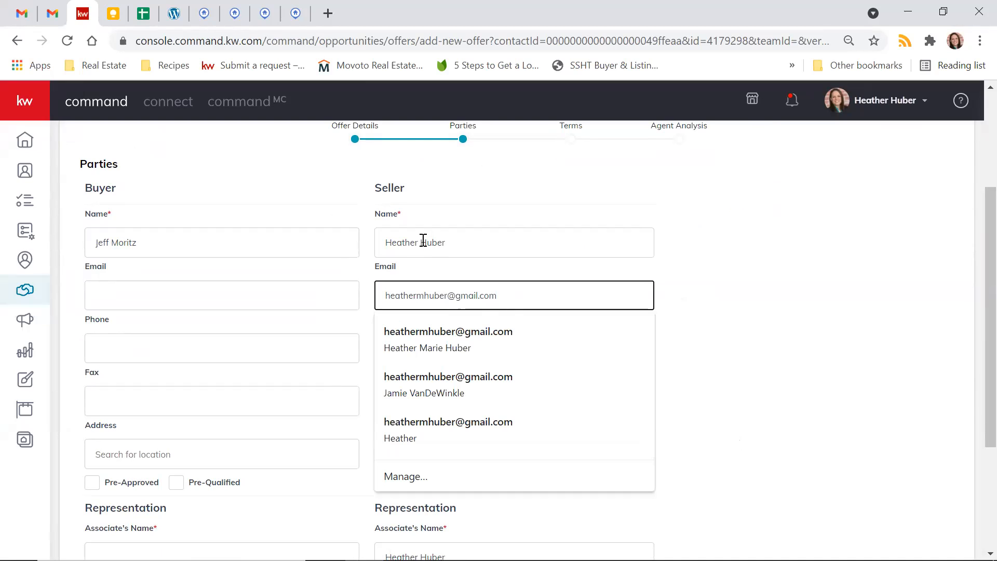
{"action": "left_click_drag", "start_coordinate": [418, 242], "coordinate": [394, 243]}
{"action": "type", "text": "annah"}
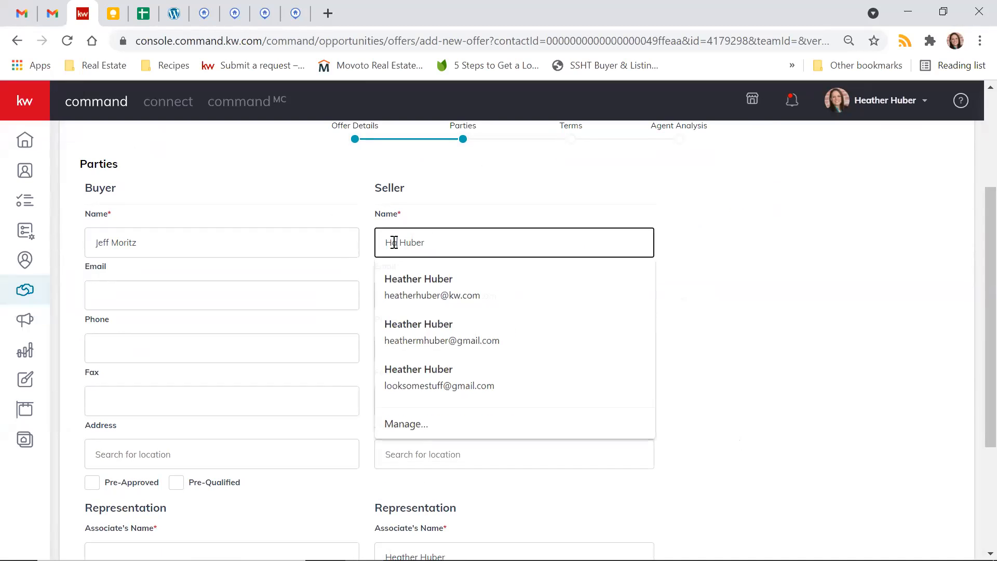
{"action": "left_click", "coordinate": [787, 292]}
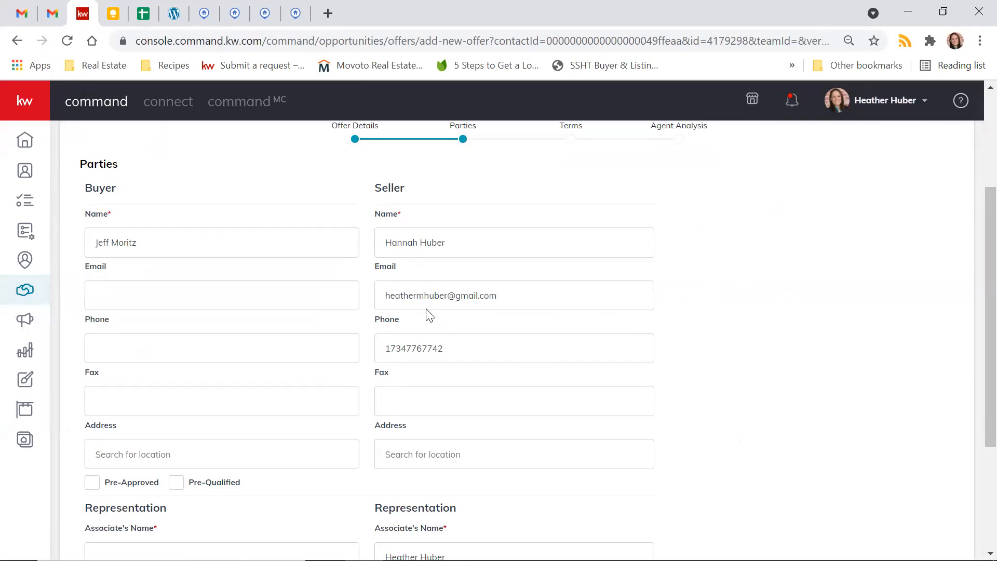
{"action": "left_click", "coordinate": [406, 295]}
{"action": "left_click_drag", "start_coordinate": [406, 297], "coordinate": [503, 298]}
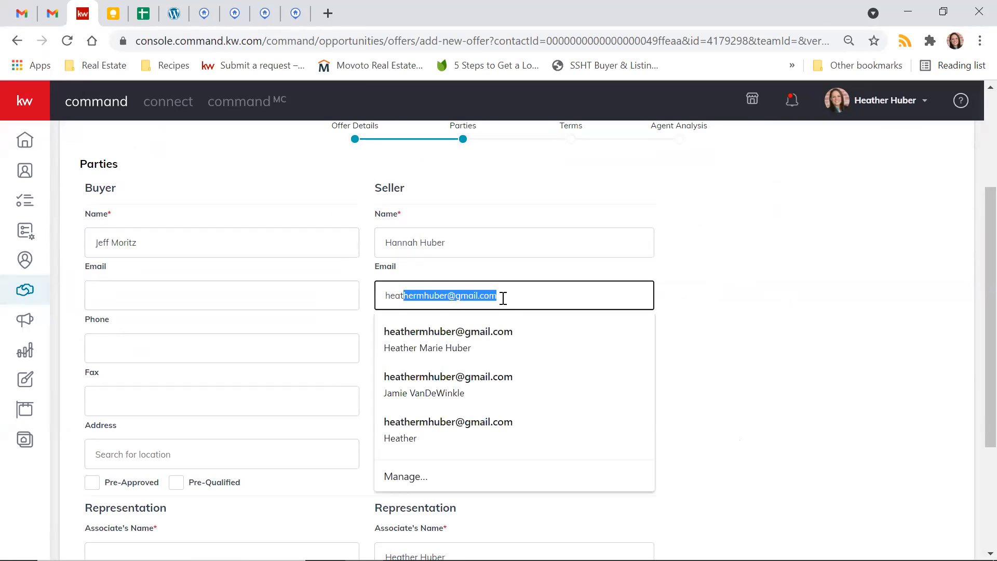
{"action": "key", "text": "Return"}
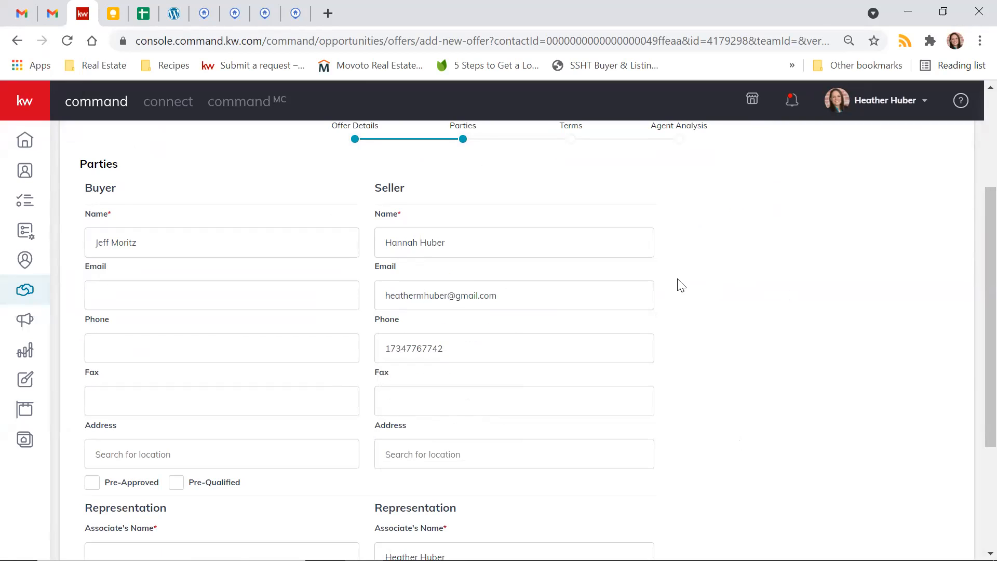
{"action": "scroll", "coordinate": [681, 285], "scroll_direction": "down", "scroll_amount": 1}
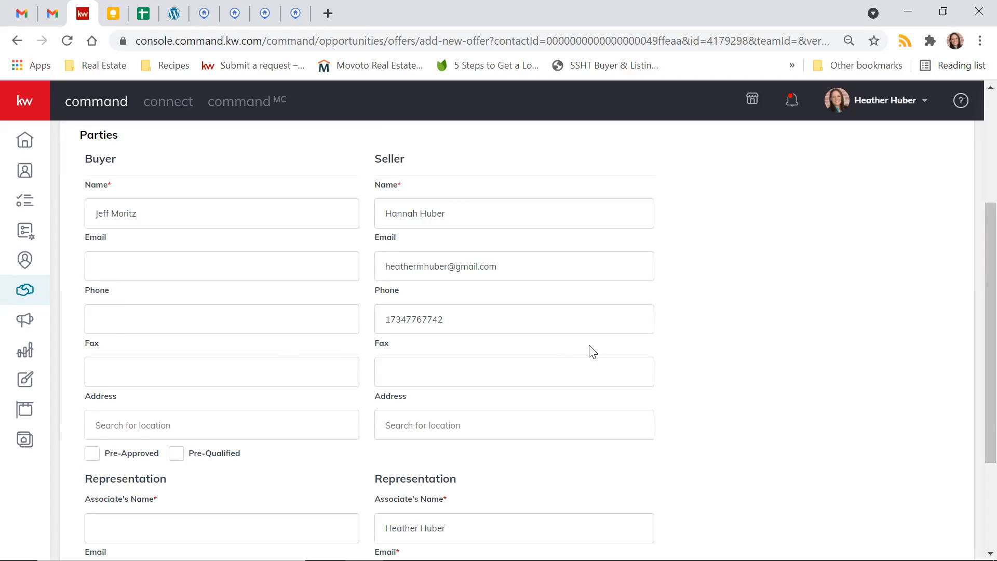
- Mark the buyer as Pre-Approved in the offer's Parties section
{"action": "scroll", "coordinate": [590, 349], "scroll_direction": "down", "scroll_amount": 2}
{"action": "left_click", "coordinate": [93, 388]}
{"action": "scroll", "coordinate": [548, 410], "scroll_direction": "down", "scroll_amount": 1}
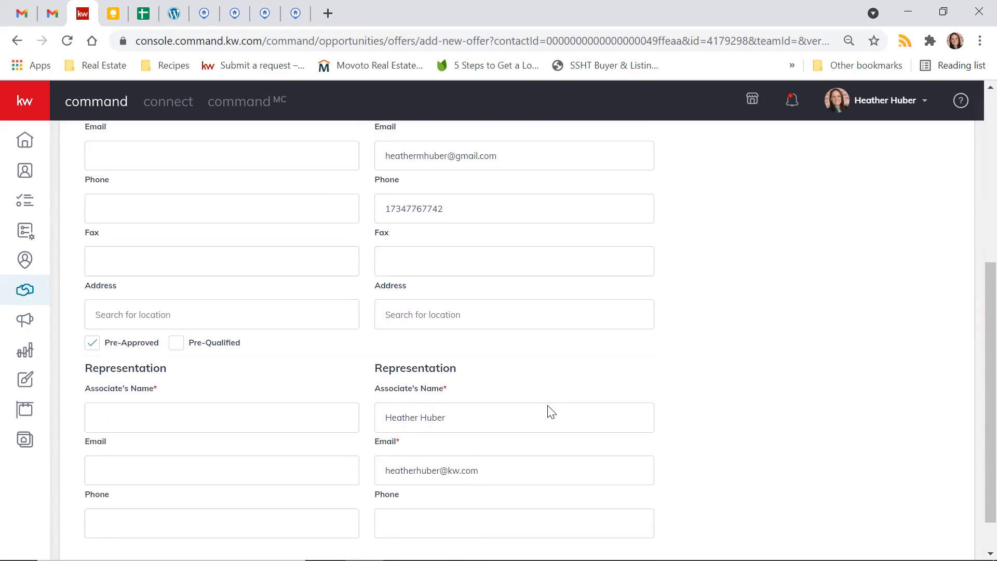
{"action": "scroll", "coordinate": [550, 411], "scroll_direction": "down", "scroll_amount": 1}
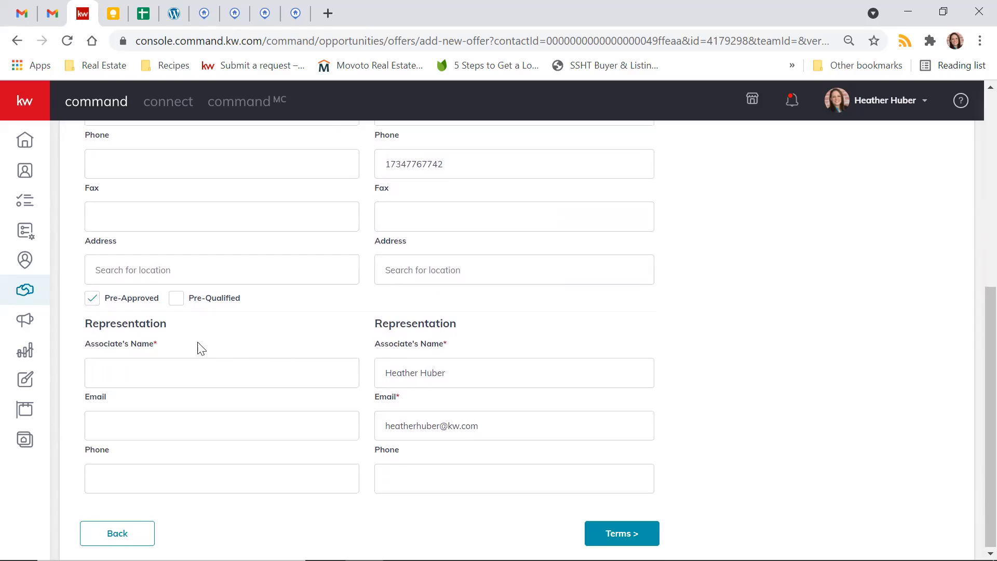
{"action": "left_click_drag", "start_coordinate": [385, 372], "coordinate": [459, 371]}
{"action": "left_click", "coordinate": [460, 371]}
{"action": "left_click", "coordinate": [427, 424]}
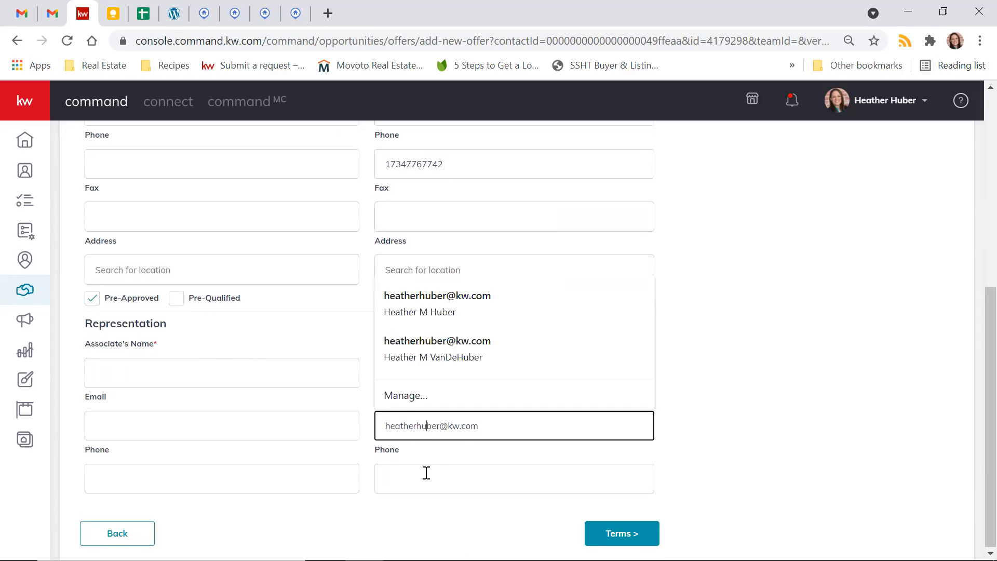
{"action": "left_click", "coordinate": [424, 472]}
{"action": "left_click", "coordinate": [749, 432]}
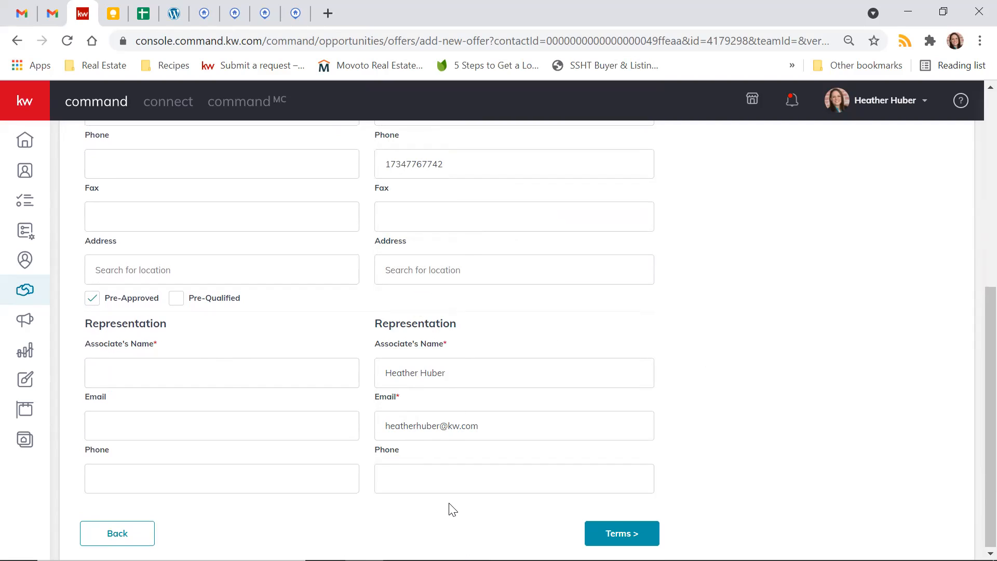
{"action": "left_click", "coordinate": [427, 470]}
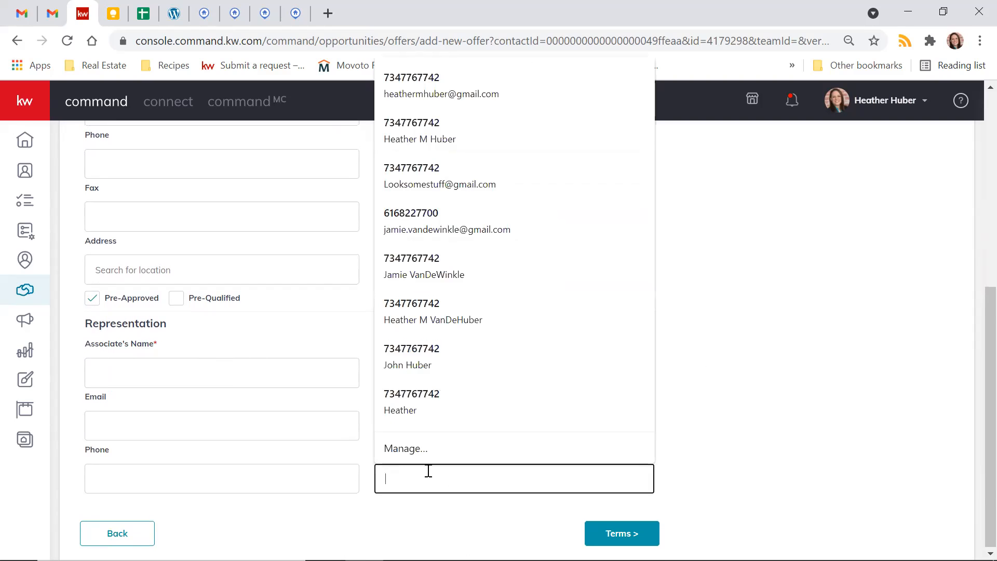
- Enter the buyer's agent's full name as the associate in the buyer's Representation and continue to the Terms section
{"action": "left_click", "coordinate": [232, 382]}
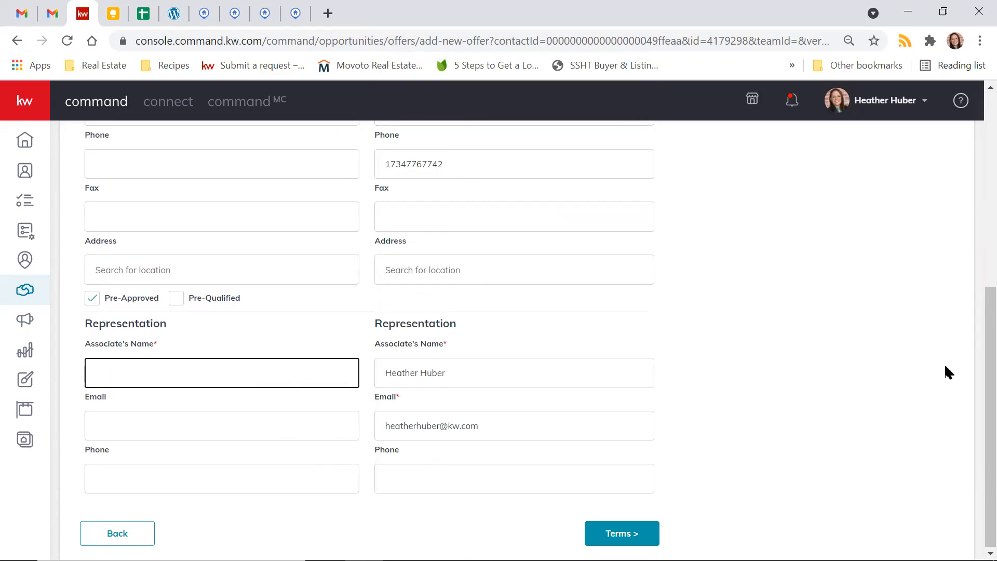
{"action": "left_click", "coordinate": [800, 387]}
{"action": "left_click", "coordinate": [182, 383]}
{"action": "left_click", "coordinate": [438, 378]}
{"action": "left_click", "coordinate": [703, 361]}
{"action": "scroll", "coordinate": [703, 360], "scroll_direction": "up", "scroll_amount": 7}
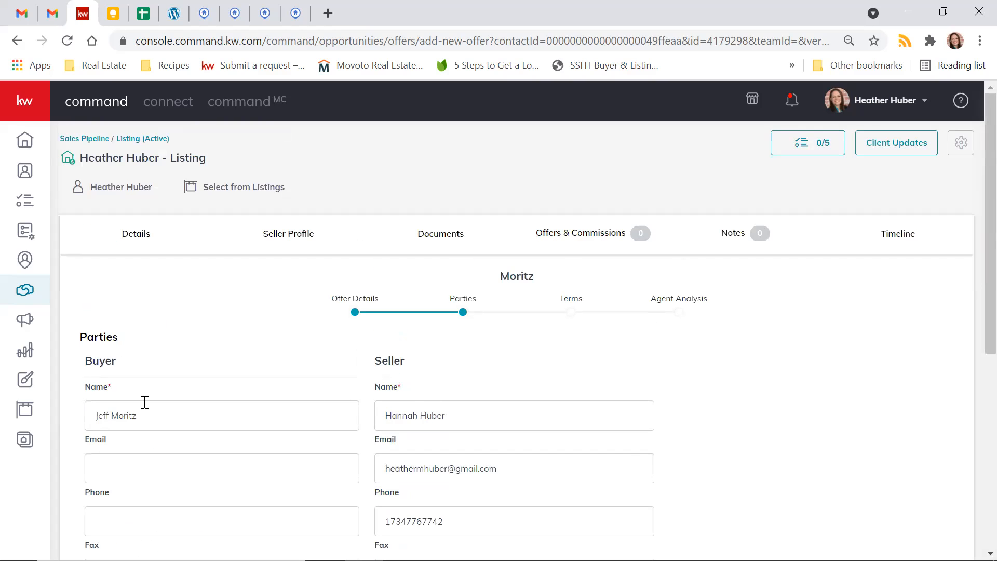
{"action": "scroll", "coordinate": [746, 467], "scroll_direction": "down", "scroll_amount": 7}
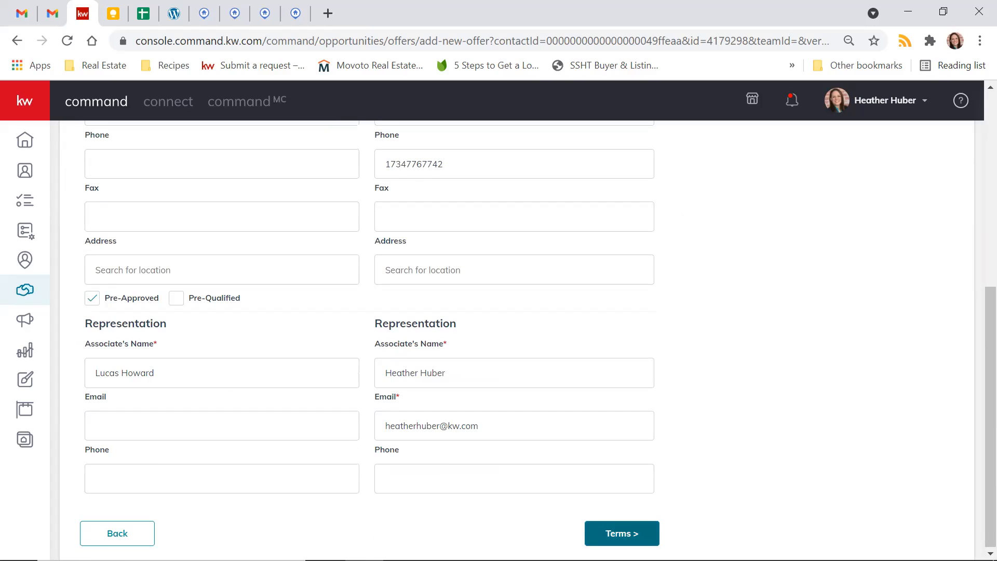
{"action": "left_click", "coordinate": [622, 534]}
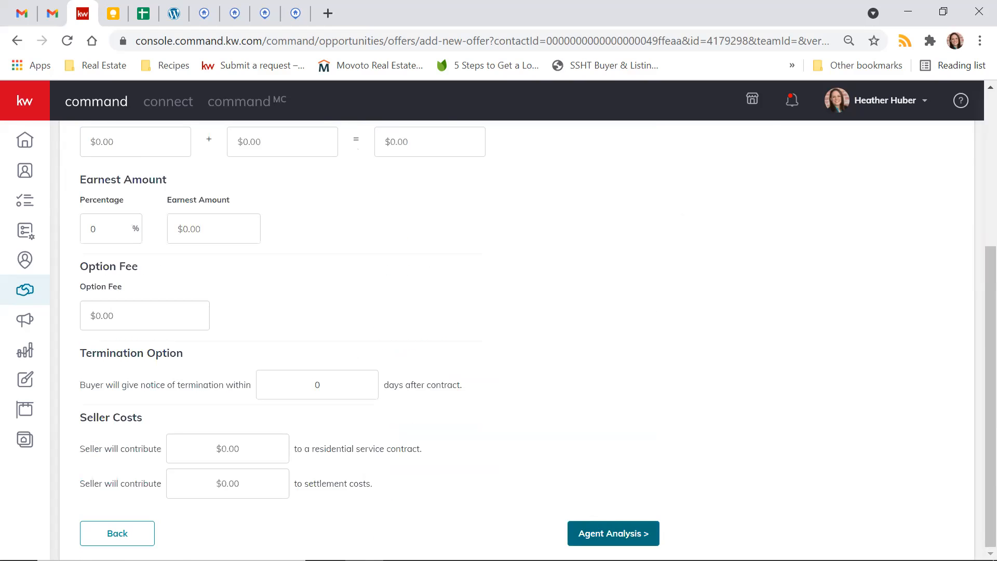
- Set the offer's cash to $10,000 and its finance amount to $190,000 in the Terms section
{"action": "scroll", "coordinate": [438, 343], "scroll_direction": "up", "scroll_amount": 5}
{"action": "scroll", "coordinate": [438, 343], "scroll_direction": "down", "scroll_amount": 2}
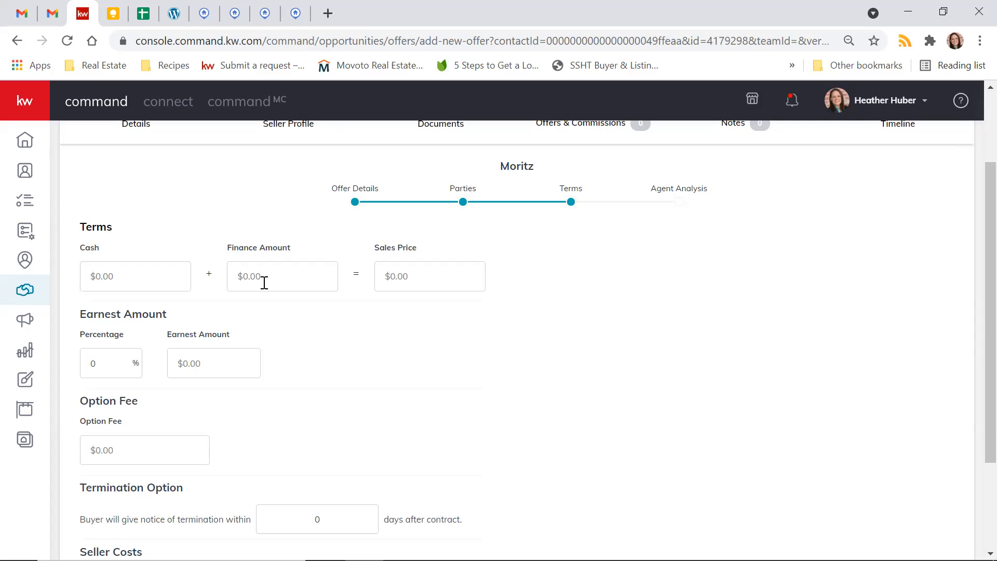
{"action": "left_click", "coordinate": [126, 289]}
{"action": "type", "text": "100000"}
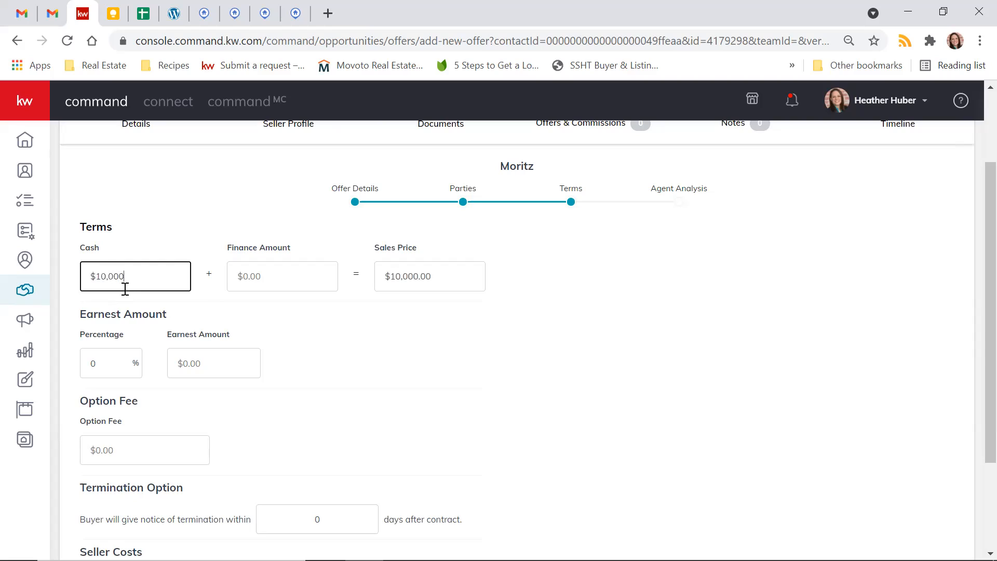
{"action": "key", "text": "Tab"}
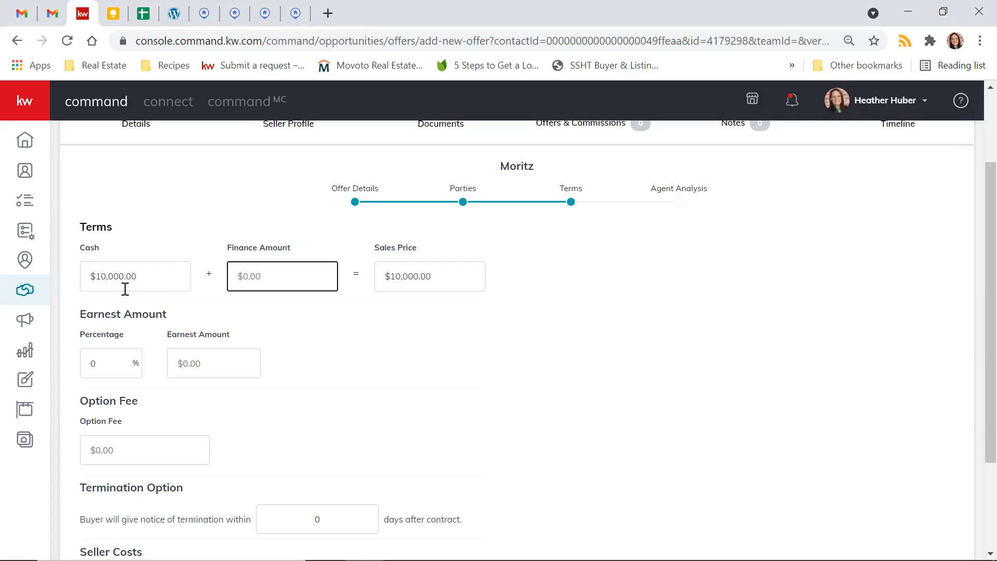
{"action": "type", "text": "1900000"}
{"action": "left_click", "coordinate": [541, 296]}
{"action": "scroll", "coordinate": [440, 349], "scroll_direction": "down", "scroll_amount": 1}
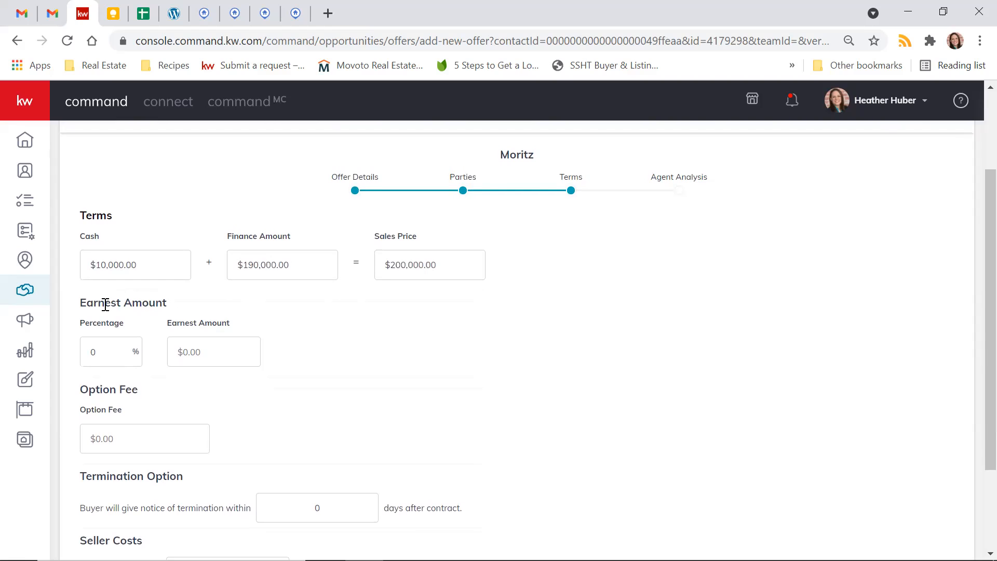
- Set the earnest amount percentage to 1.25% and continue to the Agent Analysis section
{"action": "left_click", "coordinate": [107, 351]}
{"action": "double_click", "coordinate": [90, 353]}
{"action": "type", "text": "1"}
{"action": "left_click", "coordinate": [504, 392]}
{"action": "left_click", "coordinate": [104, 357]}
{"action": "type", "text": ".5"}
{"action": "left_click", "coordinate": [154, 388]}
{"action": "left_click", "coordinate": [102, 353]}
{"action": "key", "text": "BackSpace"}
{"action": "key", "text": "BackSpace"}
{"action": "type", "text": "25"}
{"action": "key", "text": "BackSpace"}
{"action": "key", "text": "BackSpace"}
{"action": "type", "text": ".25"}
{"action": "left_click", "coordinate": [509, 386]}
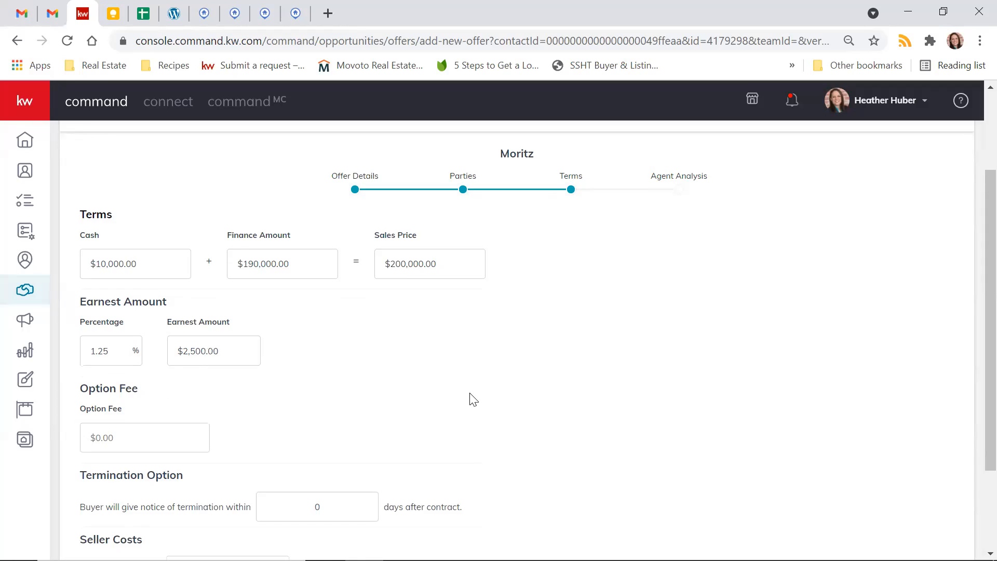
{"action": "scroll", "coordinate": [473, 399], "scroll_direction": "down", "scroll_amount": 3}
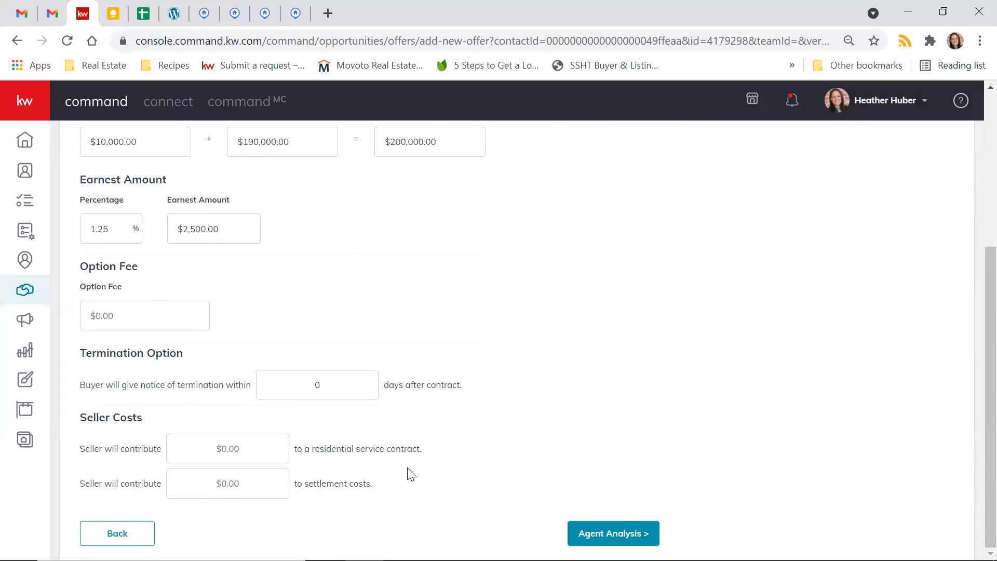
{"action": "left_click", "coordinate": [615, 534]}
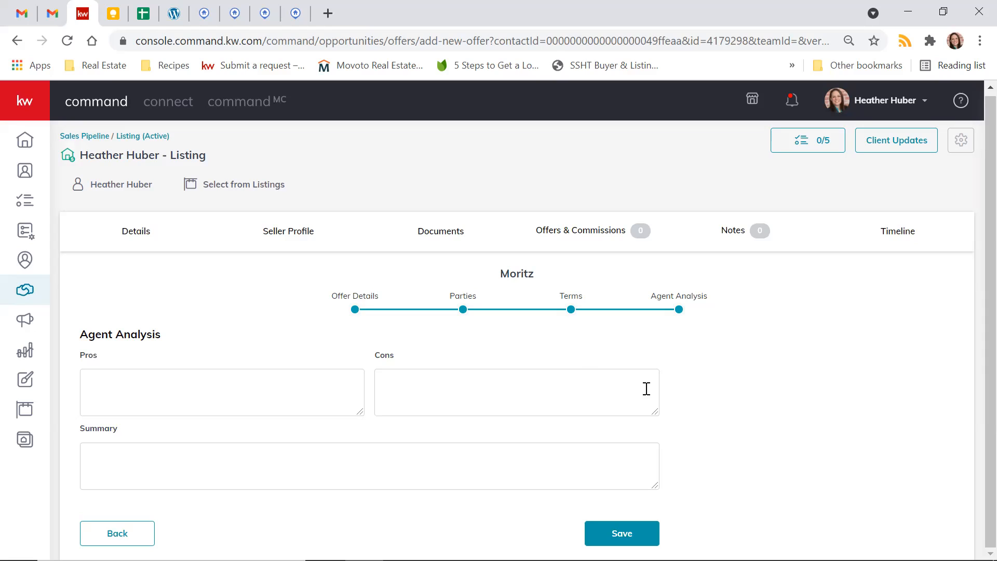
- Enter "Clean offer, waived inspections" as the pros in the offer's agent analysis
{"action": "left_click", "coordinate": [187, 391]}
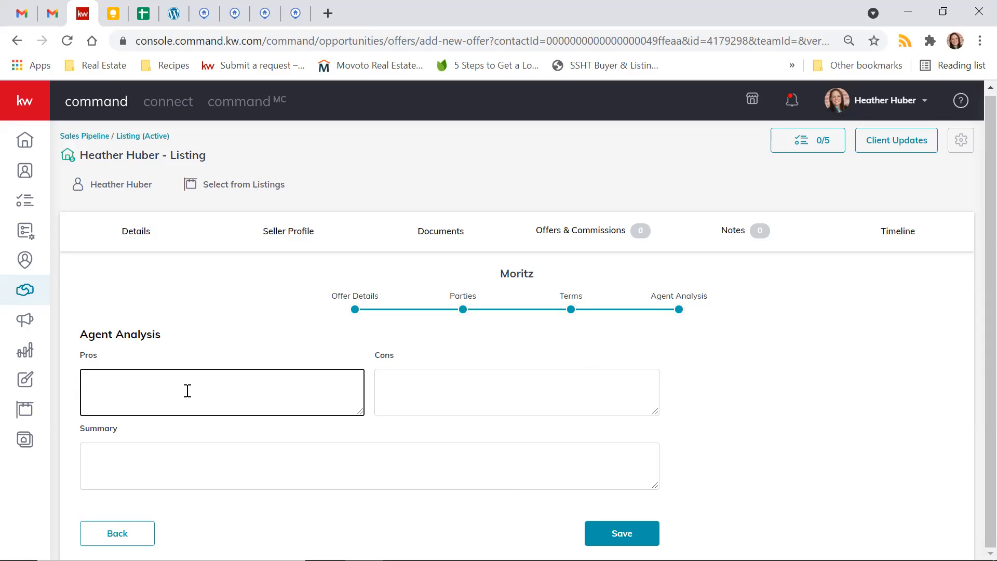
{"action": "type", "text": "Clean offer, waived inspections"}
{"action": "key", "text": "Tab"}
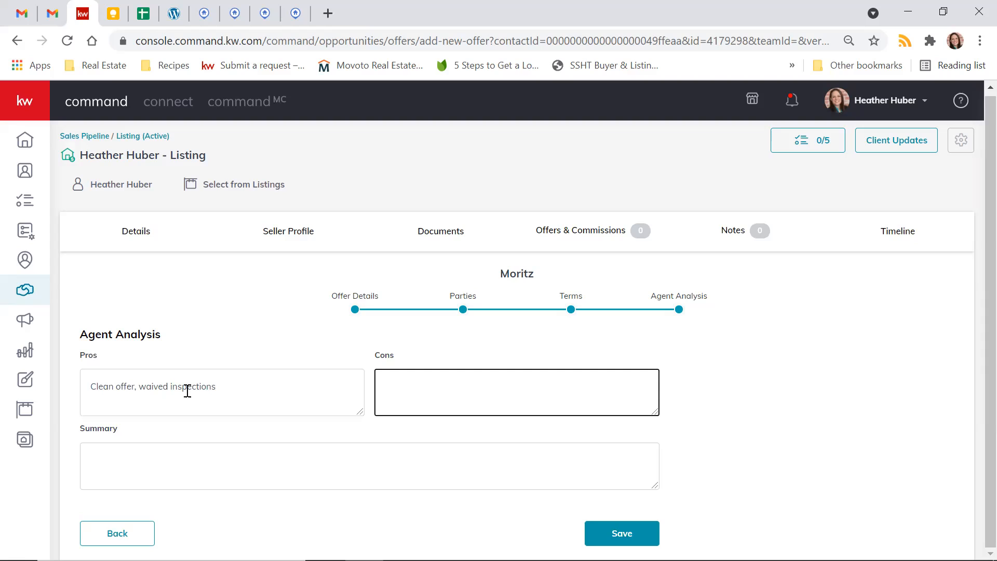
- Enter "Conventional loan" as the cons in the offer's agent analysis
{"action": "type", "text": "Conventional loan"}
{"action": "left_click", "coordinate": [773, 447]}
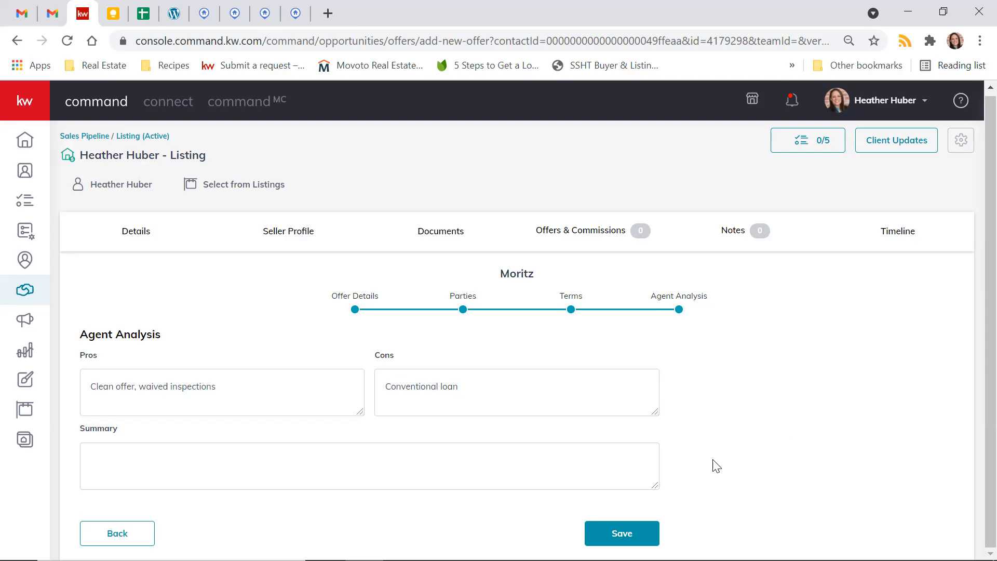
- Enter "Solid offer, could be better" as the analysis summary and save the offer
{"action": "left_click", "coordinate": [531, 461]}
{"action": "type", "text": "Solid o"}
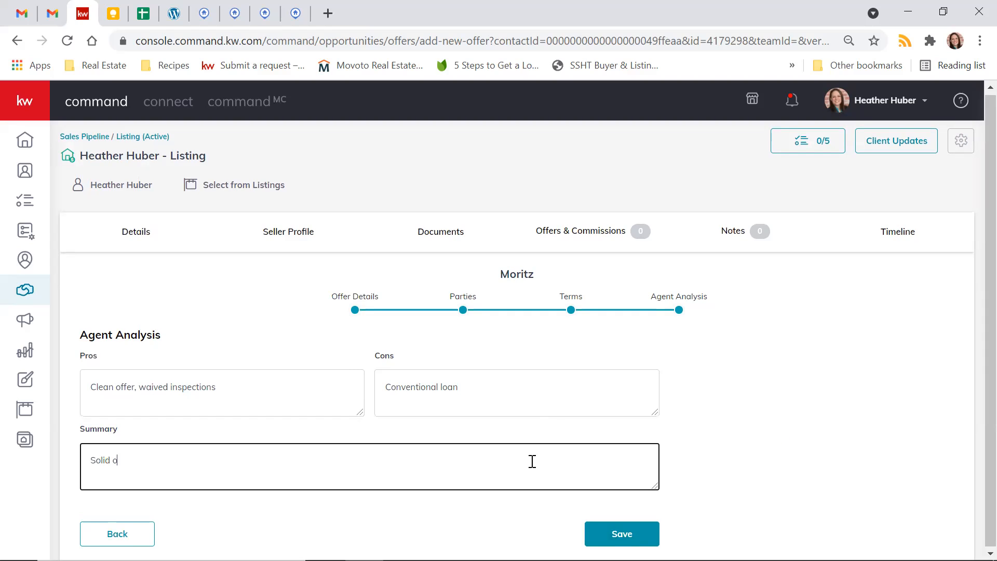
{"action": "type", "text": "ffer, could be better"}
{"action": "left_click", "coordinate": [634, 534]}
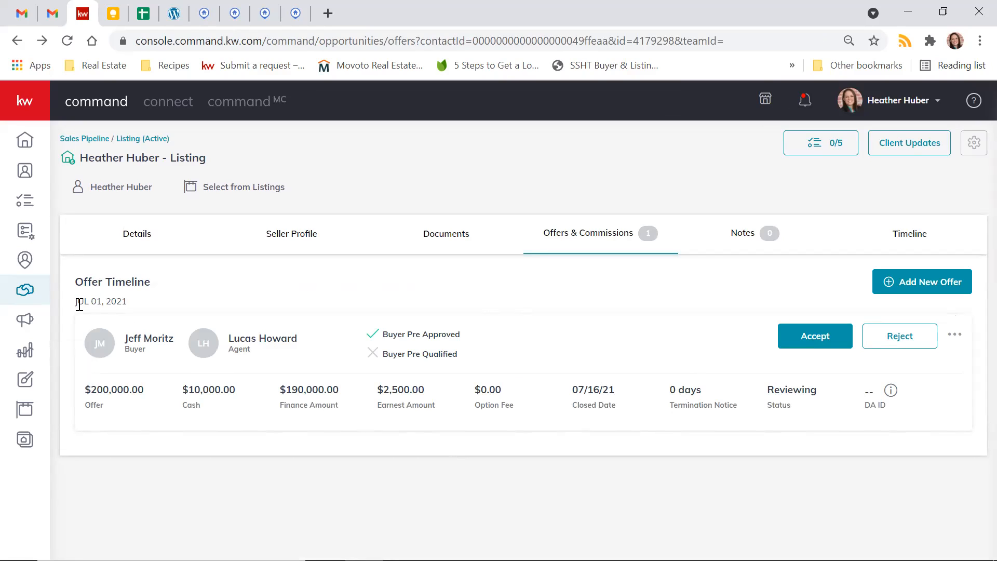
- Review the saved offer's date, buyer pre-approval status and additional actions in the Offer Timeline
{"action": "left_click_drag", "start_coordinate": [80, 304], "coordinate": [124, 302]}
{"action": "left_click", "coordinate": [117, 302]}
{"action": "left_click_drag", "start_coordinate": [393, 337], "coordinate": [474, 340]}
{"action": "left_click", "coordinate": [474, 341]}
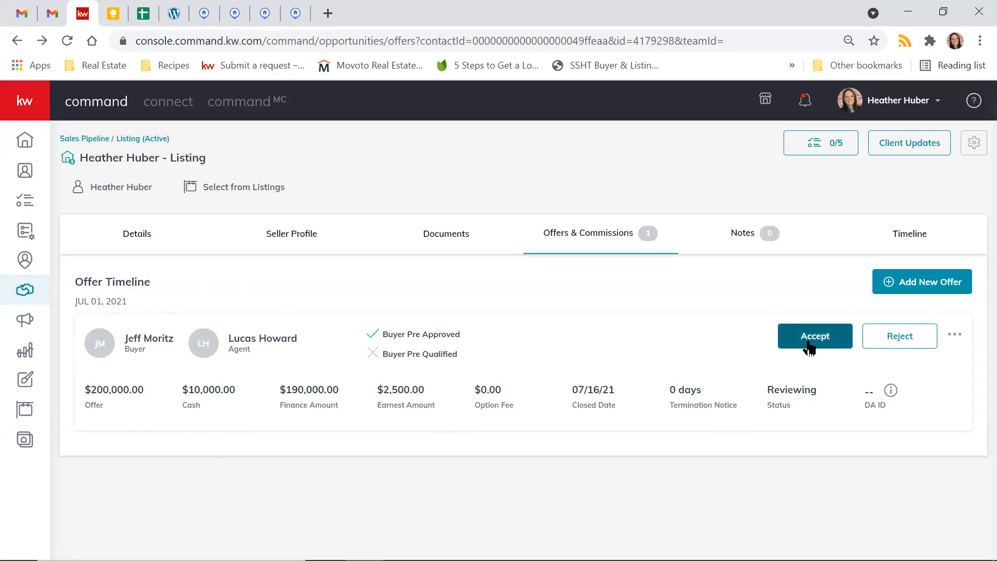
{"action": "left_click", "coordinate": [955, 337]}
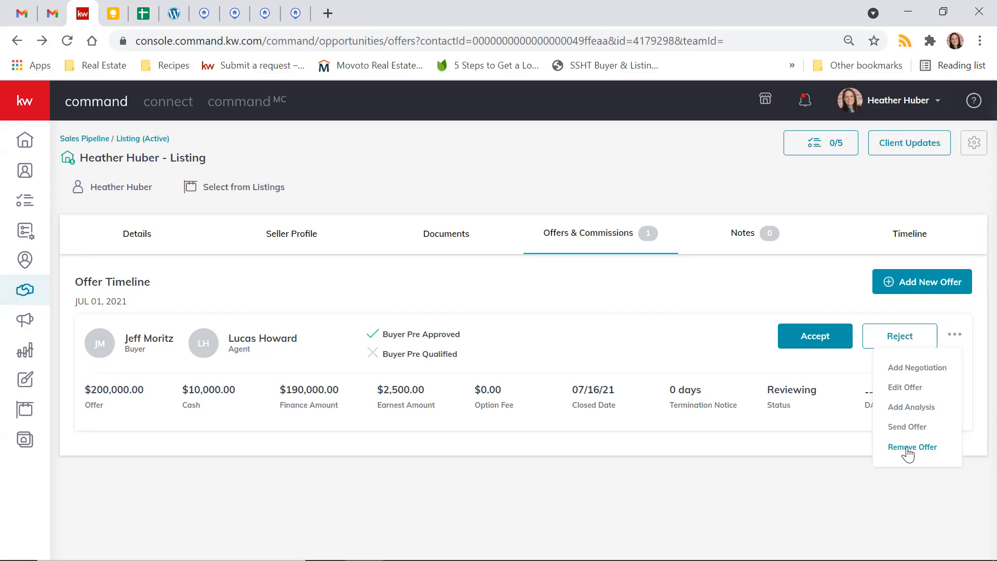
- Accept the offer and revoke the acceptance by changing its response
{"action": "left_click", "coordinate": [817, 342]}
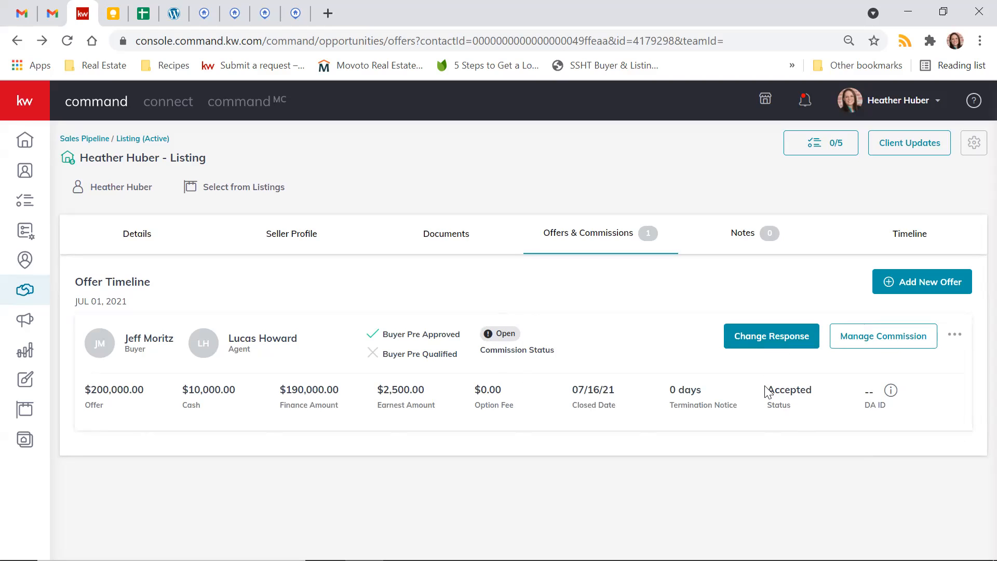
{"action": "left_click", "coordinate": [772, 339]}
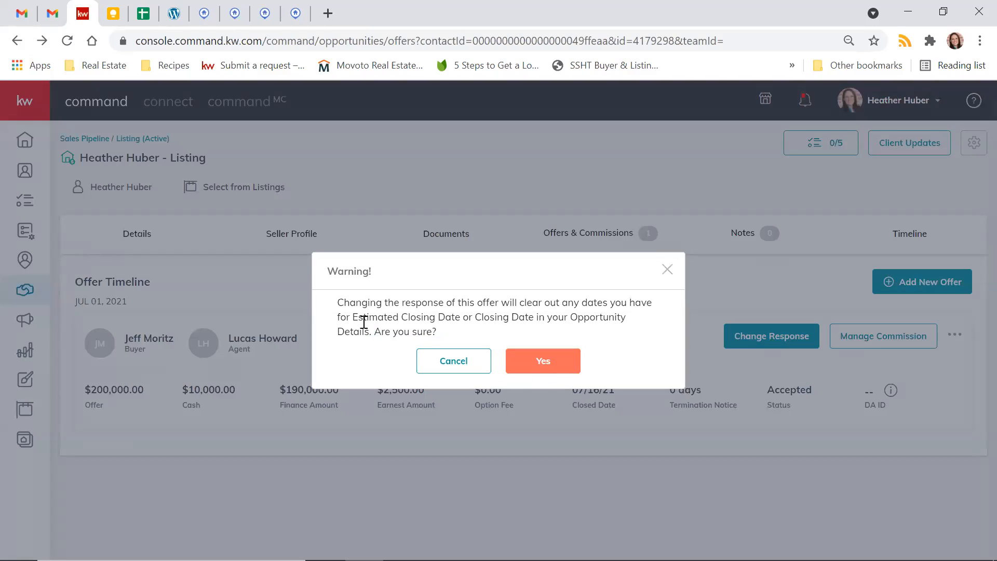
{"action": "left_click", "coordinate": [523, 367]}
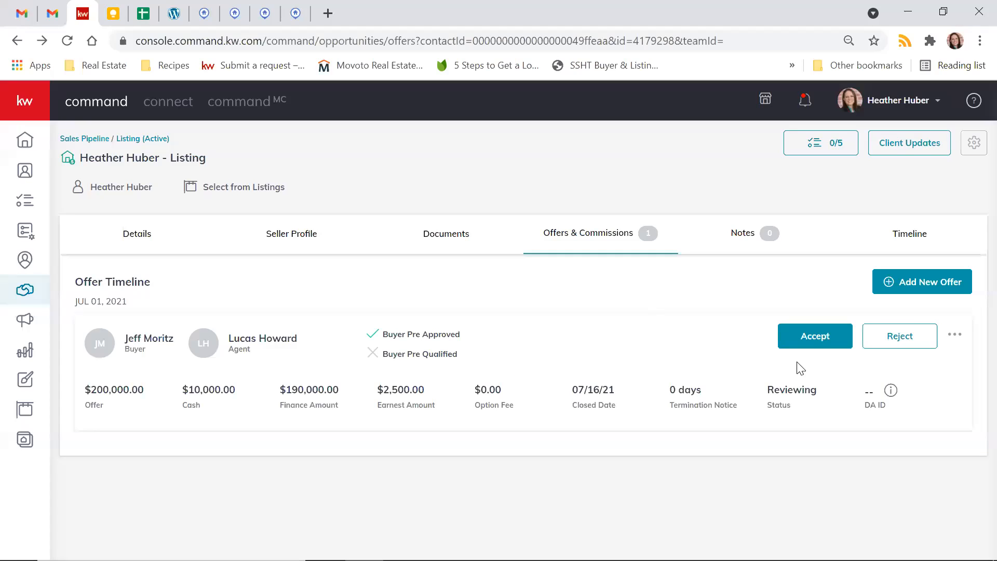
- Reject the offer and revoke the rejection by changing its response
{"action": "left_click", "coordinate": [901, 337]}
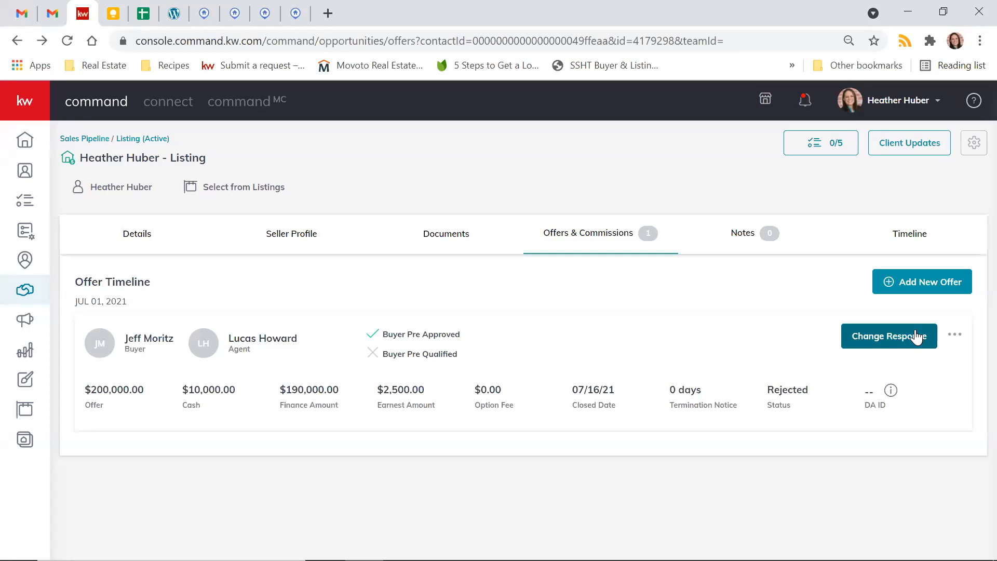
{"action": "left_click", "coordinate": [861, 338]}
{"action": "left_click", "coordinate": [546, 360]}
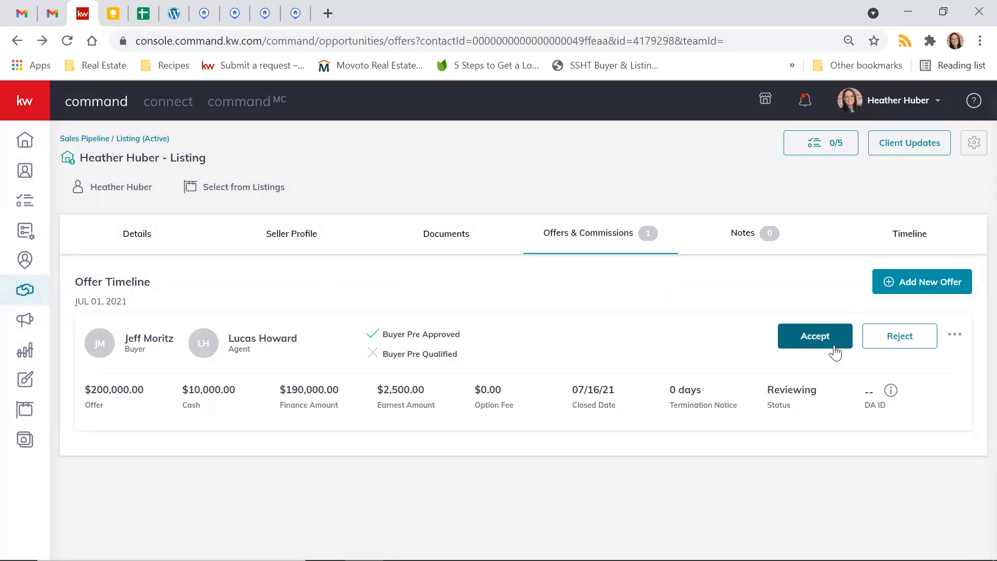
- Add a negotiation named "Counter 1" to the offer and proceed to its offer details
{"action": "left_click", "coordinate": [954, 335]}
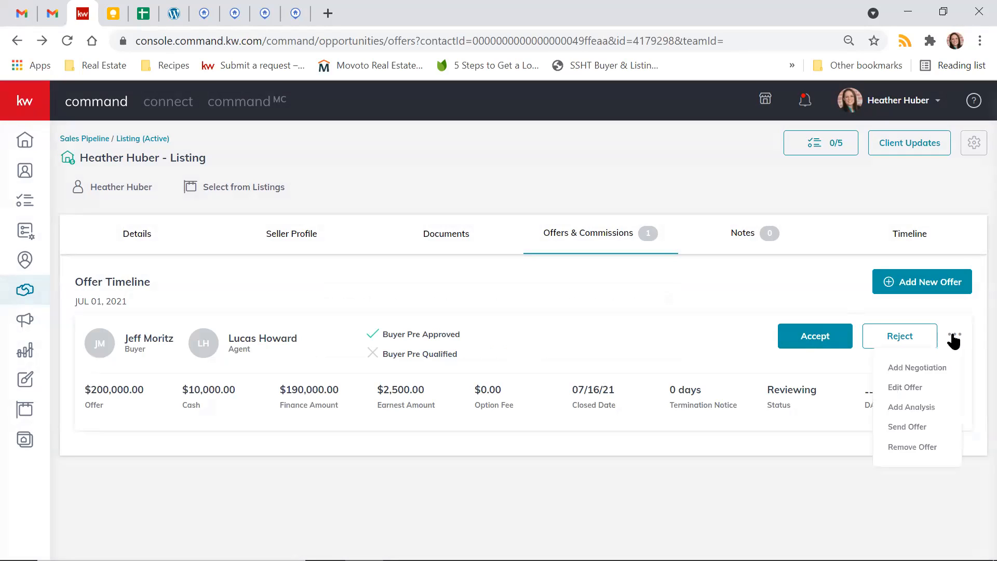
{"action": "left_click", "coordinate": [904, 366]}
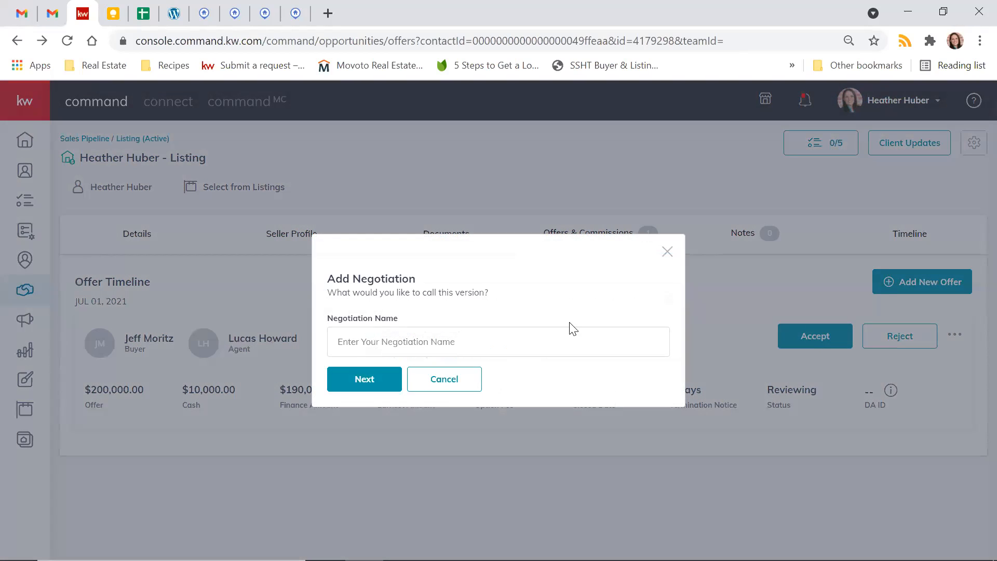
{"action": "left_click", "coordinate": [399, 345]}
{"action": "type", "text": "Counter 1"}
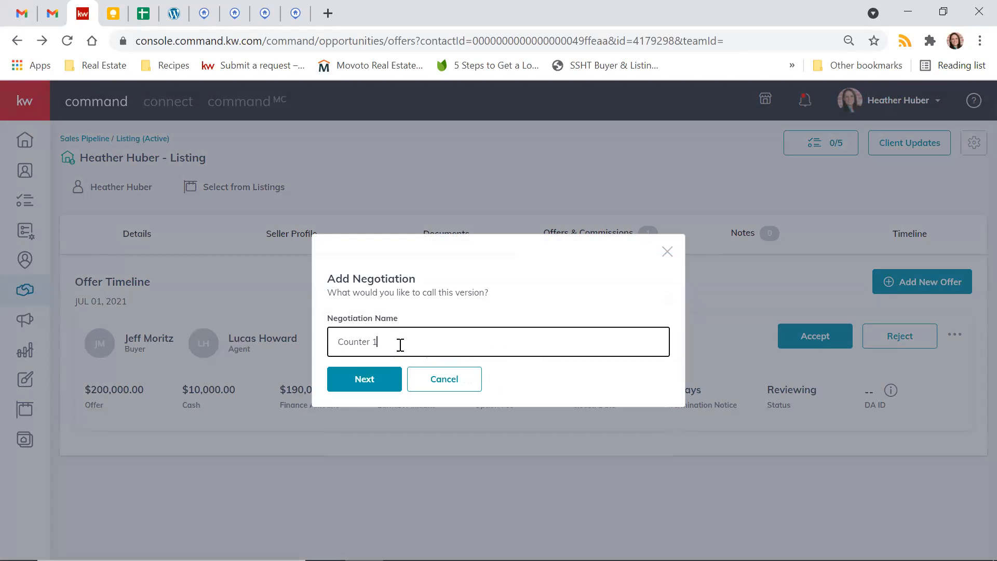
{"action": "left_click", "coordinate": [378, 384]}
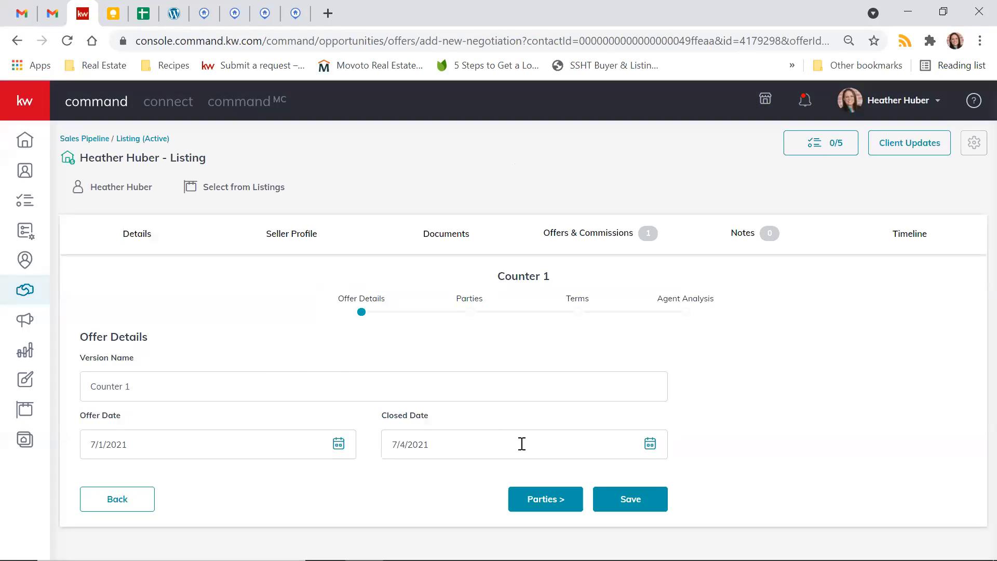
- Set the closed date of the Counter 1 negotiation to 7/14/2021
{"action": "left_click", "coordinate": [638, 441]}
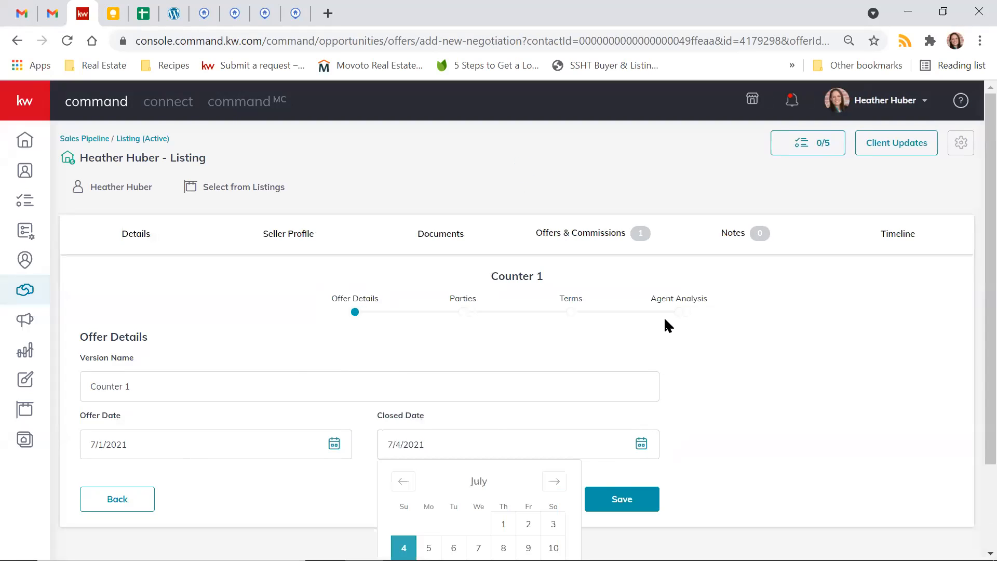
{"action": "scroll", "coordinate": [664, 316], "scroll_direction": "down", "scroll_amount": 2}
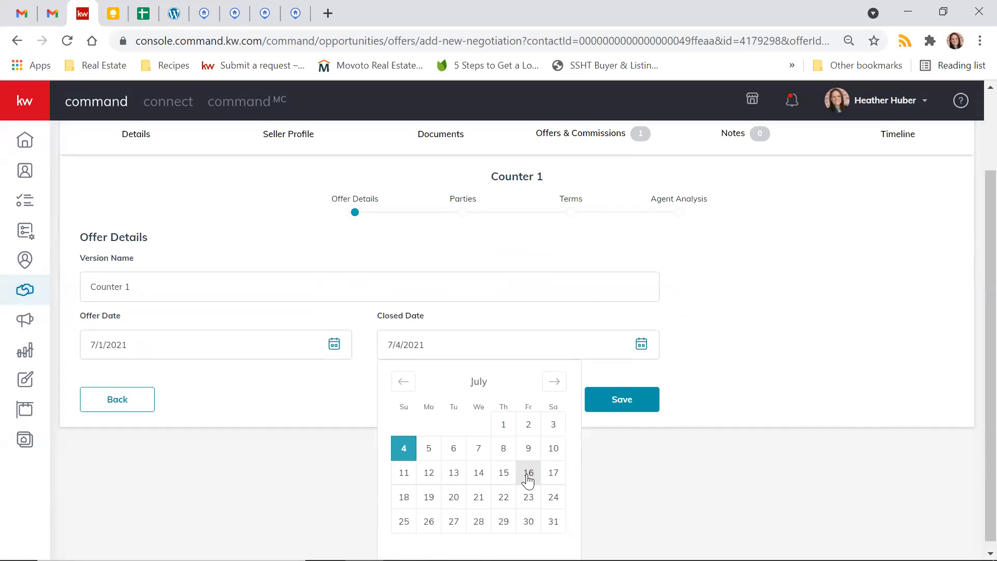
{"action": "left_click", "coordinate": [479, 474]}
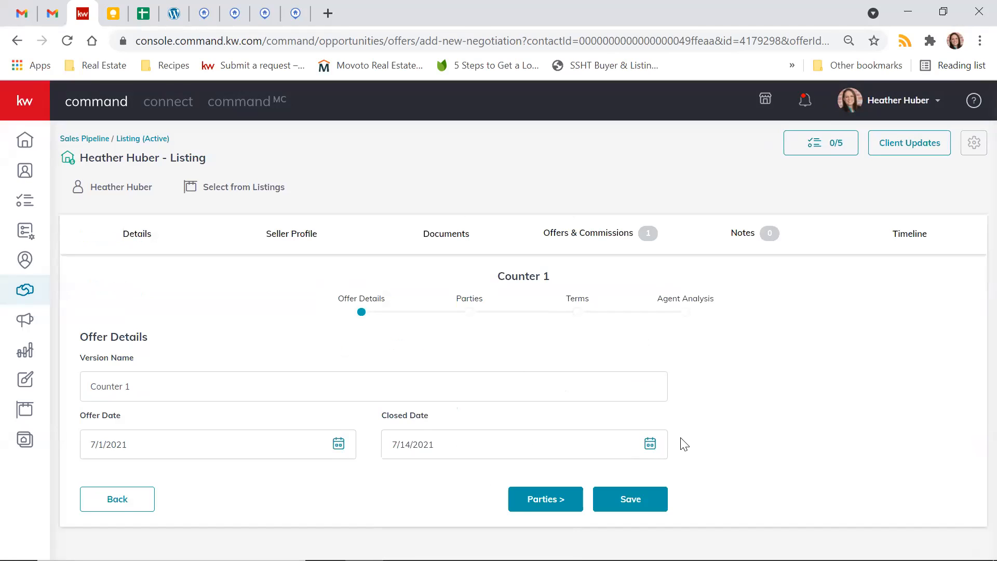
- Save the Counter 1 negotiation and review the offer's previous negotiations, collapsing the list again
{"action": "left_click", "coordinate": [629, 500]}
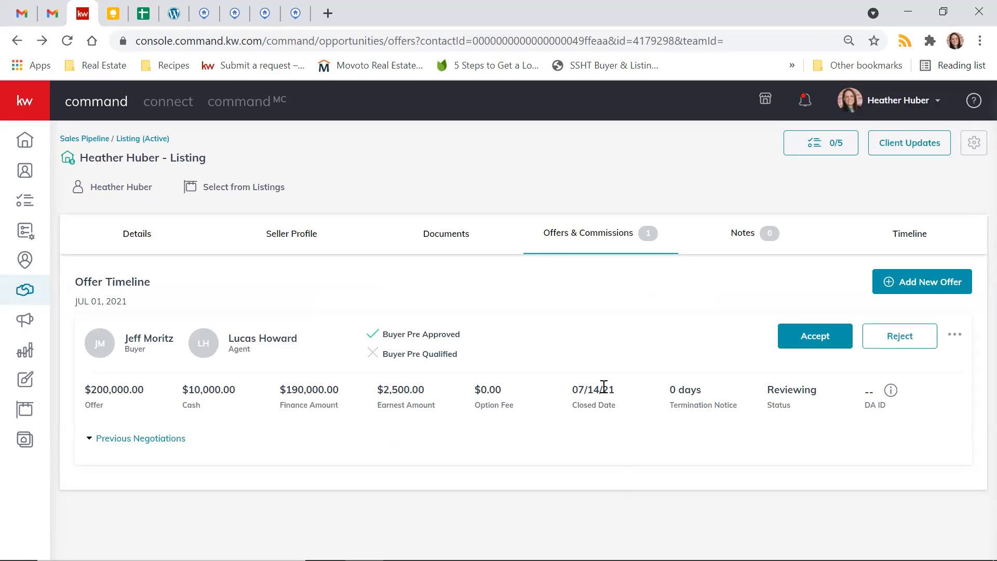
{"action": "left_click", "coordinate": [134, 439]}
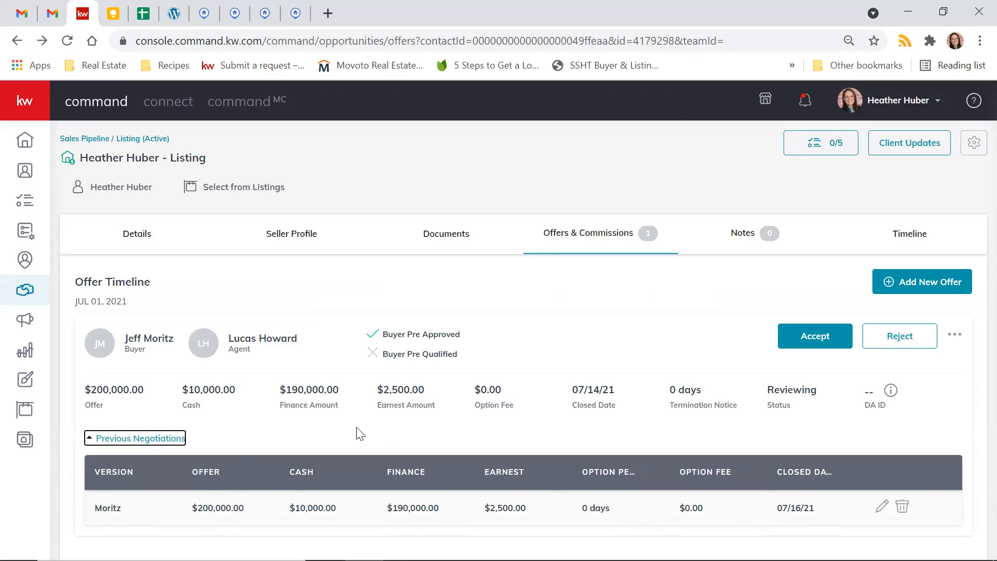
{"action": "left_click", "coordinate": [404, 483]}
{"action": "left_click", "coordinate": [175, 442]}
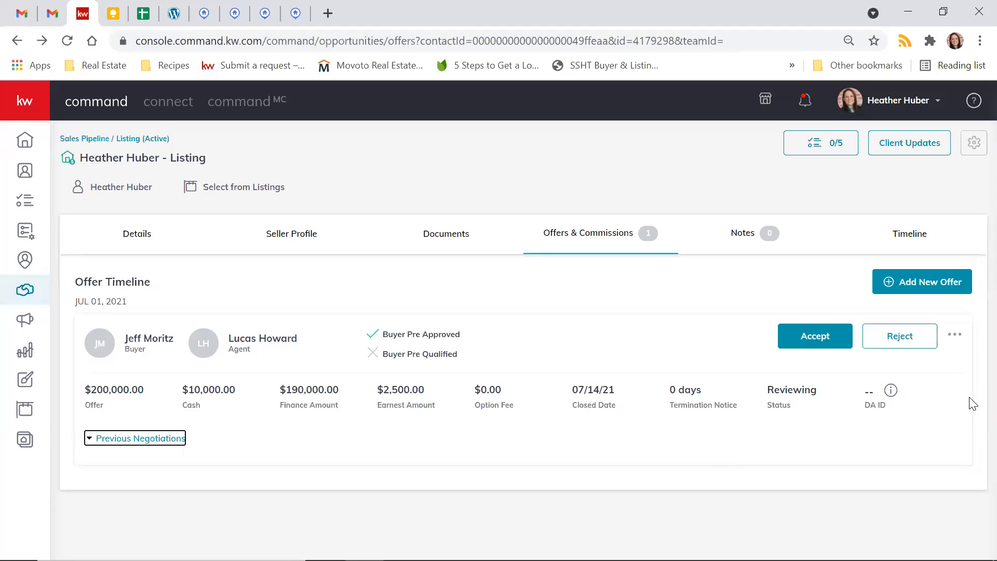
- Create a second offer on the listing, using the new buyer's surname as its version name
{"action": "left_click", "coordinate": [902, 287]}
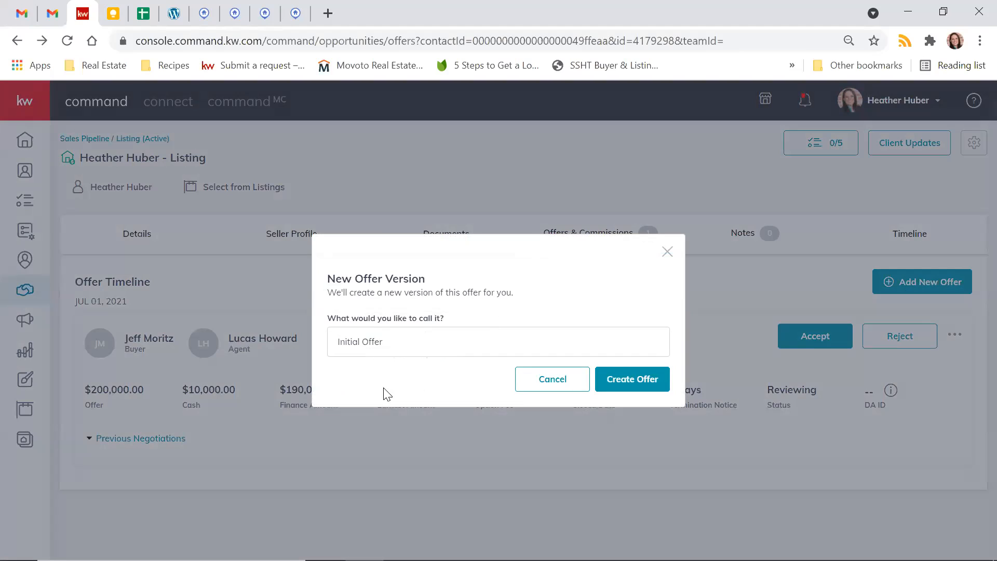
{"action": "left_click_drag", "start_coordinate": [394, 345], "coordinate": [211, 330]}
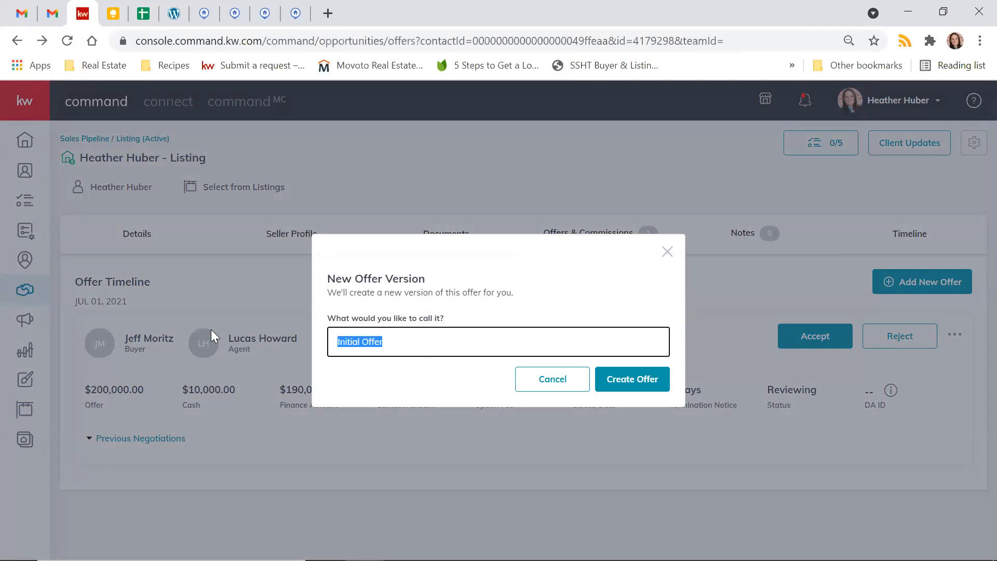
{"action": "type", "text": "Schultz"}
{"action": "left_click", "coordinate": [631, 383]}
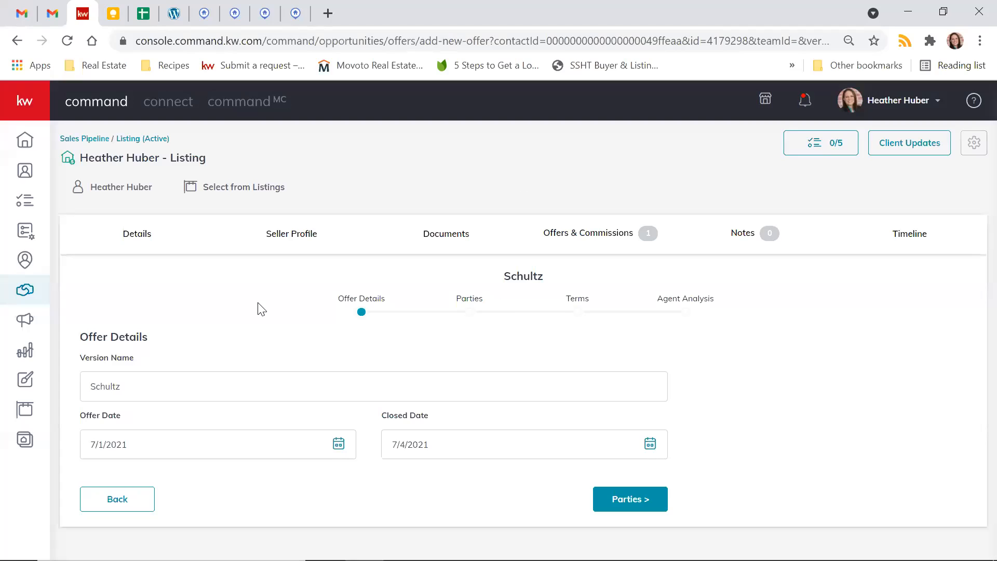
- Set the new offer's offer date to 6/30/2021 and closed date to 7/30/2021, and proceed to its parties
{"action": "left_click", "coordinate": [340, 443]}
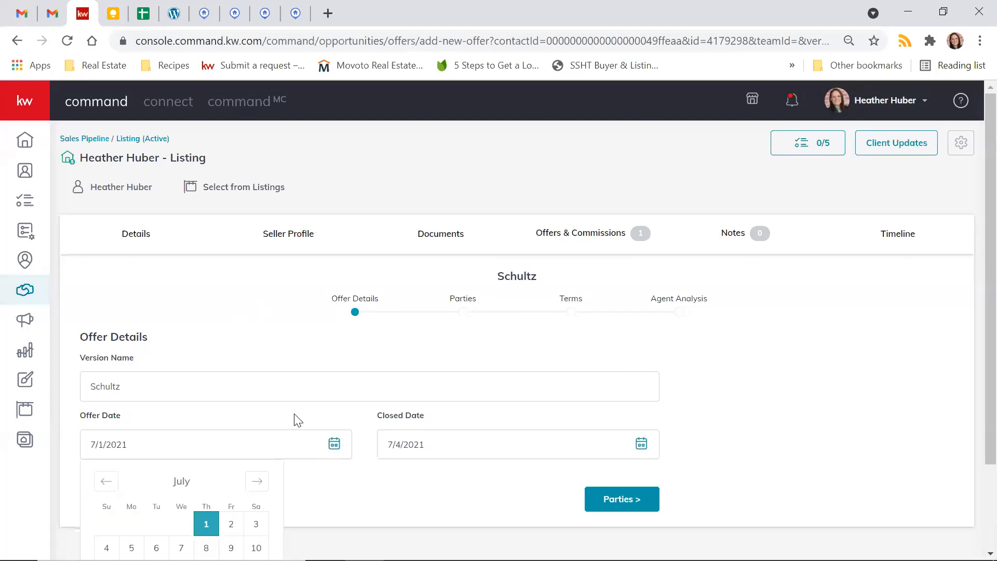
{"action": "scroll", "coordinate": [295, 418], "scroll_direction": "down", "scroll_amount": 2}
{"action": "left_click", "coordinate": [105, 373]}
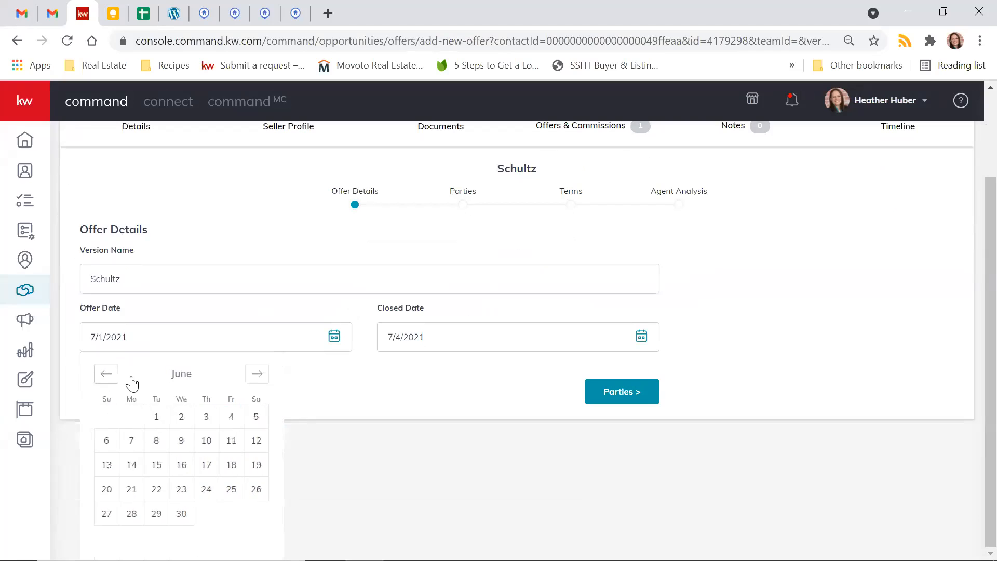
{"action": "left_click", "coordinate": [182, 513]}
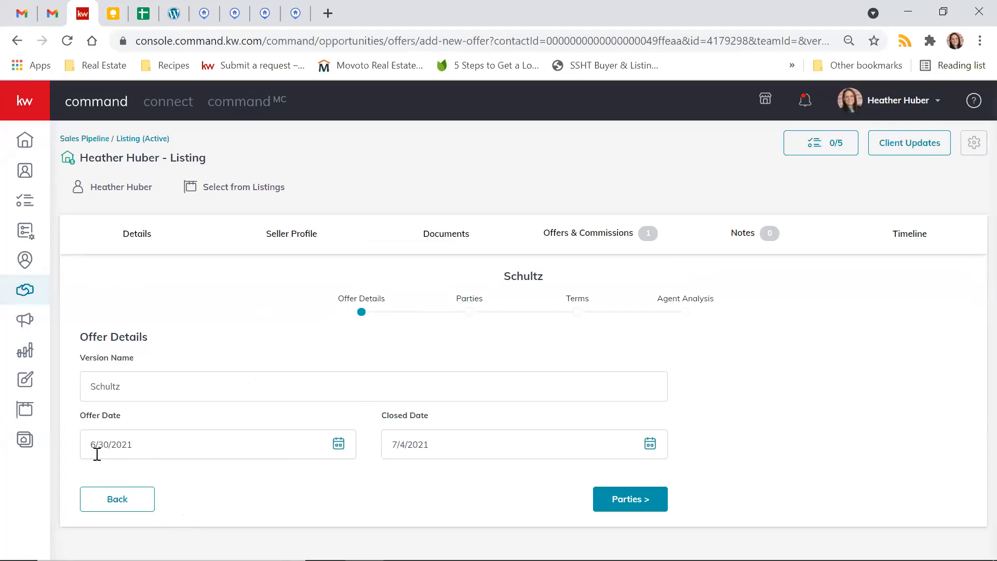
{"action": "left_click", "coordinate": [650, 444]}
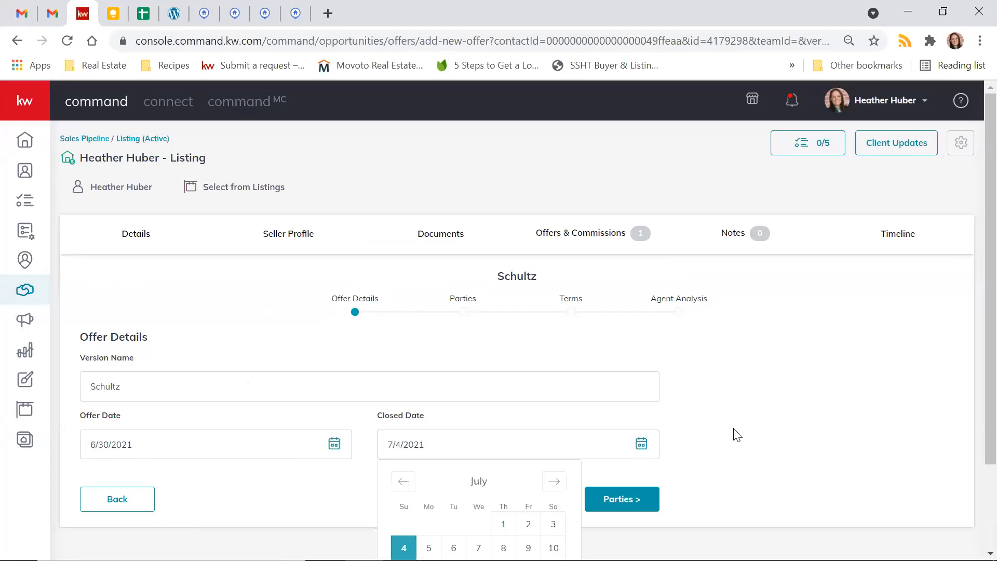
{"action": "left_click", "coordinate": [529, 522]}
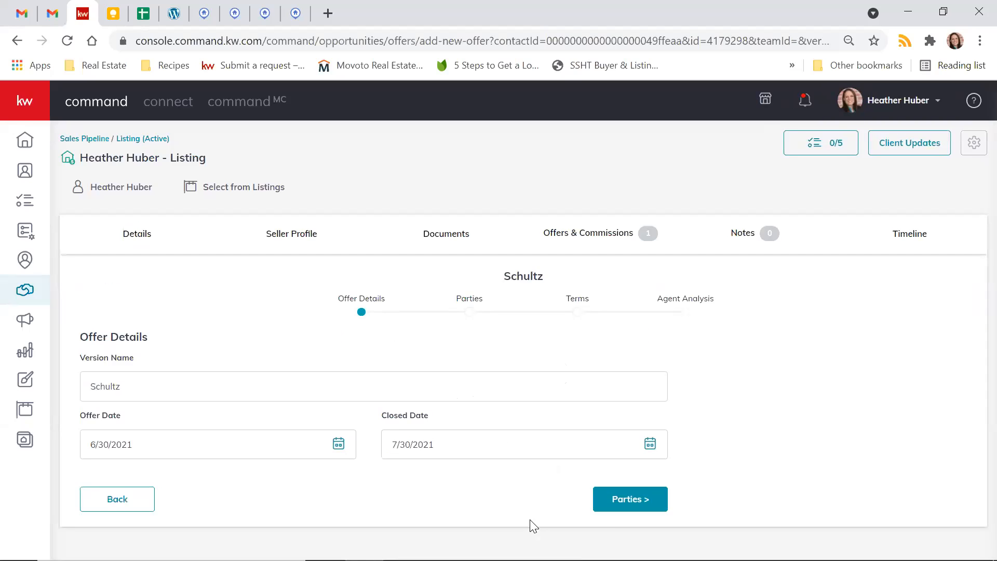
{"action": "left_click", "coordinate": [624, 505]}
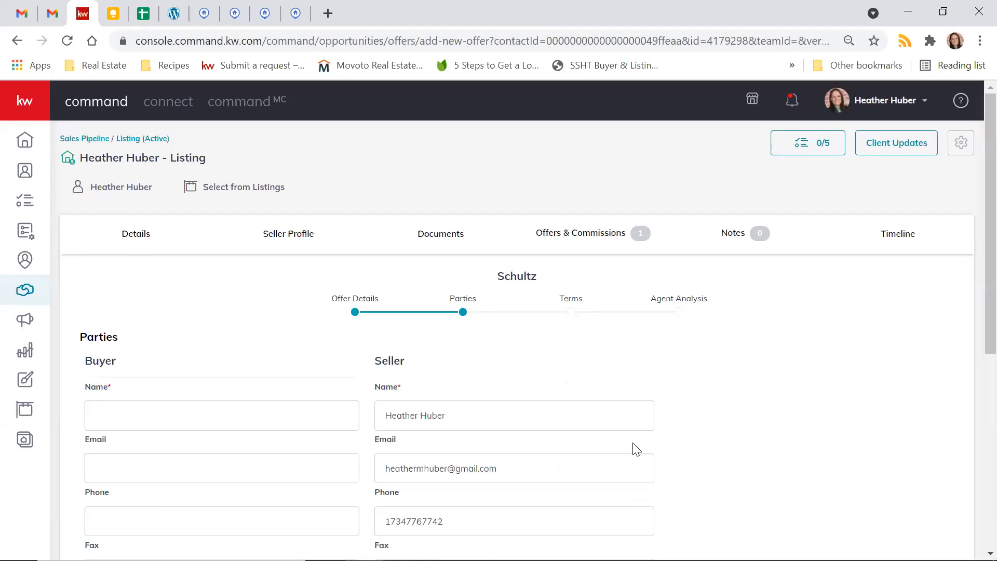
- Enter the buyer's surname as the buyer name in the new offer's parties
{"action": "scroll", "coordinate": [634, 447], "scroll_direction": "down", "scroll_amount": 2}
{"action": "scroll", "coordinate": [163, 314], "scroll_direction": "up", "scroll_amount": 2}
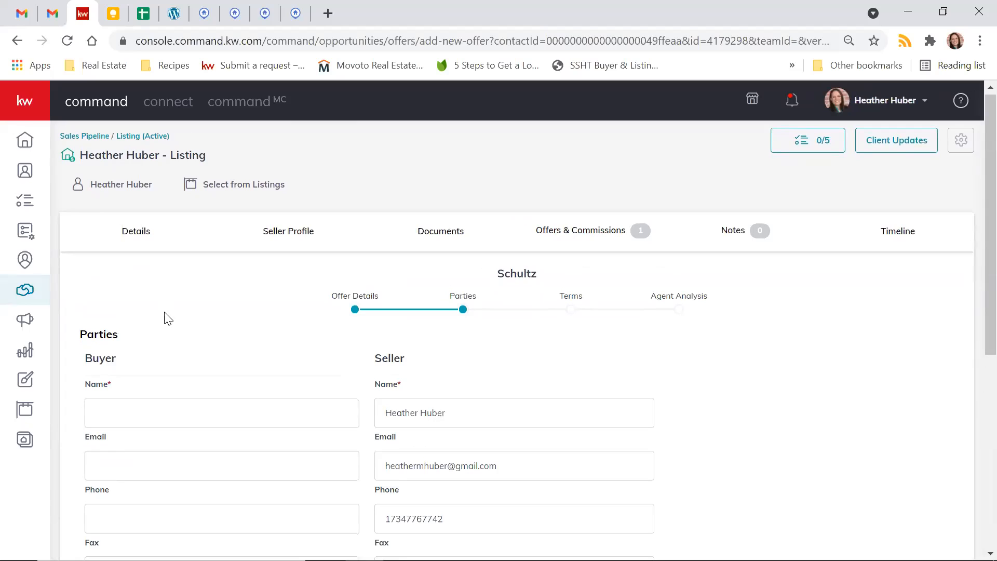
{"action": "left_click", "coordinate": [125, 418]}
{"action": "type", "text": "Schult"}
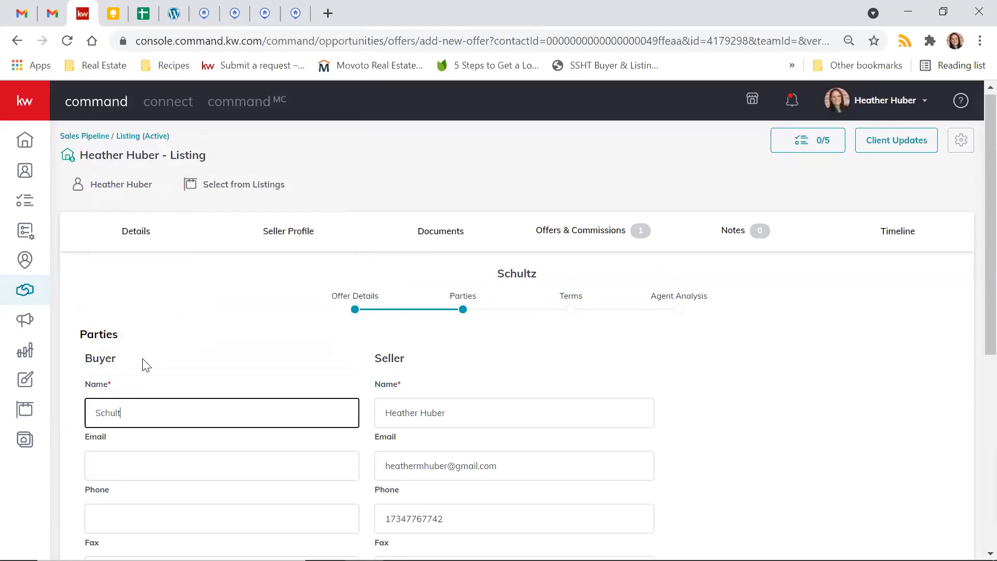
{"action": "right_click", "coordinate": [680, 385]}
{"action": "left_click", "coordinate": [681, 385]}
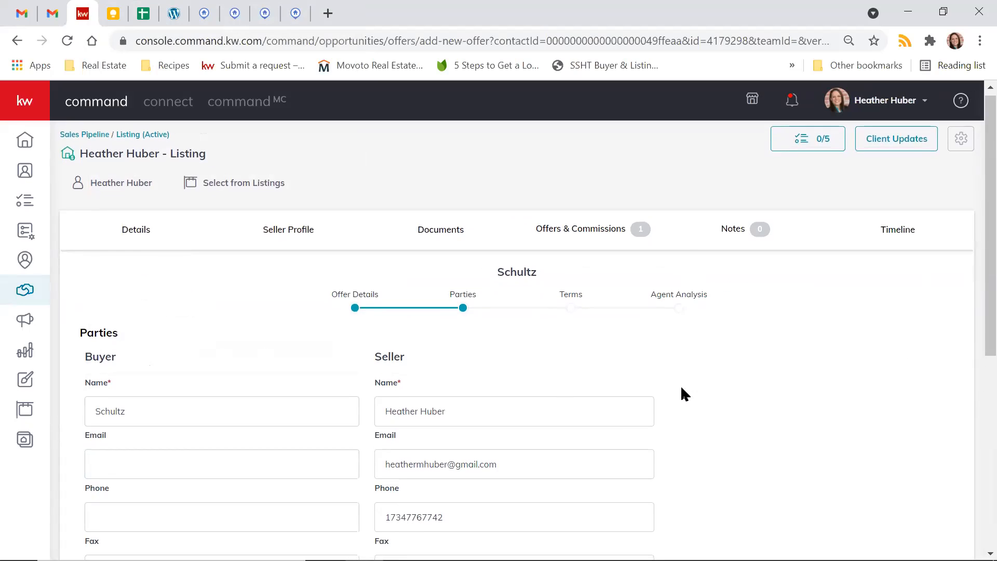
- Enter the full name of the buyer's representing associate and mark the buyer as Pre-Approved
{"action": "scroll", "coordinate": [680, 385], "scroll_direction": "down", "scroll_amount": 3}
{"action": "scroll", "coordinate": [681, 385], "scroll_direction": "down", "scroll_amount": 1}
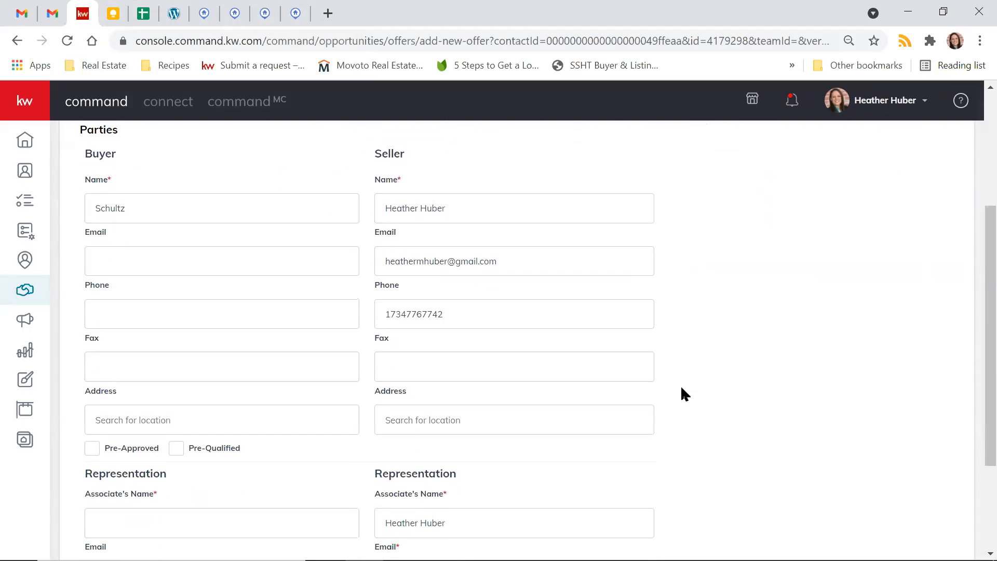
{"action": "scroll", "coordinate": [680, 385], "scroll_direction": "down", "scroll_amount": 1}
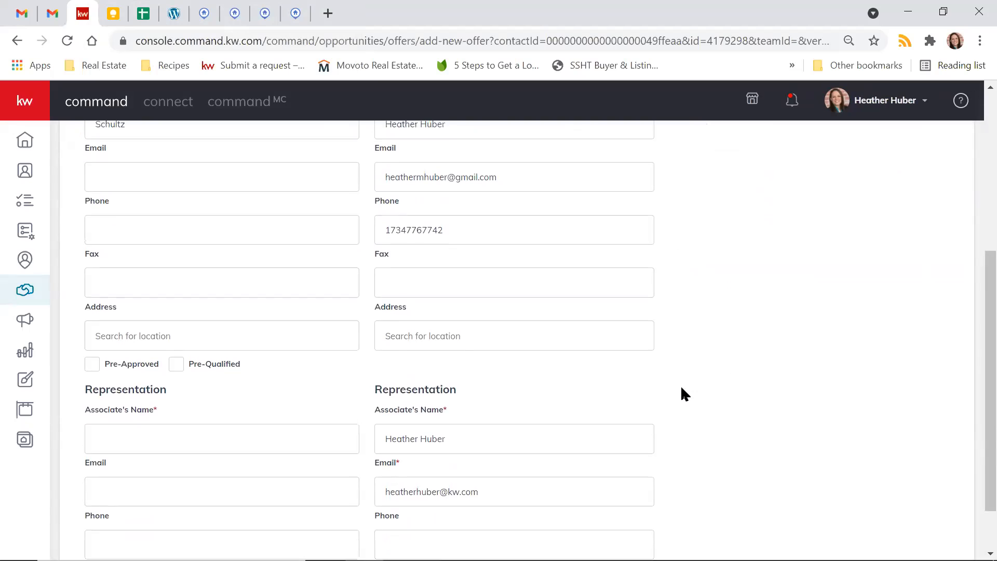
{"action": "scroll", "coordinate": [681, 393], "scroll_direction": "down", "scroll_amount": 1}
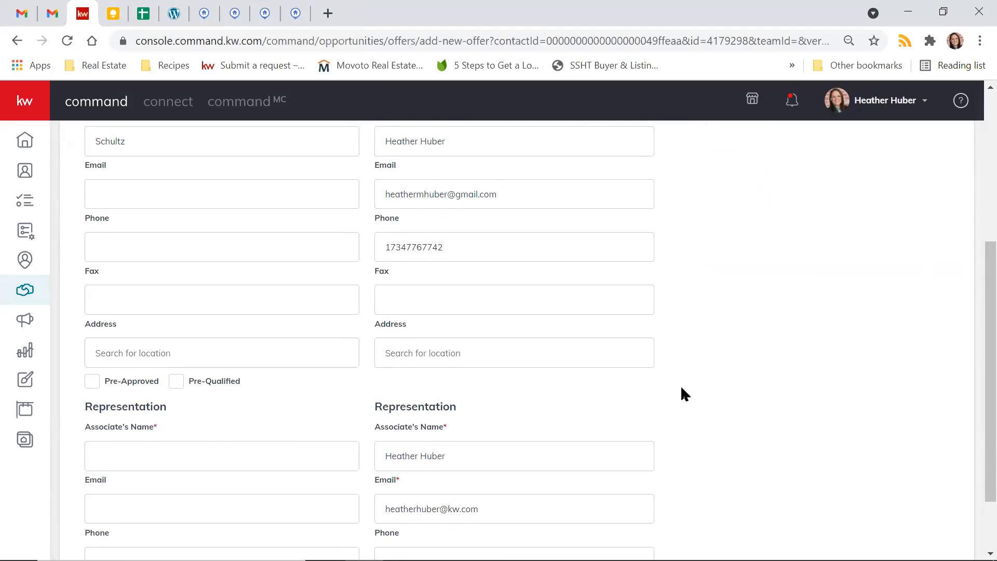
{"action": "scroll", "coordinate": [681, 388], "scroll_direction": "down", "scroll_amount": 2}
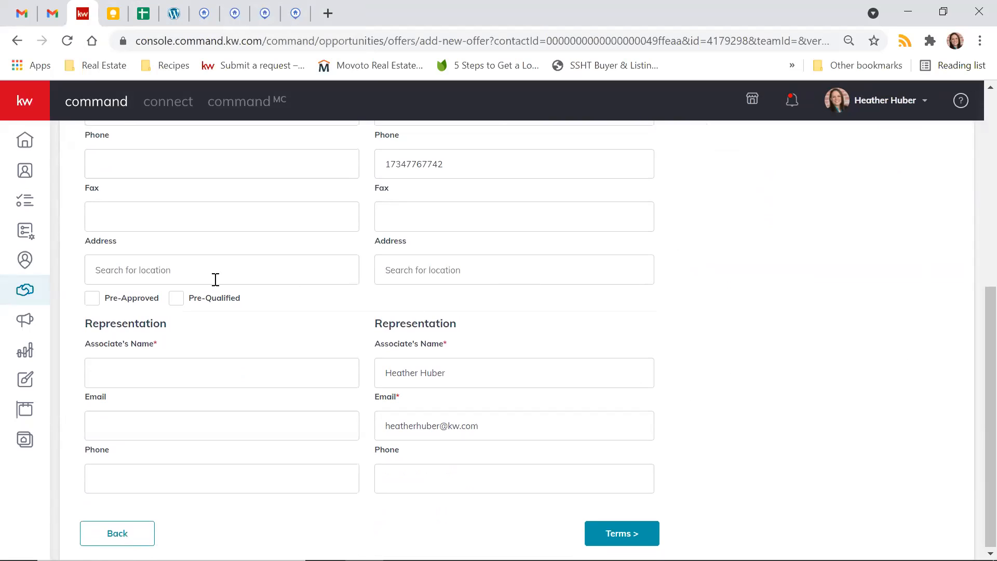
{"action": "left_click", "coordinate": [146, 376]}
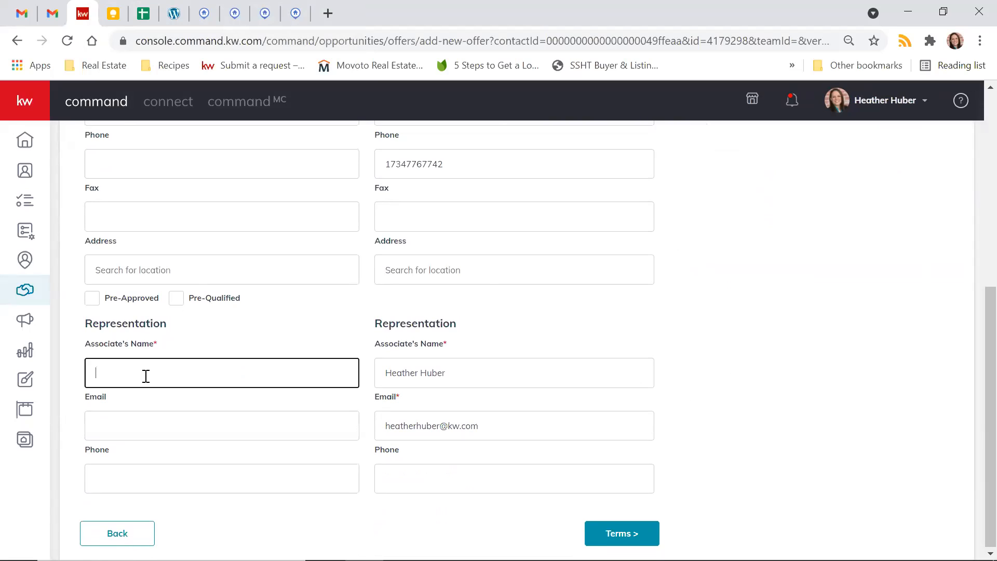
{"action": "scroll", "coordinate": [146, 376], "scroll_direction": "up", "scroll_amount": 1}
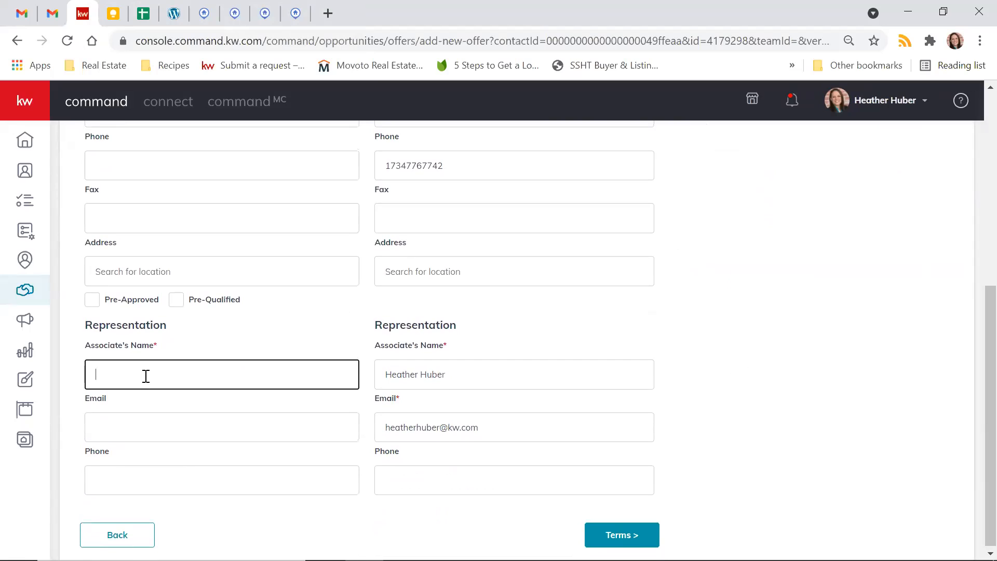
{"action": "left_click", "coordinate": [773, 343]}
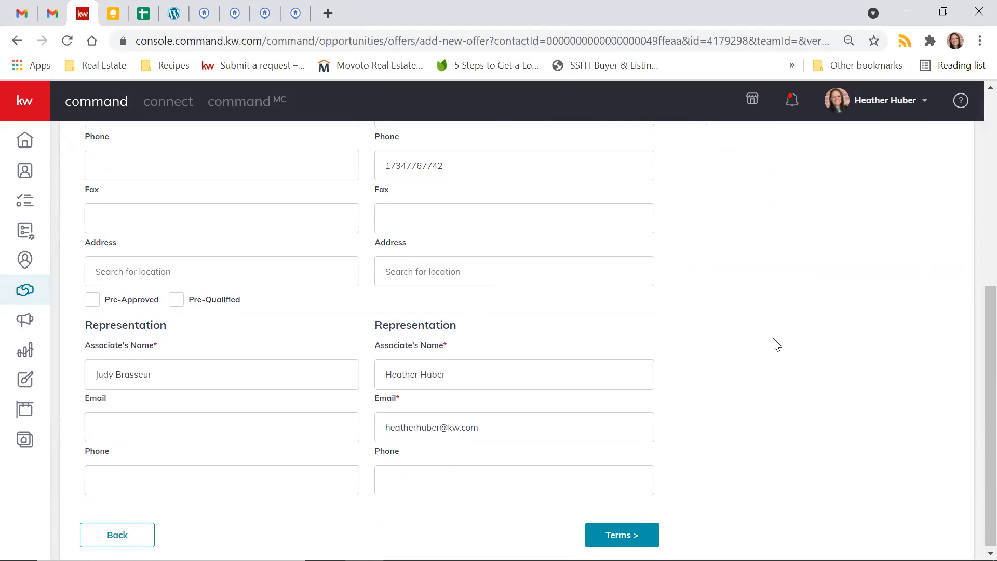
{"action": "left_click", "coordinate": [92, 297]}
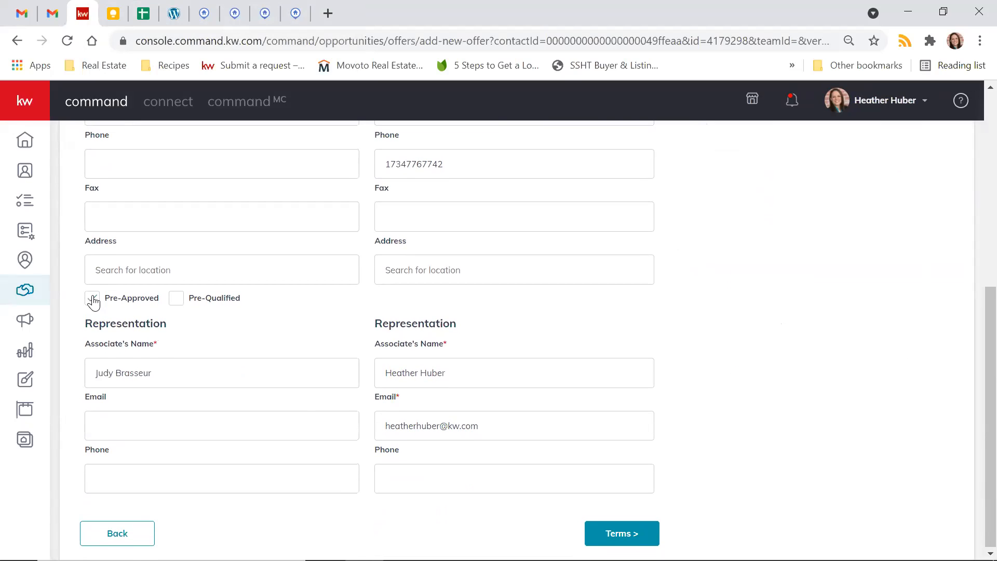
- Replace the seller's first name in the new offer's parties, keeping the surname
{"action": "scroll", "coordinate": [615, 348], "scroll_direction": "up", "scroll_amount": 5}
{"action": "scroll", "coordinate": [615, 348], "scroll_direction": "down", "scroll_amount": 1}
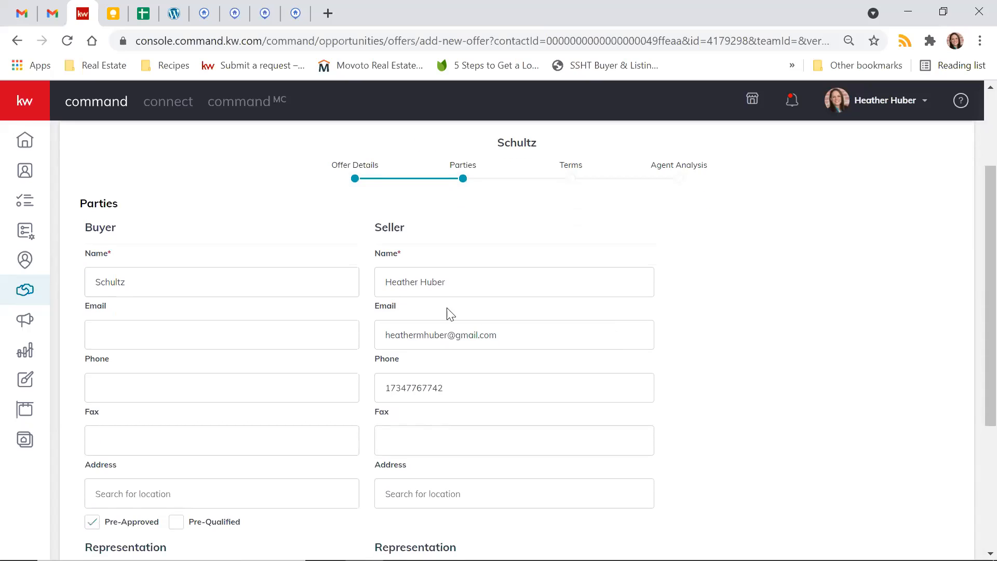
{"action": "scroll", "coordinate": [447, 314], "scroll_direction": "down", "scroll_amount": 2}
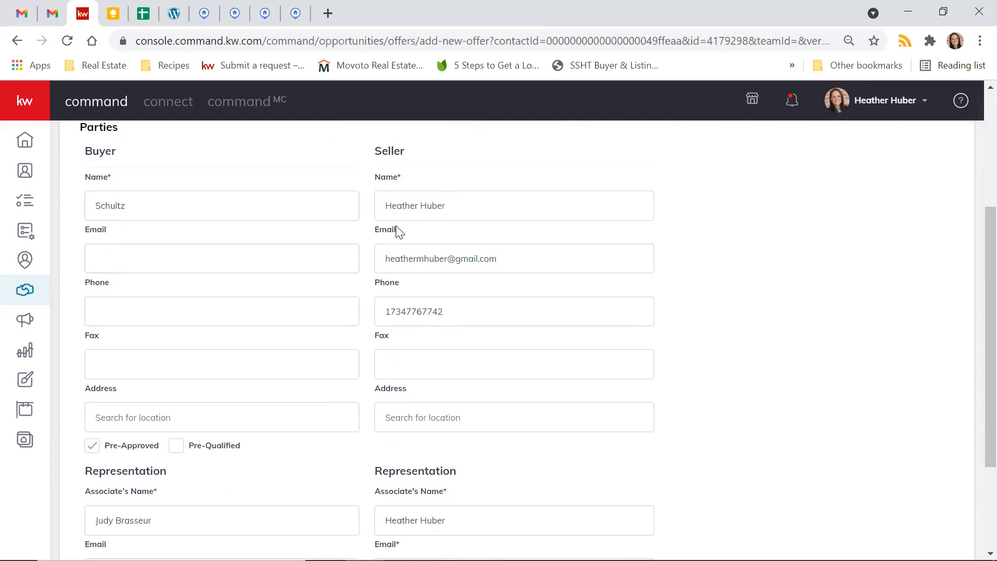
{"action": "left_click", "coordinate": [407, 206]}
{"action": "double_click", "coordinate": [406, 207]}
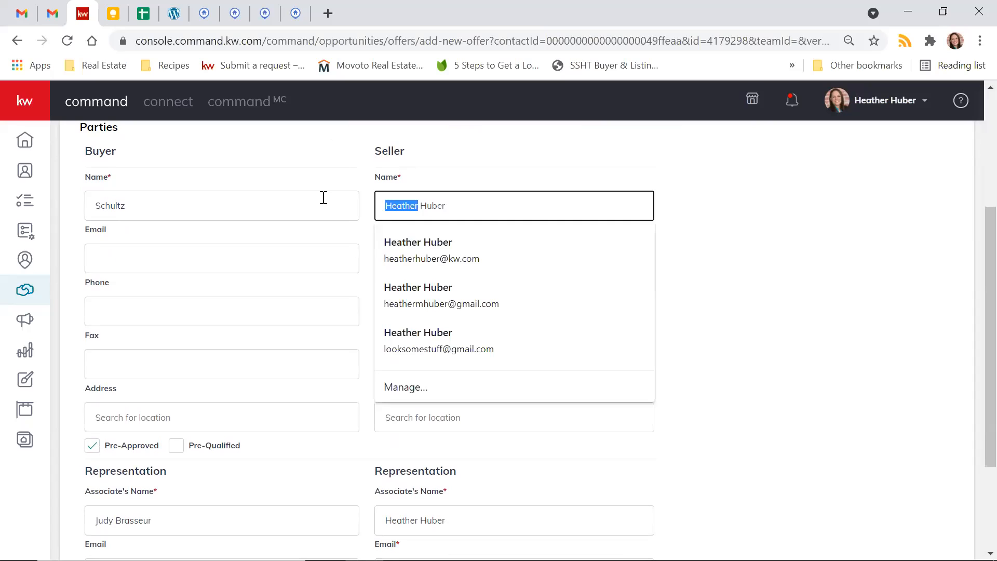
{"action": "type", "text": "Hannah"}
{"action": "left_click", "coordinate": [738, 306]}
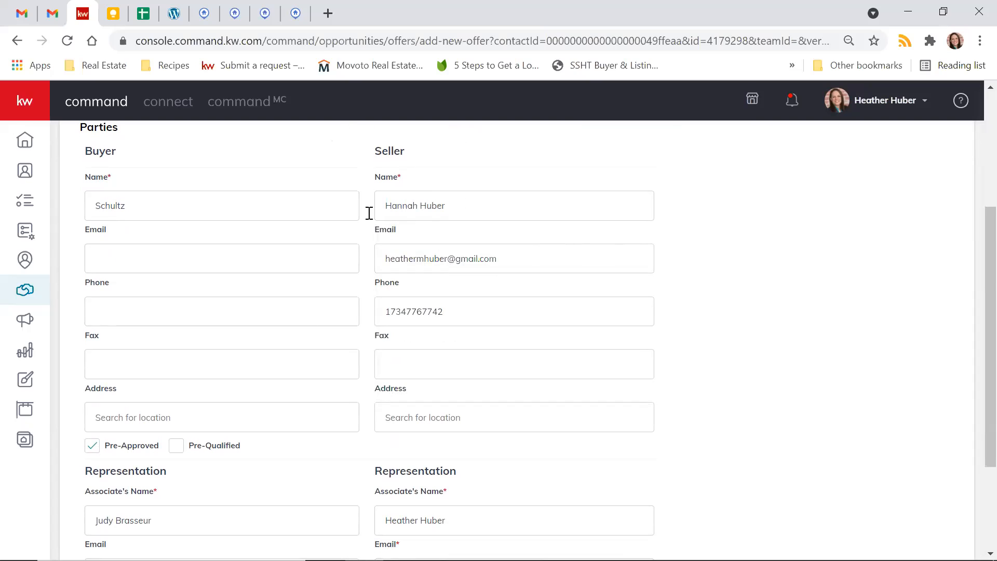
- Check the associates' names for both sides' representation and proceed to the offer's terms
{"action": "scroll", "coordinate": [521, 283], "scroll_direction": "down", "scroll_amount": 3}
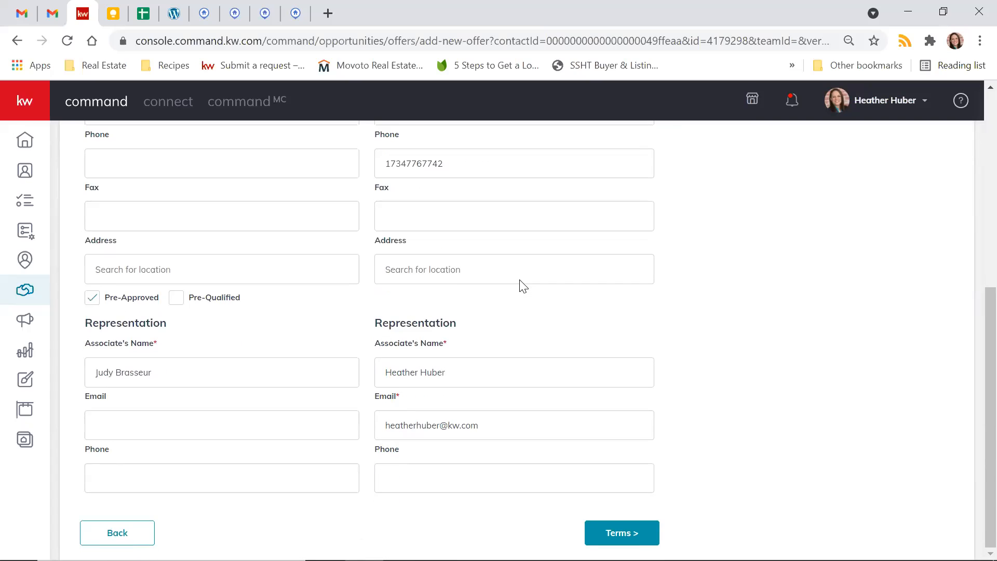
{"action": "left_click", "coordinate": [108, 376]}
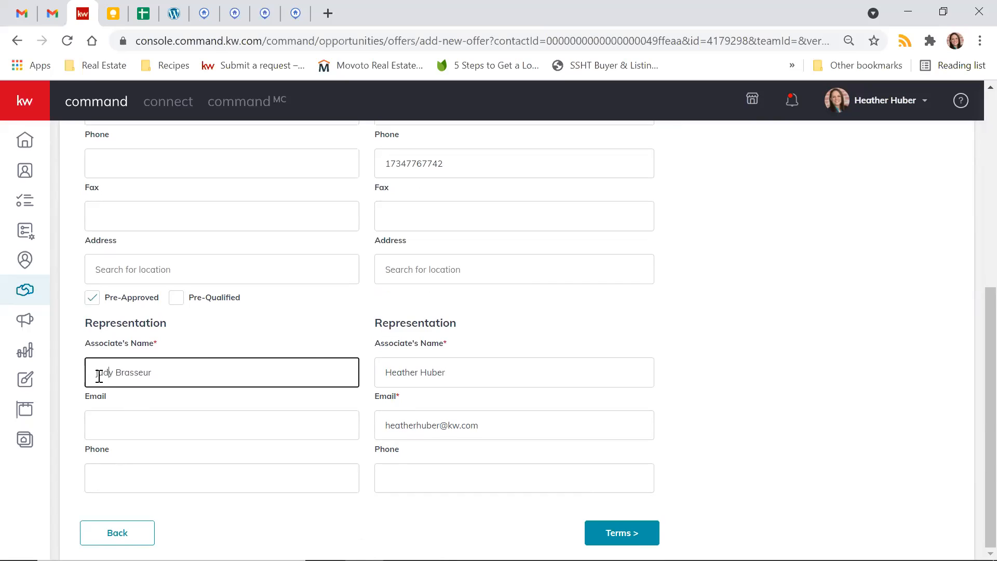
{"action": "left_click", "coordinate": [403, 376]}
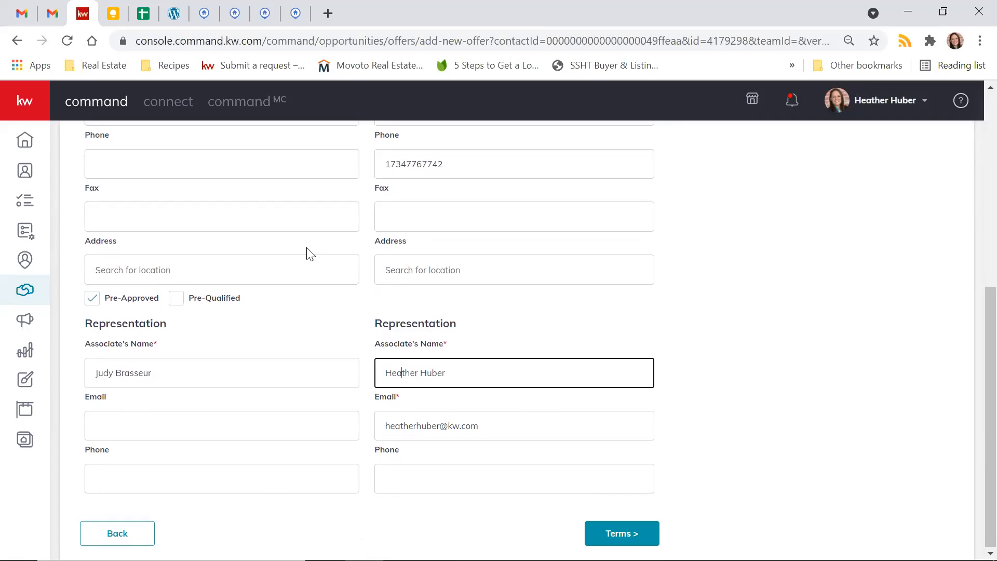
{"action": "left_click", "coordinate": [625, 538]}
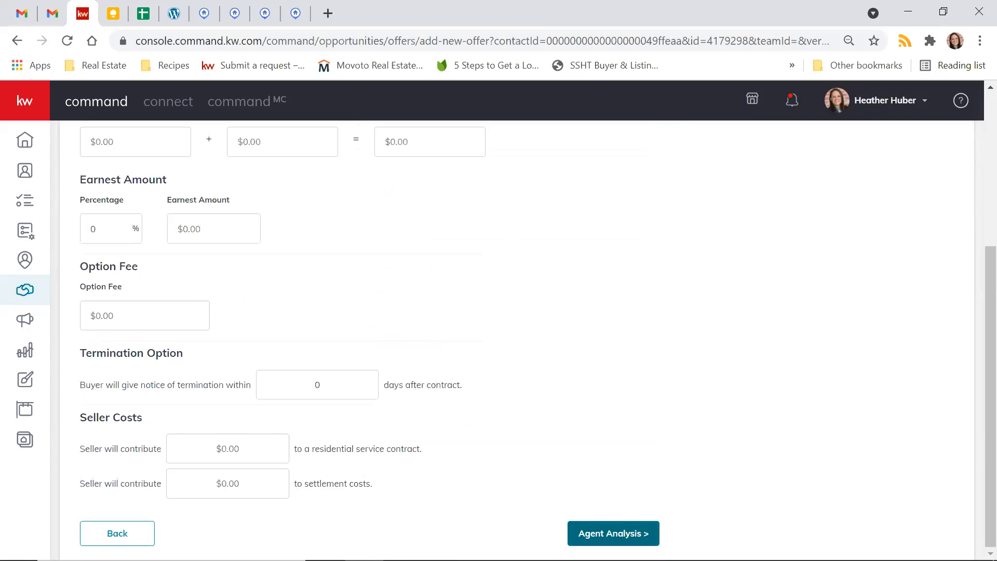
- Set the offer's cash amount to $190,000 and the earnest amount percentage to 3%
{"action": "scroll", "coordinate": [556, 424], "scroll_direction": "up", "scroll_amount": 4}
{"action": "left_click", "coordinate": [147, 308]}
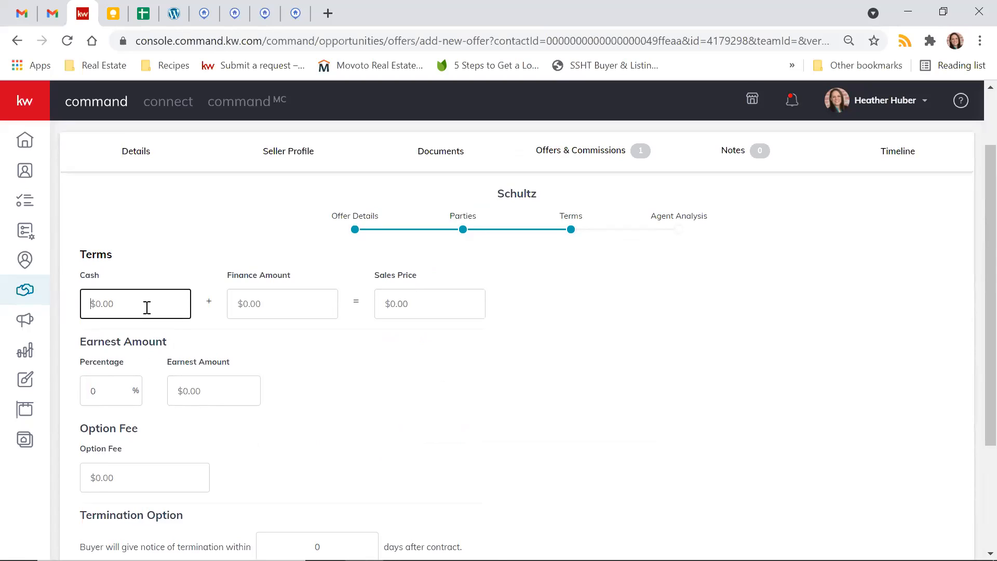
{"action": "type", "text": "190,000"}
{"action": "scroll", "coordinate": [363, 398], "scroll_direction": "down", "scroll_amount": 1}
{"action": "left_click_drag", "start_coordinate": [107, 380], "coordinate": [77, 374]}
{"action": "type", "text": "3"}
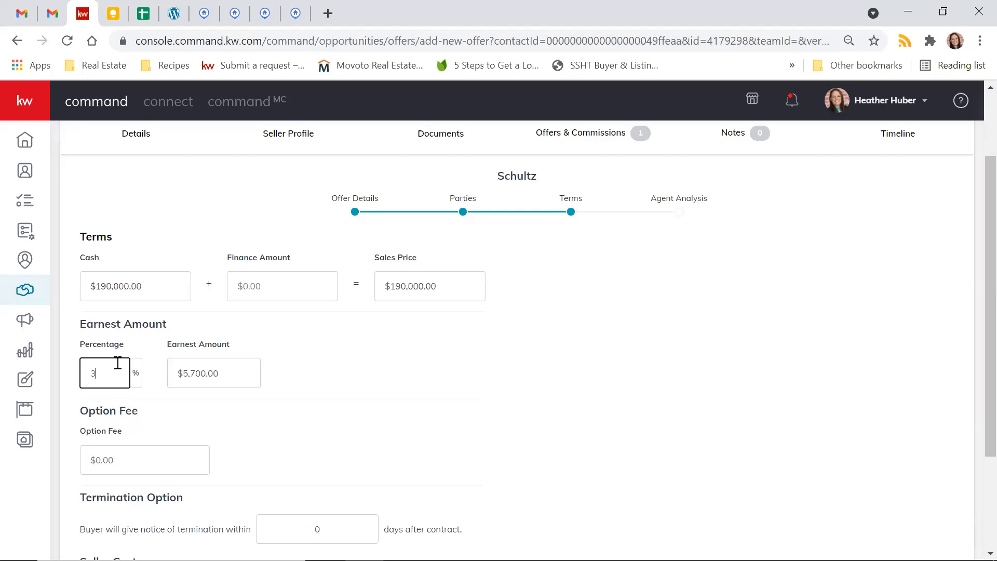
{"action": "left_click", "coordinate": [482, 395]}
- Leave the option fee, termination and seller cost terms at zero and proceed to Agent Analysis
{"action": "scroll", "coordinate": [484, 396], "scroll_direction": "down", "scroll_amount": 2}
{"action": "scroll", "coordinate": [484, 397], "scroll_direction": "down", "scroll_amount": 1}
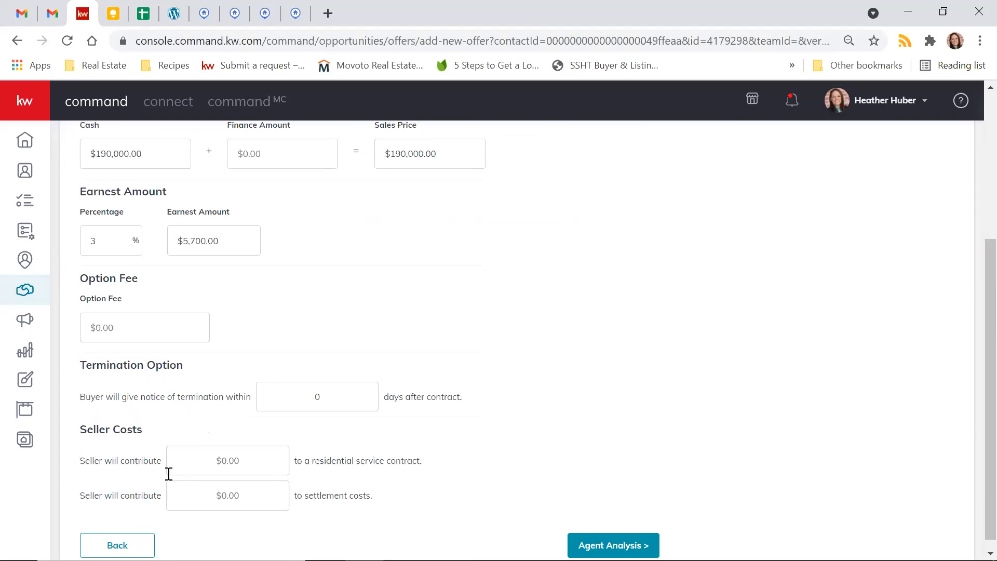
{"action": "scroll", "coordinate": [389, 490], "scroll_direction": "down", "scroll_amount": 1}
{"action": "left_click", "coordinate": [636, 533]}
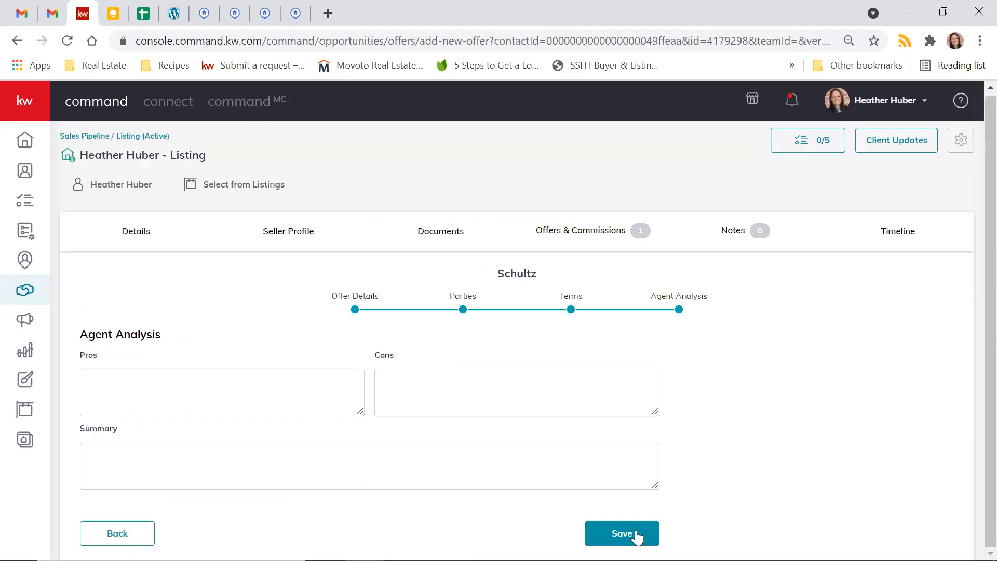
- Enter "Cash offer, high EMD" as the offer's pros and "Under asking" as its cons, and save the offer
{"action": "left_click", "coordinate": [297, 397]}
{"action": "type", "text": "Cash offer"}
{"action": "key", "text": "Tab"}
{"action": "key", "text": "shift+Tab"}
{"action": "type", "text": ", high EMD"}
{"action": "key", "text": "Tab"}
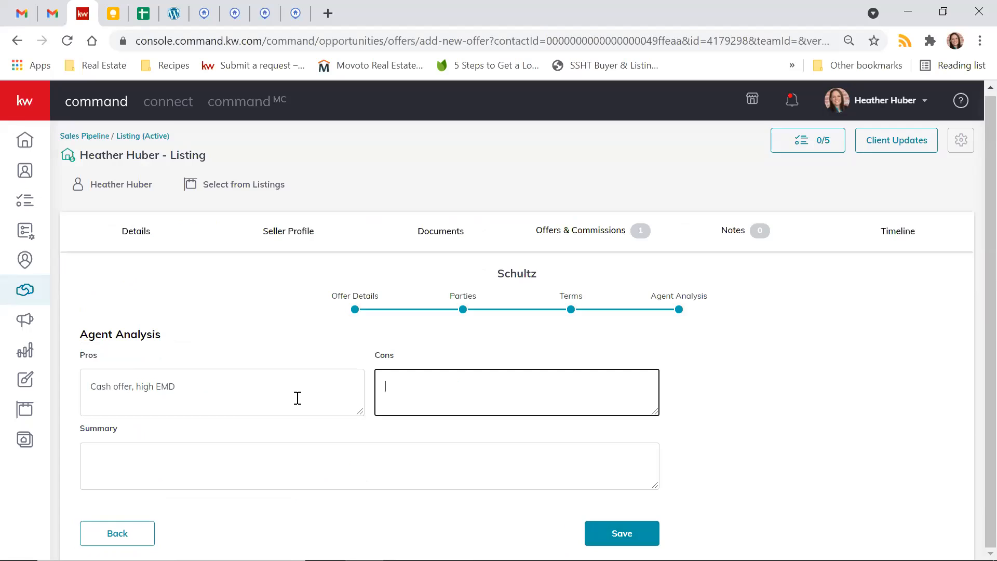
{"action": "type", "text": "Under asking"}
{"action": "left_click", "coordinate": [729, 415]}
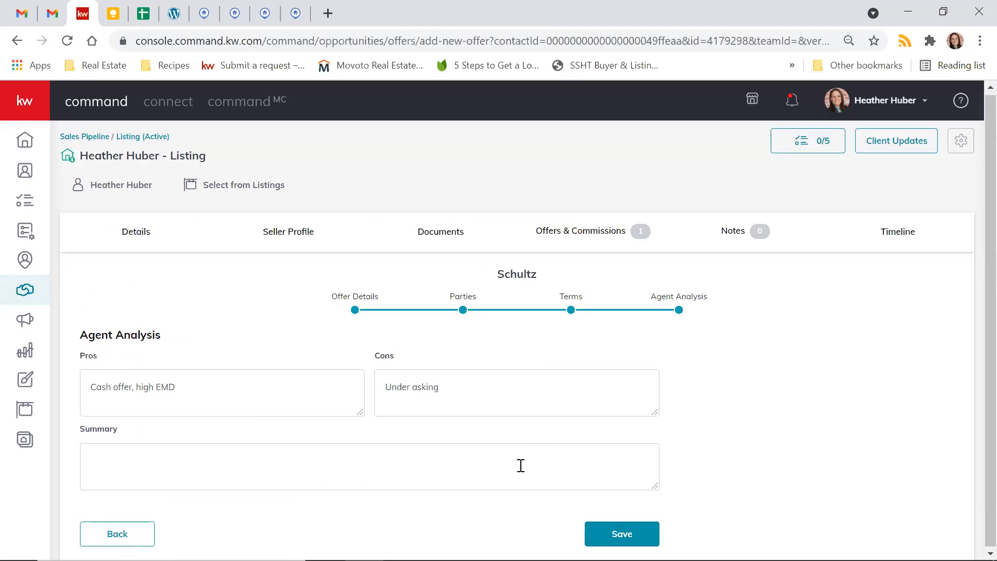
{"action": "left_click", "coordinate": [597, 533]}
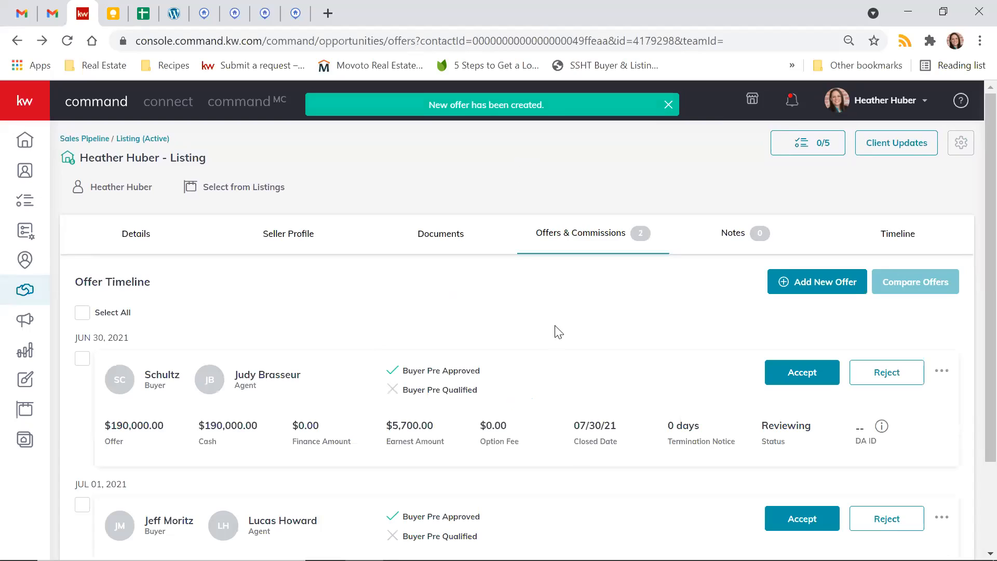
- Review the previous negotiations of the $200,000 offer in the offer timeline and collapse them again
{"action": "scroll", "coordinate": [558, 332], "scroll_direction": "down", "scroll_amount": 2}
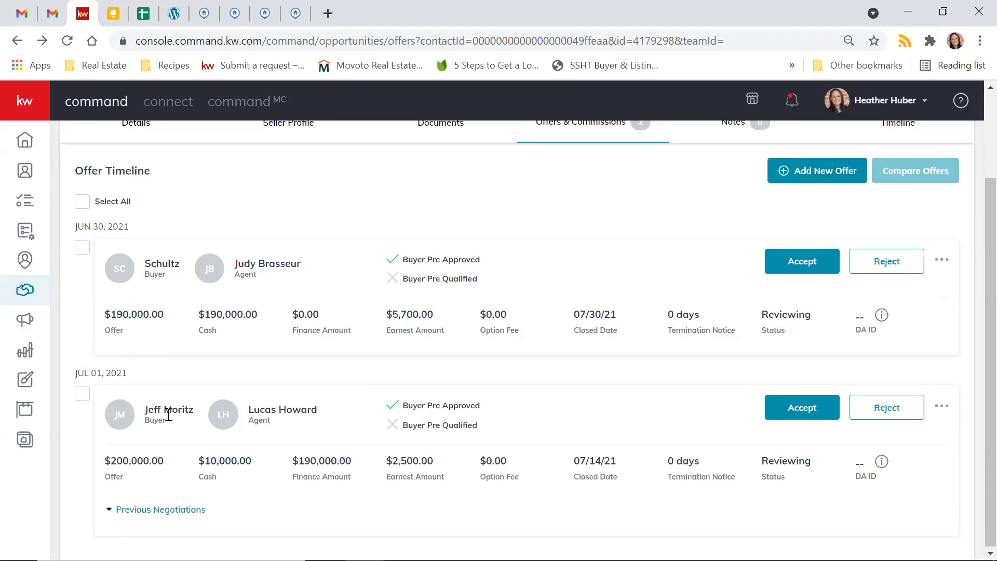
{"action": "left_click", "coordinate": [155, 510]}
{"action": "scroll", "coordinate": [155, 519], "scroll_direction": "down", "scroll_amount": 2}
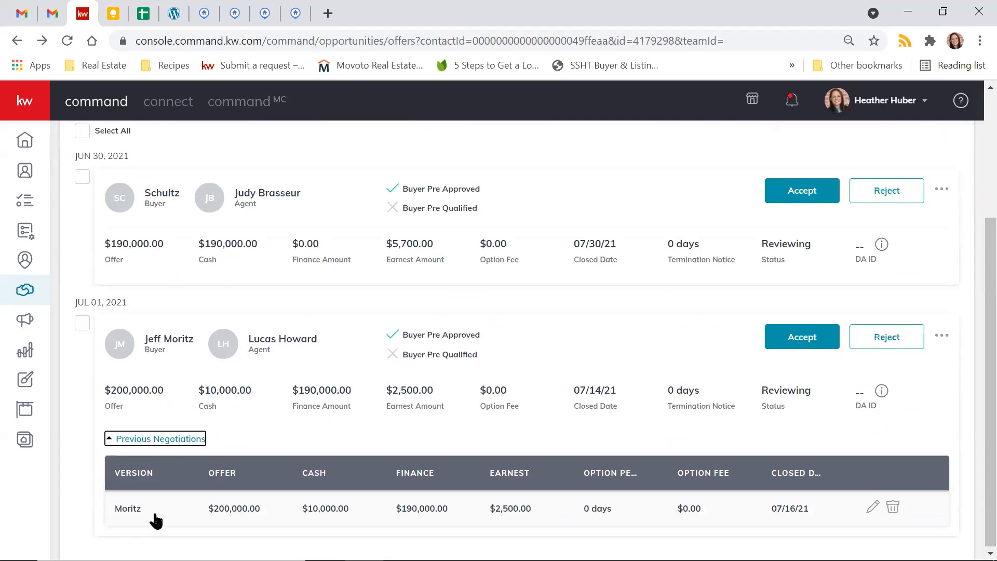
{"action": "left_click", "coordinate": [166, 444]}
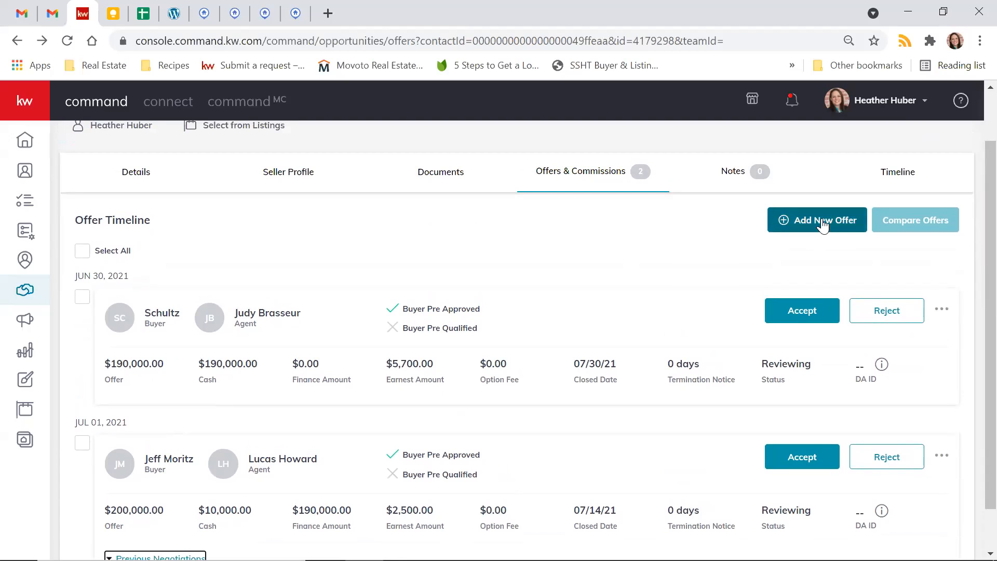
{"action": "scroll", "coordinate": [605, 255], "scroll_direction": "down", "scroll_amount": 1}
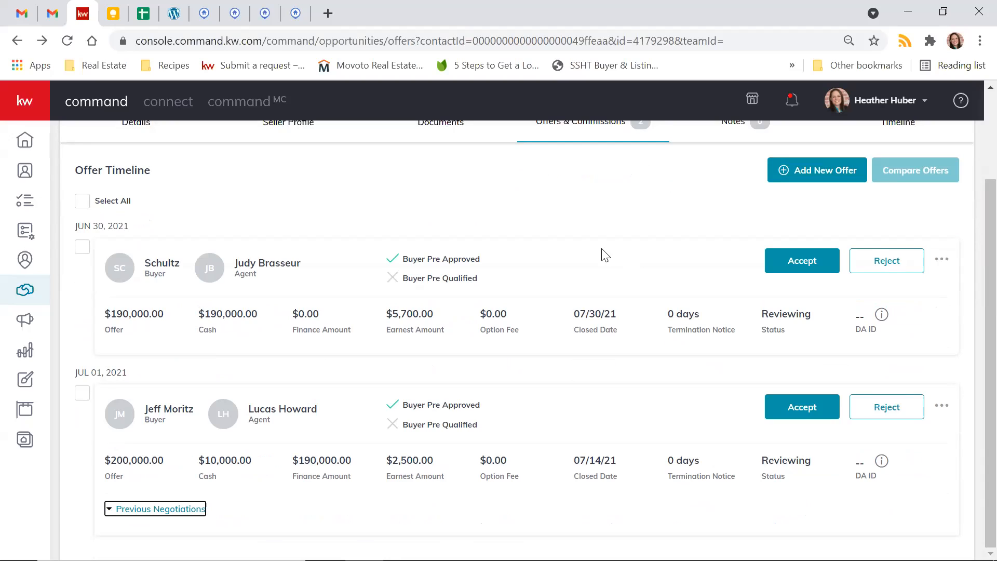
{"action": "scroll", "coordinate": [605, 255], "scroll_direction": "up", "scroll_amount": 1}
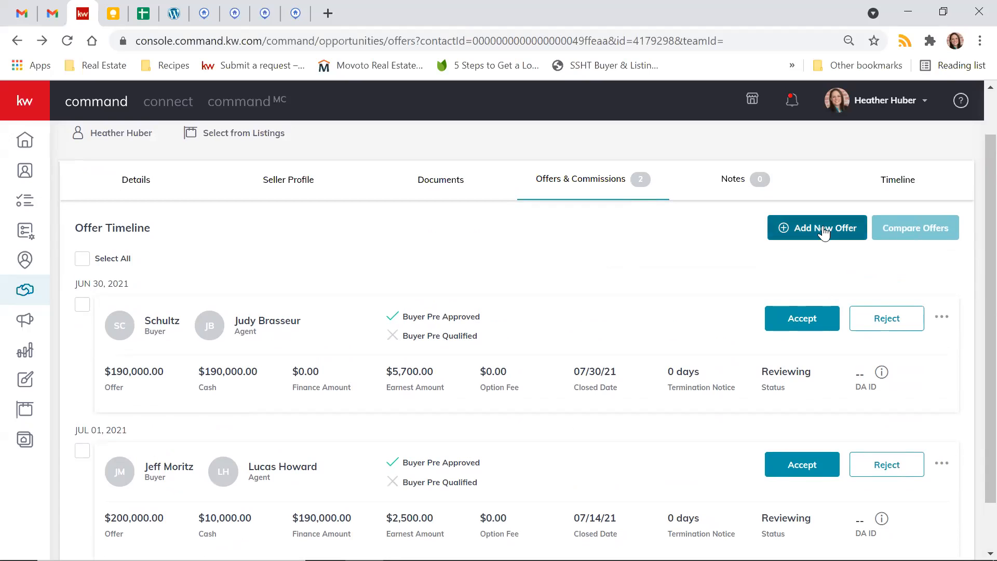
- Create another new offer version named with the buyer's surname
{"action": "left_click", "coordinate": [782, 229]}
{"action": "left_click_drag", "start_coordinate": [445, 343], "coordinate": [249, 323]}
{"action": "type", "text": "Smith"}
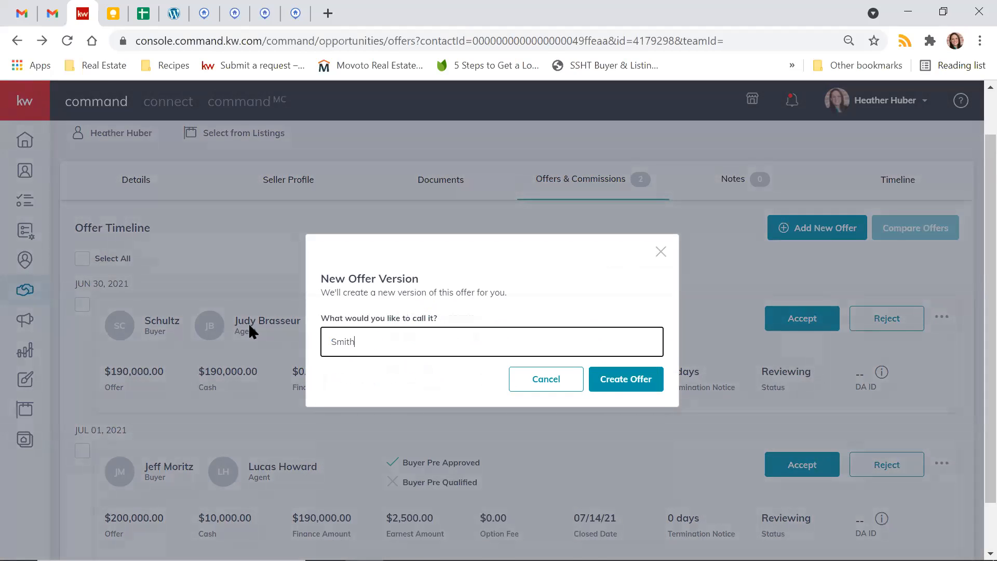
{"action": "left_click", "coordinate": [625, 384]}
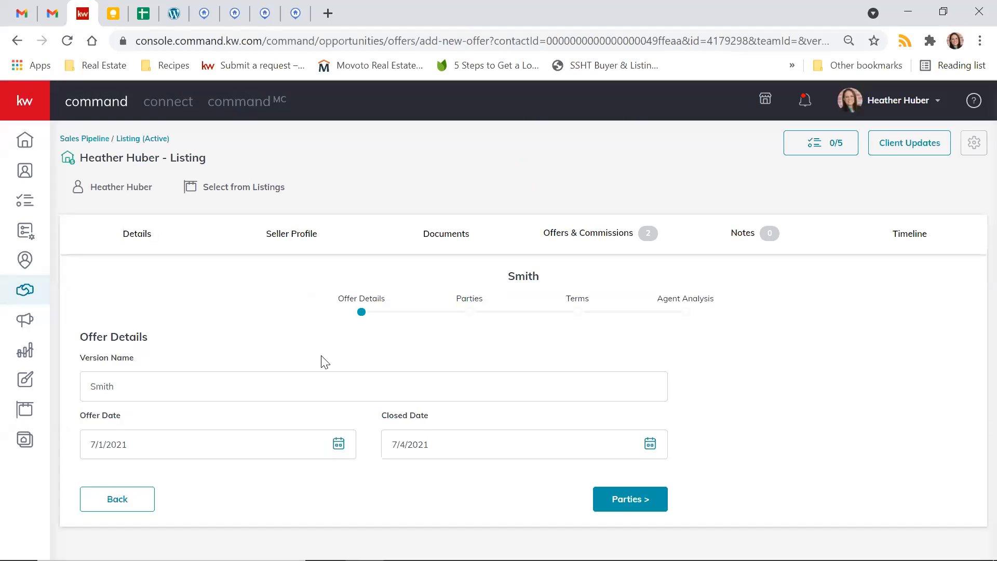
- Set the new offer's closed date to 7/7/2021 and proceed to the parties
{"action": "left_click", "coordinate": [649, 443]}
{"action": "scroll", "coordinate": [654, 446], "scroll_direction": "down", "scroll_amount": 2}
{"action": "left_click", "coordinate": [486, 435]}
{"action": "left_click", "coordinate": [630, 497]}
- Enter the buyer's surname and the placeholder "fdsafdasdfs" as the buyer's associate name, and proceed to the terms
{"action": "scroll", "coordinate": [273, 301], "scroll_direction": "down", "scroll_amount": 3}
{"action": "left_click", "coordinate": [267, 268]}
{"action": "type", "text": "Smith"}
{"action": "scroll", "coordinate": [273, 251], "scroll_direction": "down", "scroll_amount": 4}
{"action": "left_click", "coordinate": [195, 384]}
{"action": "type", "text": "fdsafdasdfs"}
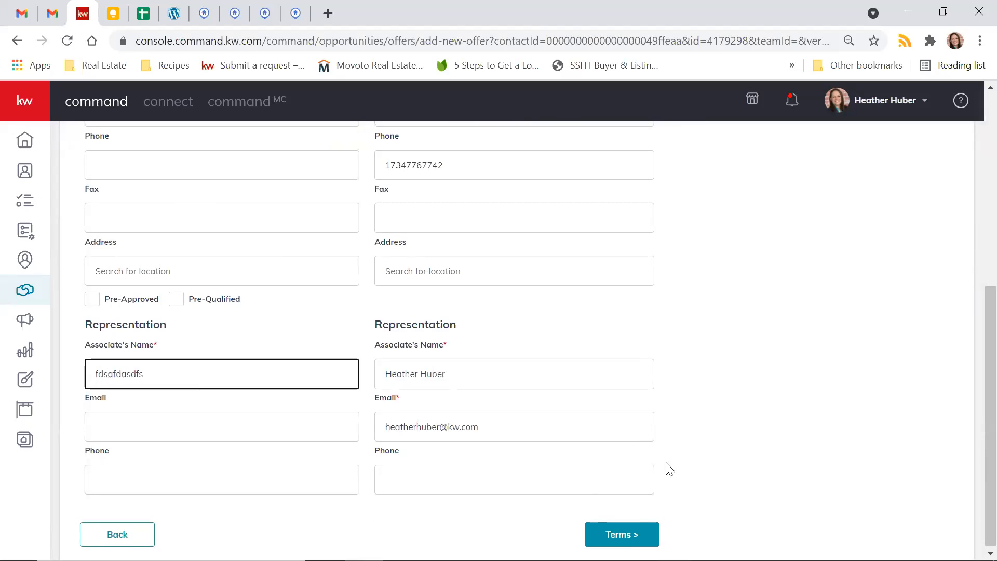
{"action": "left_click", "coordinate": [621, 534]}
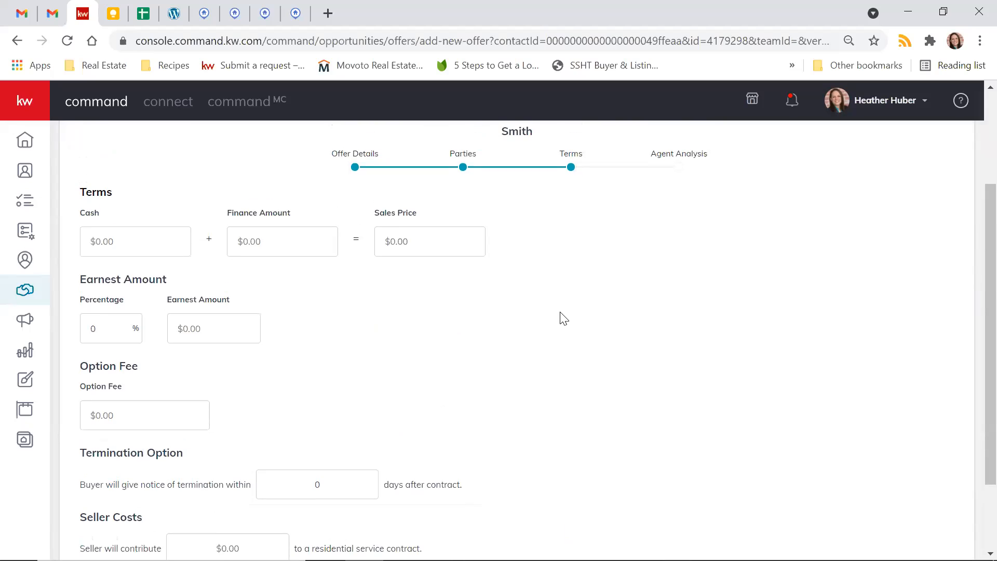
- Set the offer's cash amount to $300,000 and the earnest amount percentage to 3%
{"action": "left_click", "coordinate": [149, 247]}
{"action": "type", "text": "300000"}
{"action": "left_click", "coordinate": [602, 439]}
{"action": "scroll", "coordinate": [600, 438], "scroll_direction": "down", "scroll_amount": 3}
{"action": "left_click", "coordinate": [117, 230]}
{"action": "type", "text": "3"}
{"action": "left_click", "coordinate": [354, 318]}
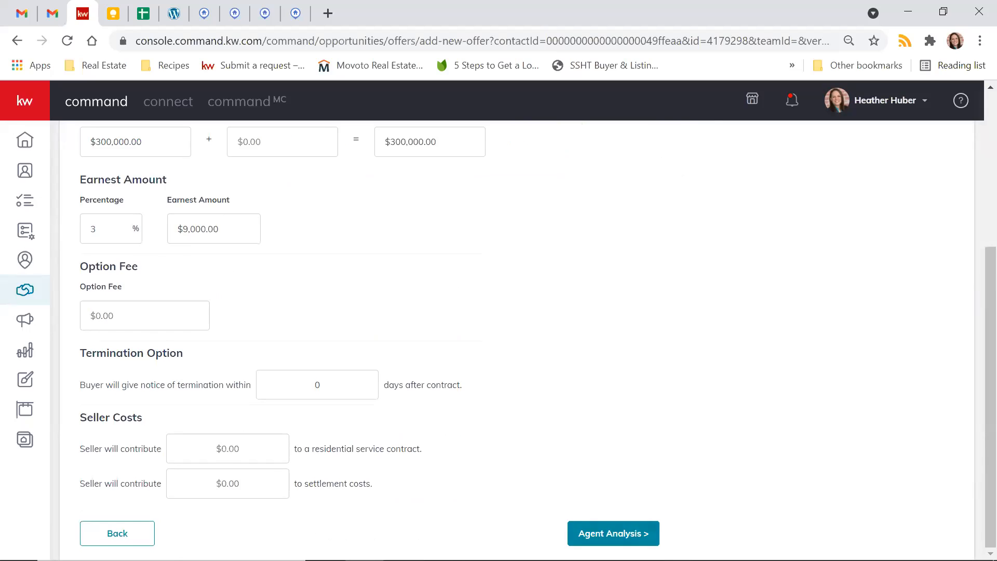
- In Agent Analysis, enter "Wow $300k!" as pros and "Are they real?" as cons, and save the offer
{"action": "left_click", "coordinate": [643, 529]}
{"action": "left_click", "coordinate": [229, 399]}
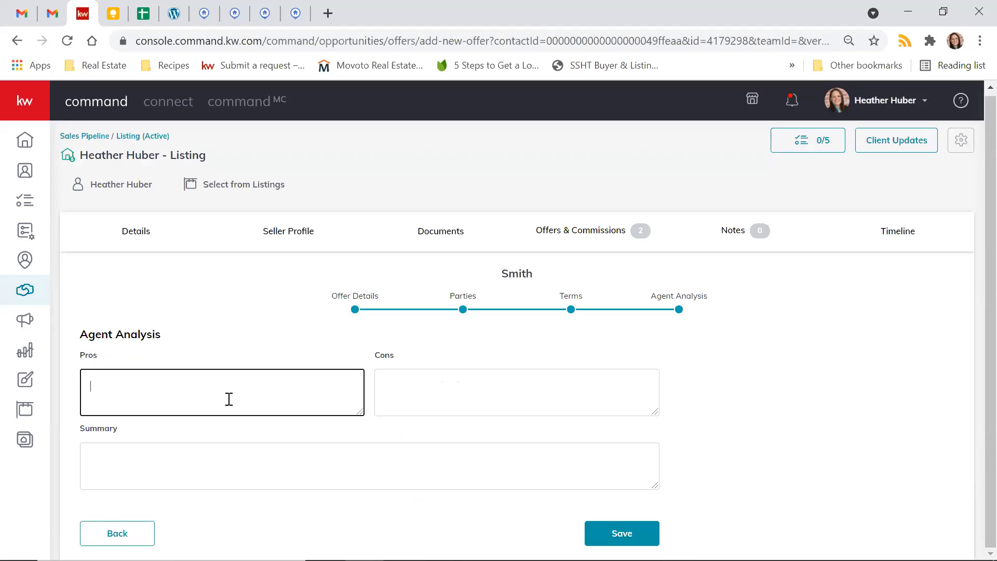
{"action": "type", "text": "Wow $300k"}
{"action": "left_click", "coordinate": [482, 401]}
{"action": "type", "text": "Are they real?"}
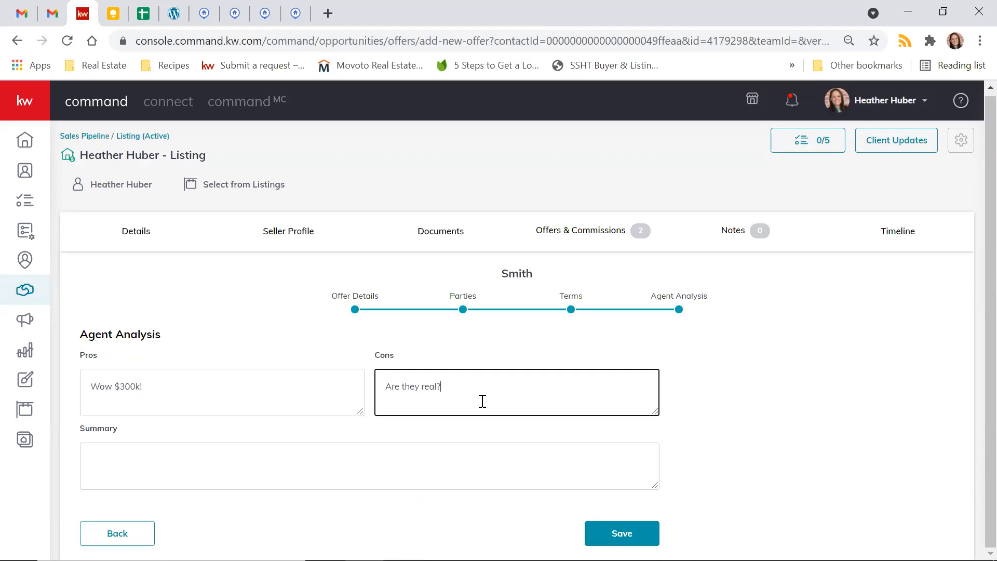
{"action": "left_click", "coordinate": [622, 529]}
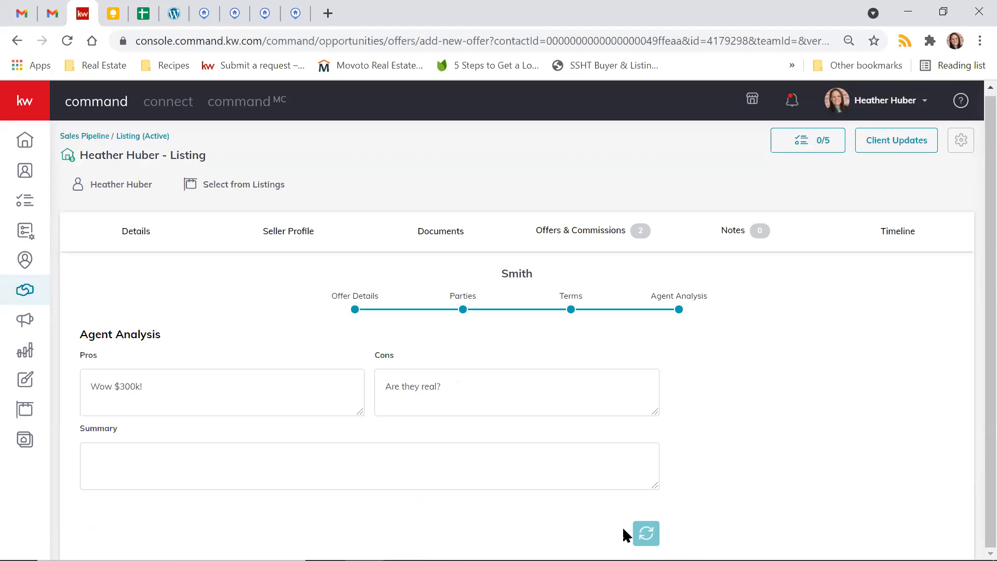
- Look over the offers in the offer timeline, checking their amounts, closed dates and buyer approval status
{"action": "scroll", "coordinate": [590, 213], "scroll_direction": "down", "scroll_amount": 2}
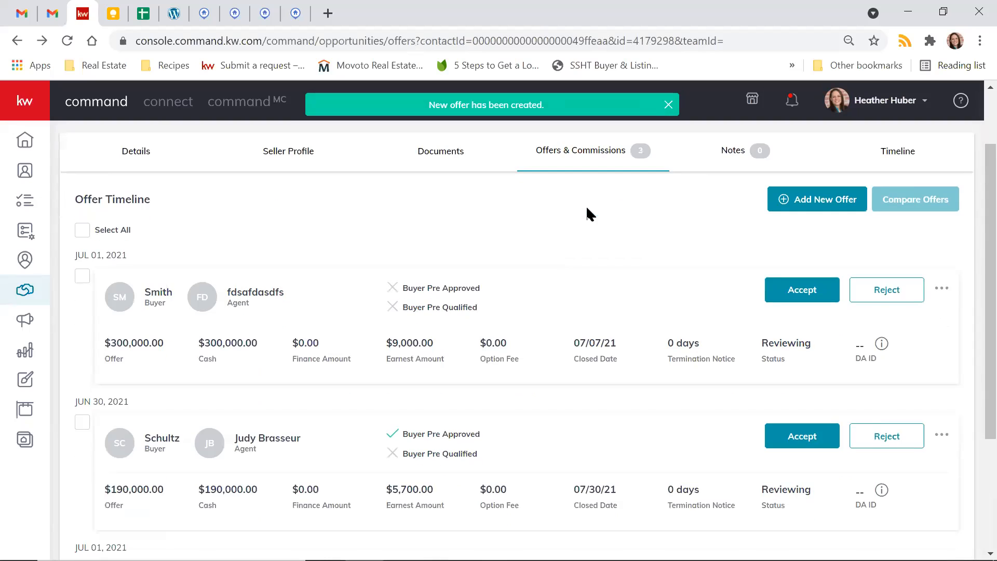
{"action": "scroll", "coordinate": [631, 256], "scroll_direction": "down", "scroll_amount": 4}
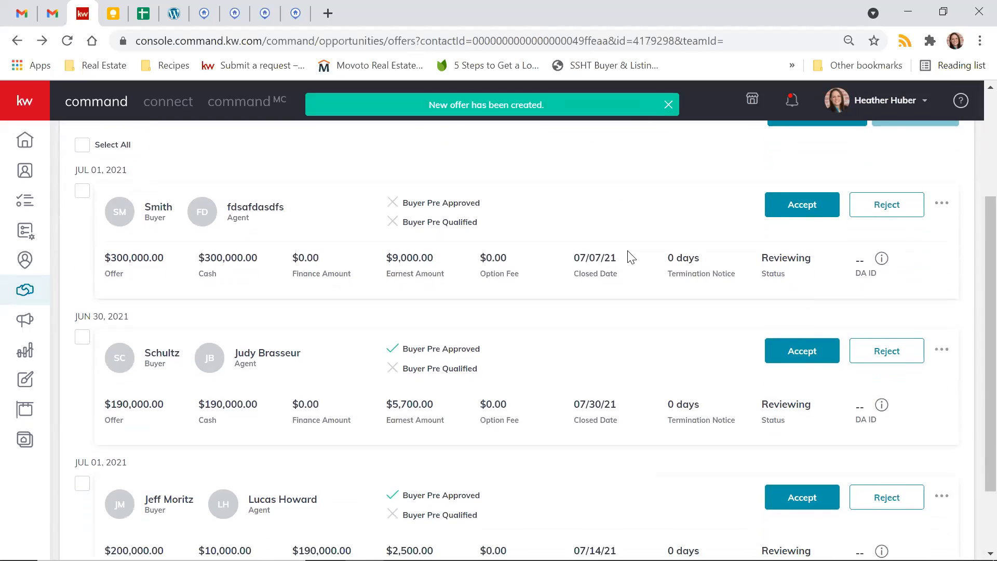
{"action": "scroll", "coordinate": [629, 257], "scroll_direction": "up", "scroll_amount": 4}
{"action": "scroll", "coordinate": [628, 257], "scroll_direction": "down", "scroll_amount": 4}
{"action": "scroll", "coordinate": [157, 423], "scroll_direction": "up", "scroll_amount": 2}
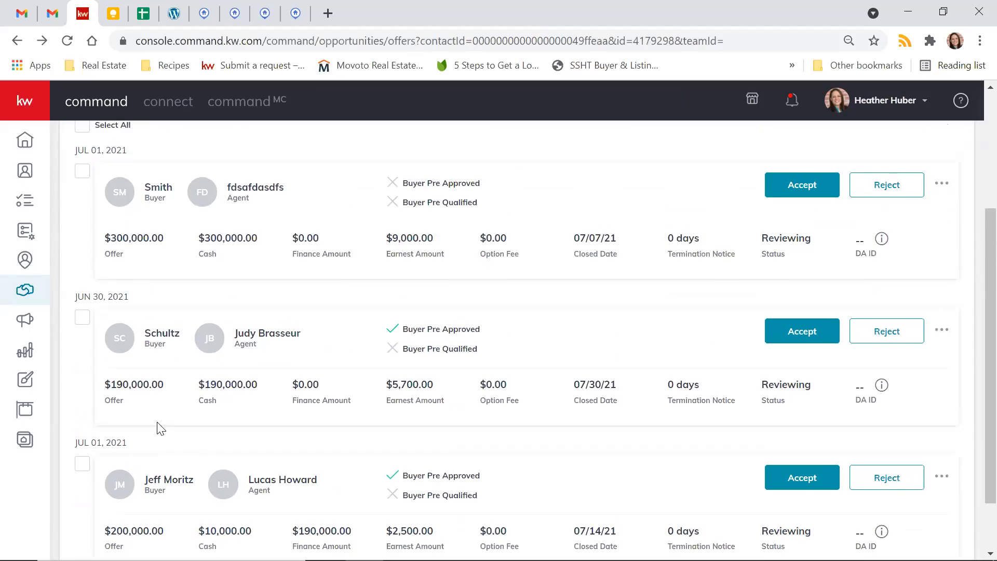
{"action": "scroll", "coordinate": [164, 353], "scroll_direction": "up", "scroll_amount": 1}
{"action": "scroll", "coordinate": [163, 349], "scroll_direction": "up", "scroll_amount": 1}
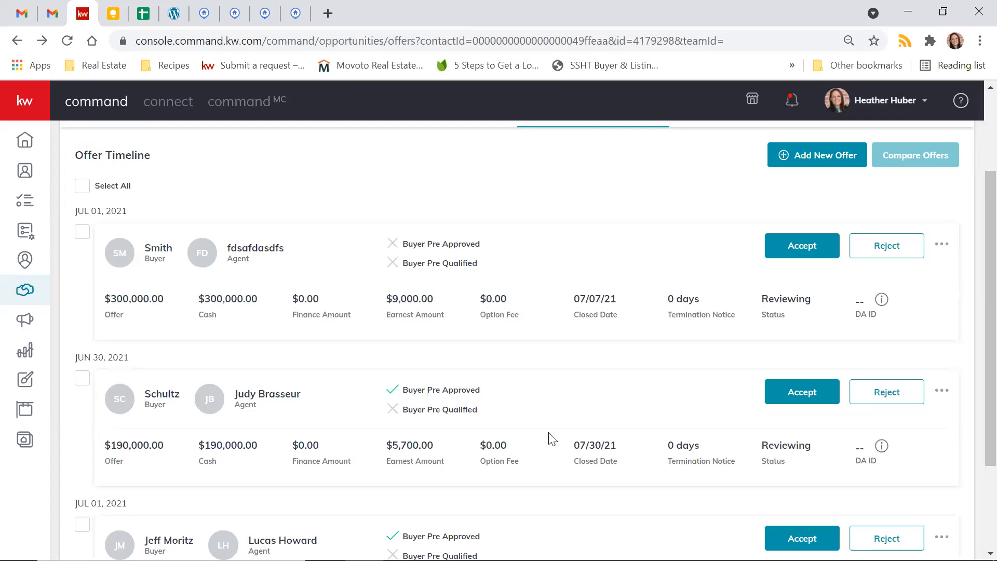
{"action": "scroll", "coordinate": [540, 382], "scroll_direction": "up", "scroll_amount": 1}
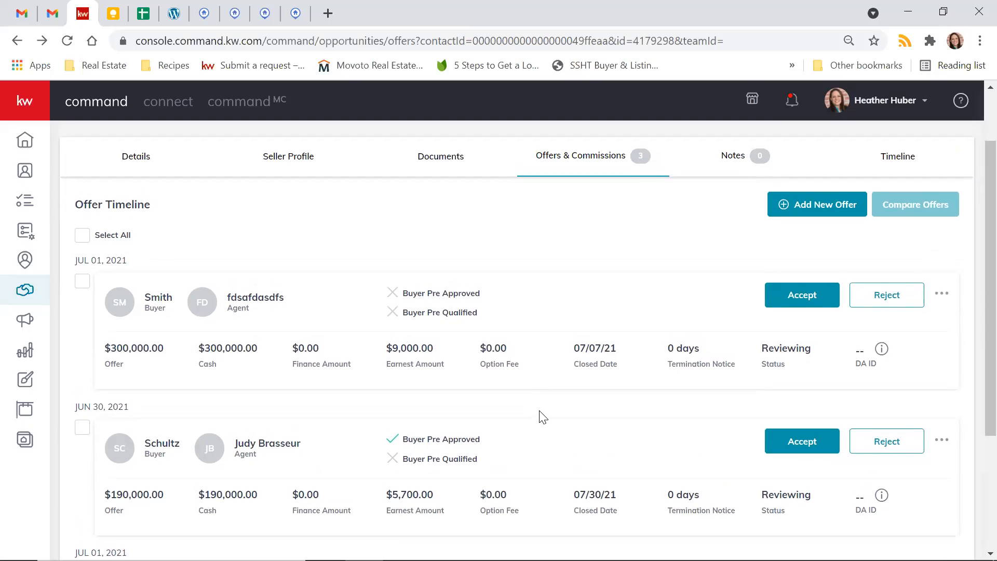
{"action": "scroll", "coordinate": [542, 417], "scroll_direction": "down", "scroll_amount": 1}
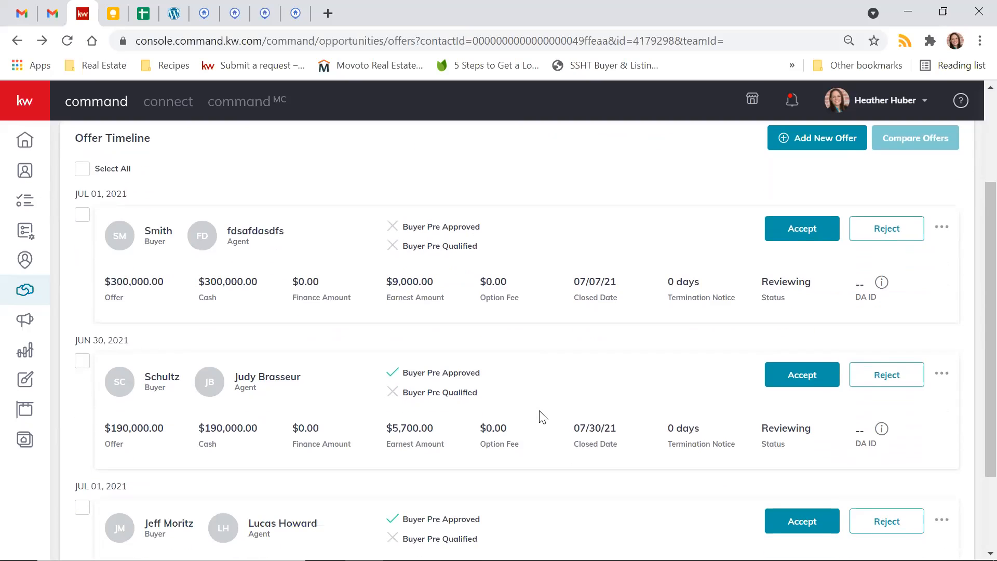
{"action": "scroll", "coordinate": [543, 416], "scroll_direction": "down", "scroll_amount": 2}
{"action": "scroll", "coordinate": [539, 414], "scroll_direction": "up", "scroll_amount": 3}
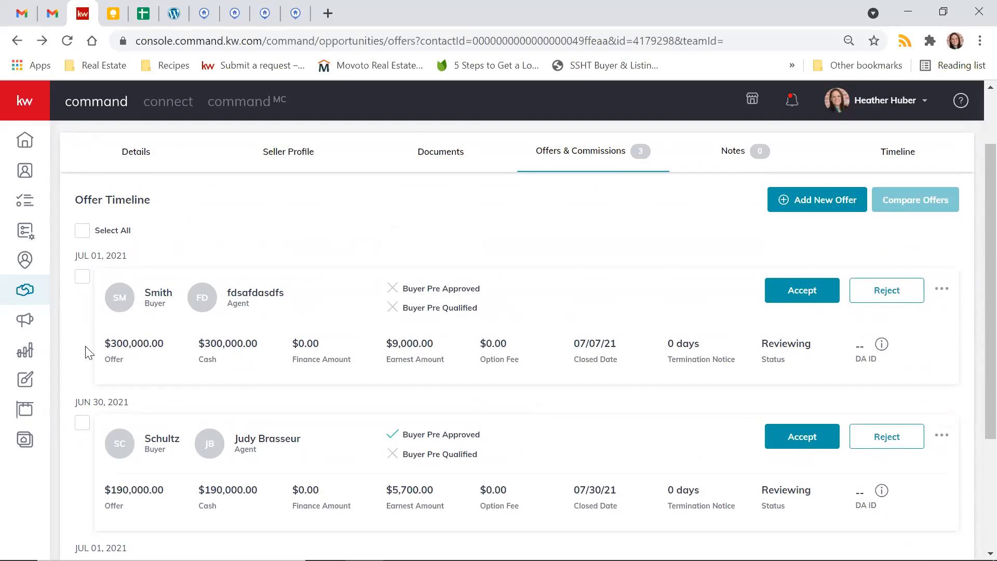
{"action": "scroll", "coordinate": [87, 371], "scroll_direction": "down", "scroll_amount": 3}
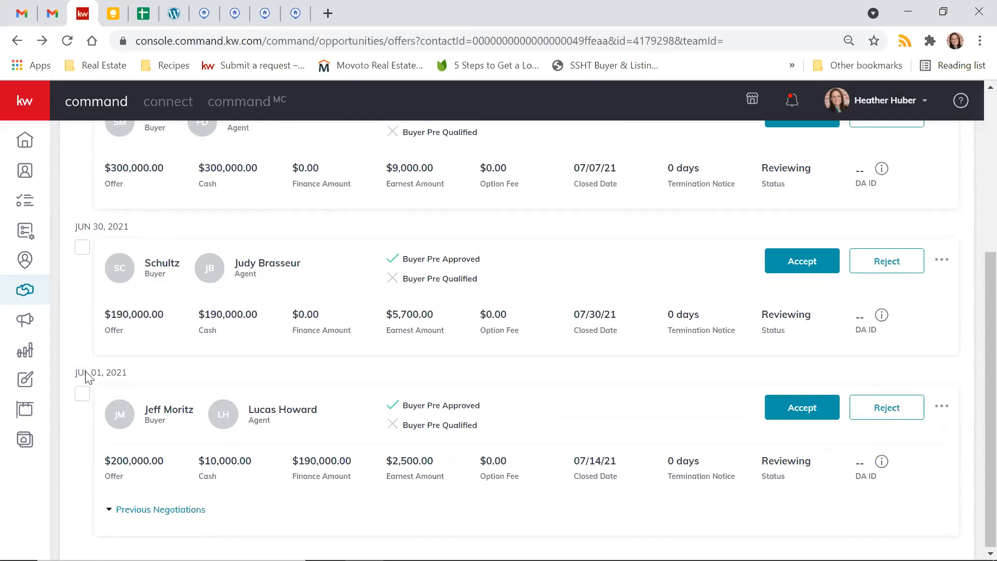
{"action": "scroll", "coordinate": [87, 376], "scroll_direction": "up", "scroll_amount": 4}
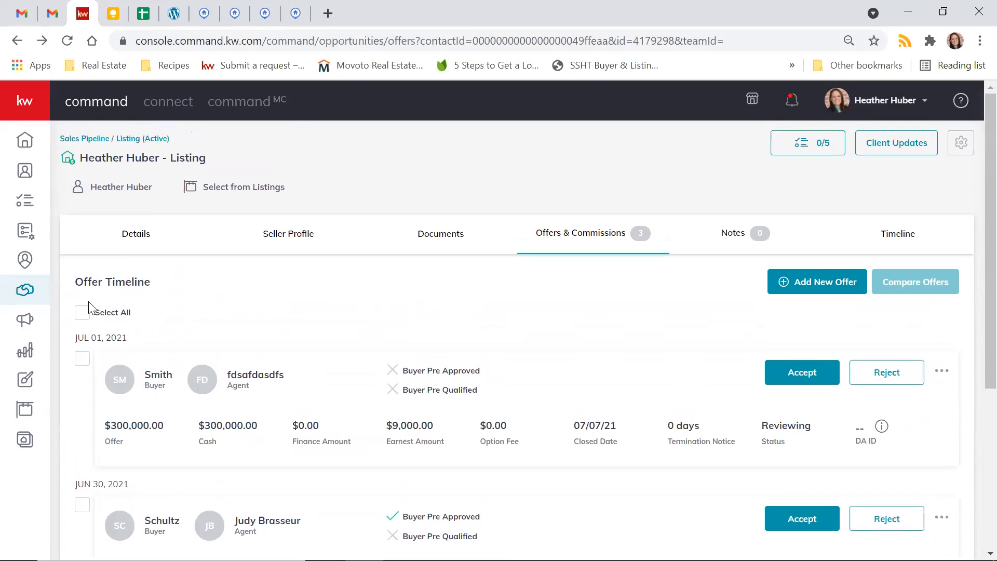
- Select all offers in the timeline and open their side-by-side comparison
{"action": "left_click", "coordinate": [82, 313]}
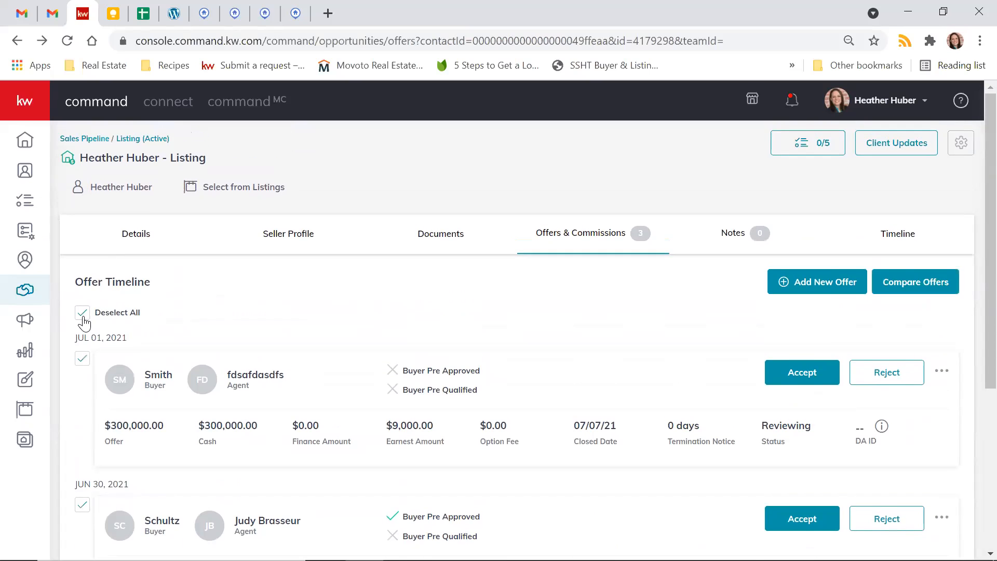
{"action": "scroll", "coordinate": [286, 301], "scroll_direction": "down", "scroll_amount": 2}
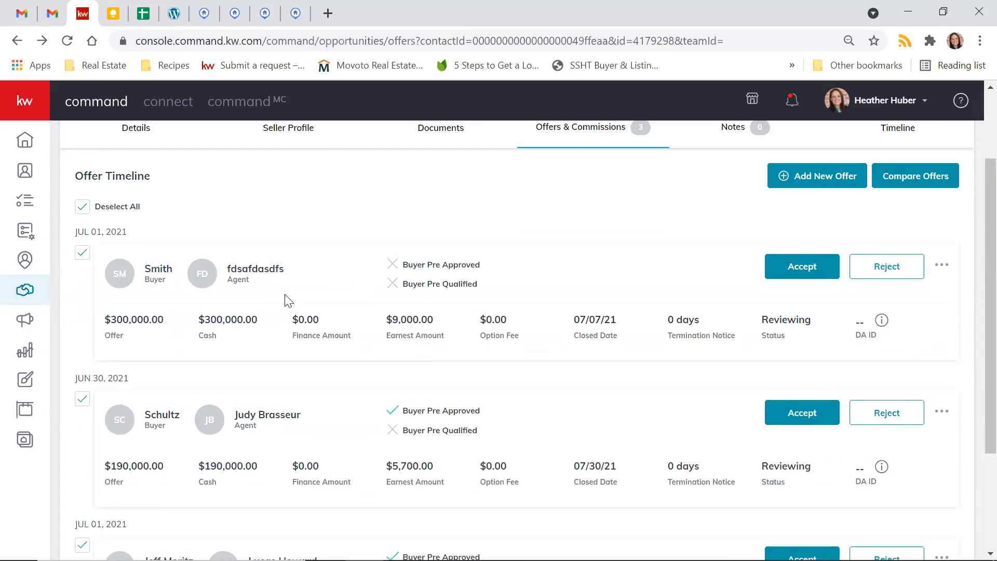
{"action": "scroll", "coordinate": [286, 300], "scroll_direction": "down", "scroll_amount": 1}
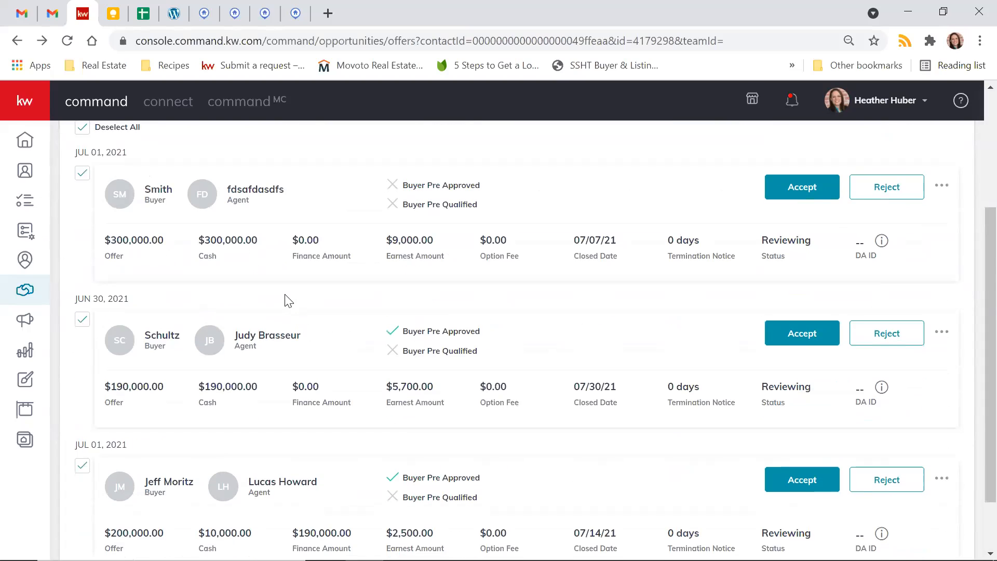
{"action": "left_click", "coordinate": [81, 325]}
{"action": "left_click", "coordinate": [81, 325]}
{"action": "scroll", "coordinate": [81, 327], "scroll_direction": "down", "scroll_amount": 1}
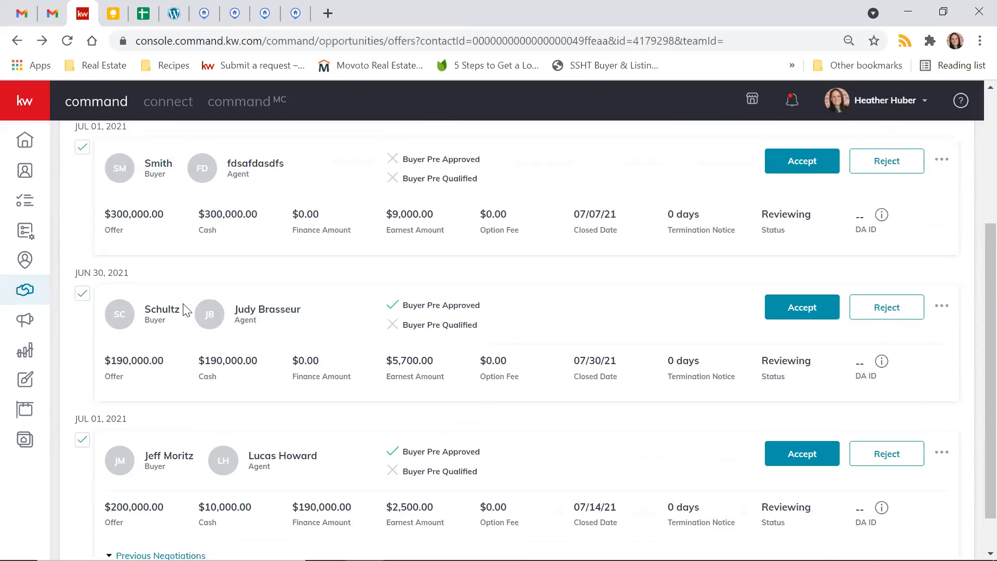
{"action": "scroll", "coordinate": [185, 311], "scroll_direction": "up", "scroll_amount": 4}
{"action": "scroll", "coordinate": [185, 311], "scroll_direction": "down", "scroll_amount": 4}
{"action": "scroll", "coordinate": [186, 311], "scroll_direction": "up", "scroll_amount": 4}
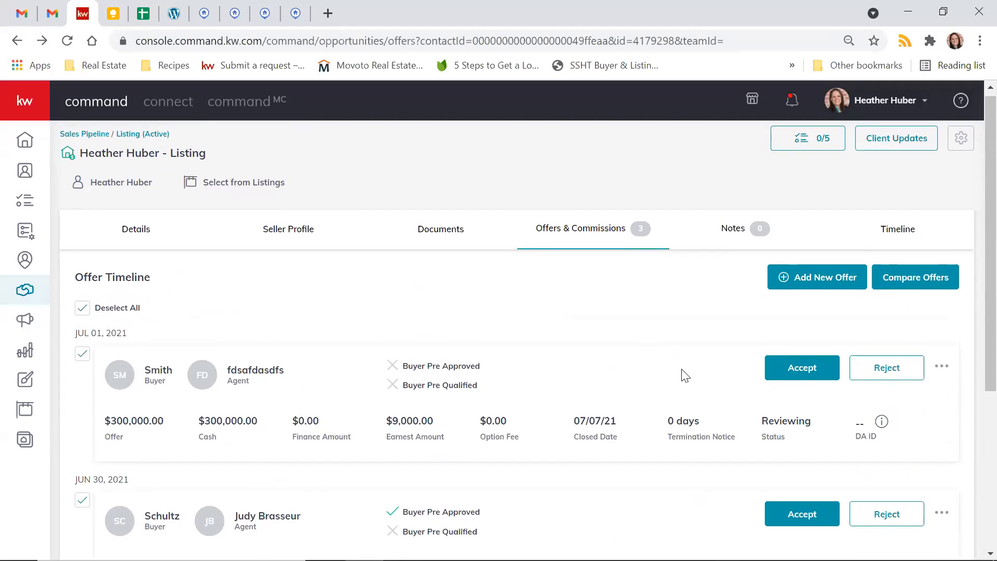
{"action": "left_click", "coordinate": [929, 288]}
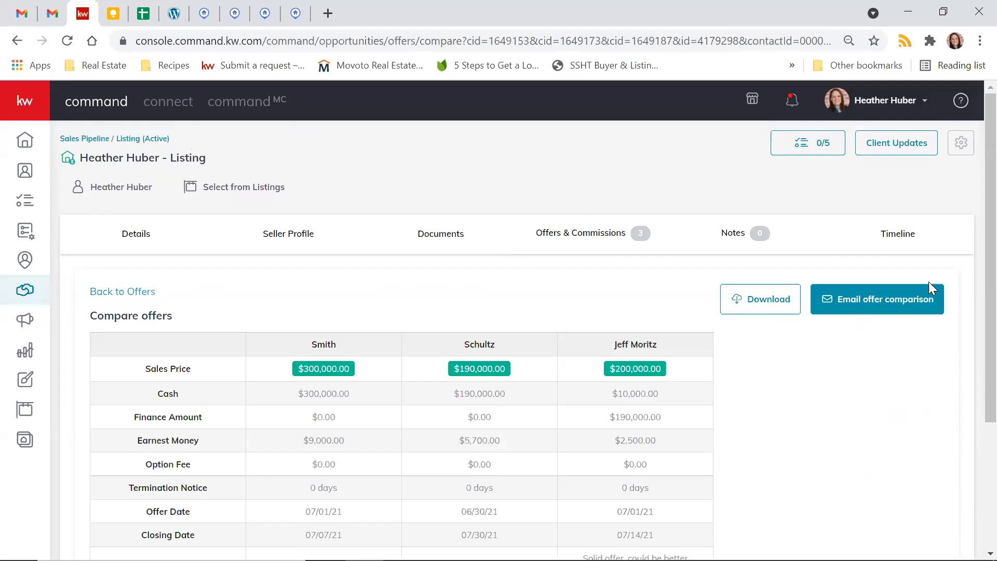
- Examine the offer comparison's prices, terms, dates, summaries, pros, cons and buyer approval rows
{"action": "scroll", "coordinate": [610, 294], "scroll_direction": "down", "scroll_amount": 2}
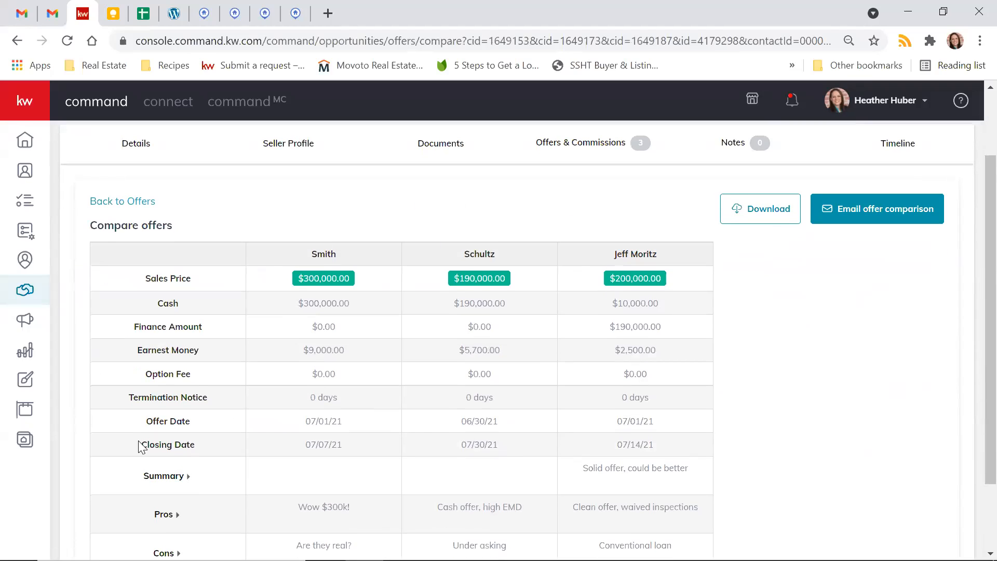
{"action": "scroll", "coordinate": [362, 447], "scroll_direction": "down", "scroll_amount": 1}
{"action": "scroll", "coordinate": [361, 448], "scroll_direction": "down", "scroll_amount": 1}
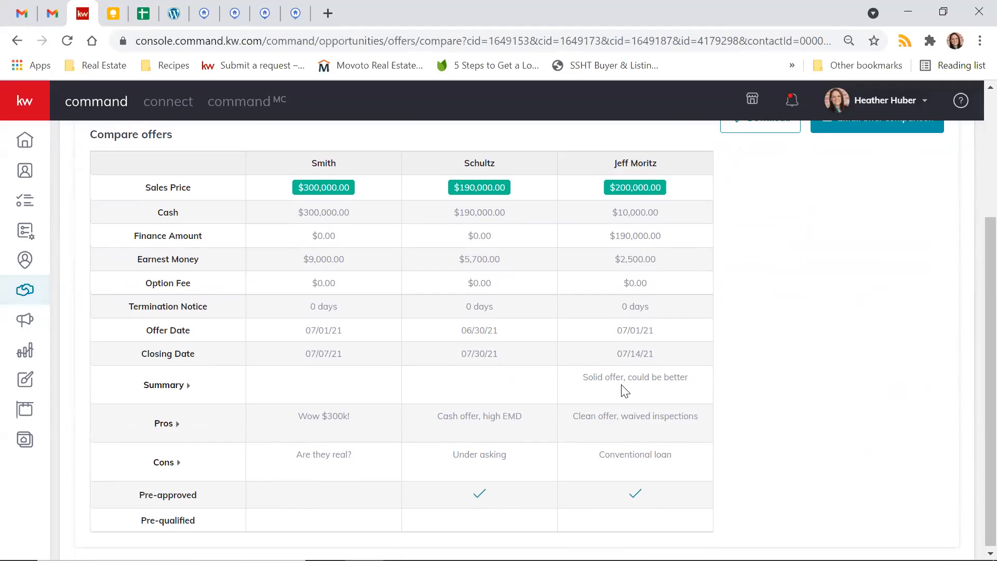
{"action": "scroll", "coordinate": [363, 404], "scroll_direction": "up", "scroll_amount": 2}
{"action": "scroll", "coordinate": [357, 406], "scroll_direction": "up", "scroll_amount": 1}
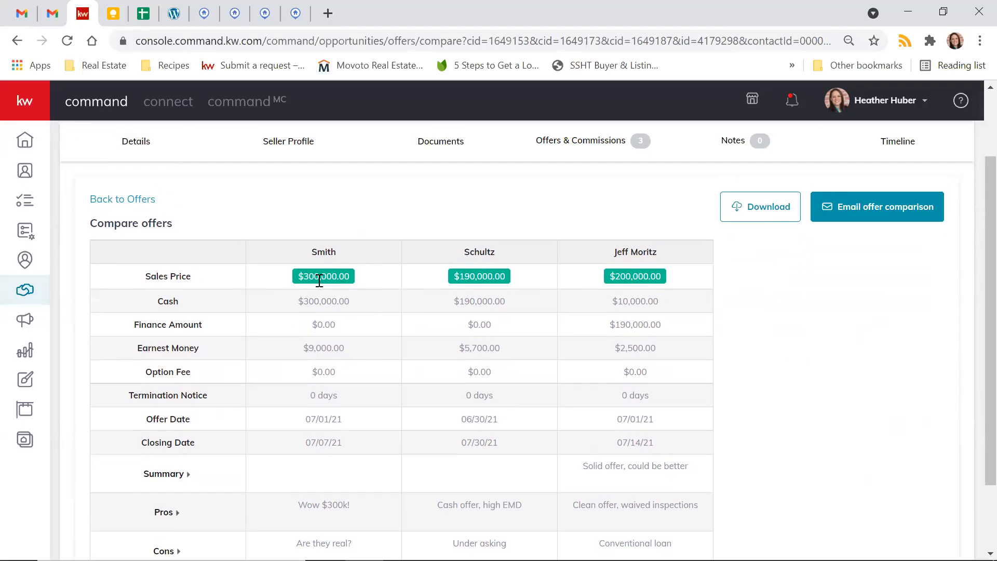
{"action": "scroll", "coordinate": [889, 408], "scroll_direction": "down", "scroll_amount": 3}
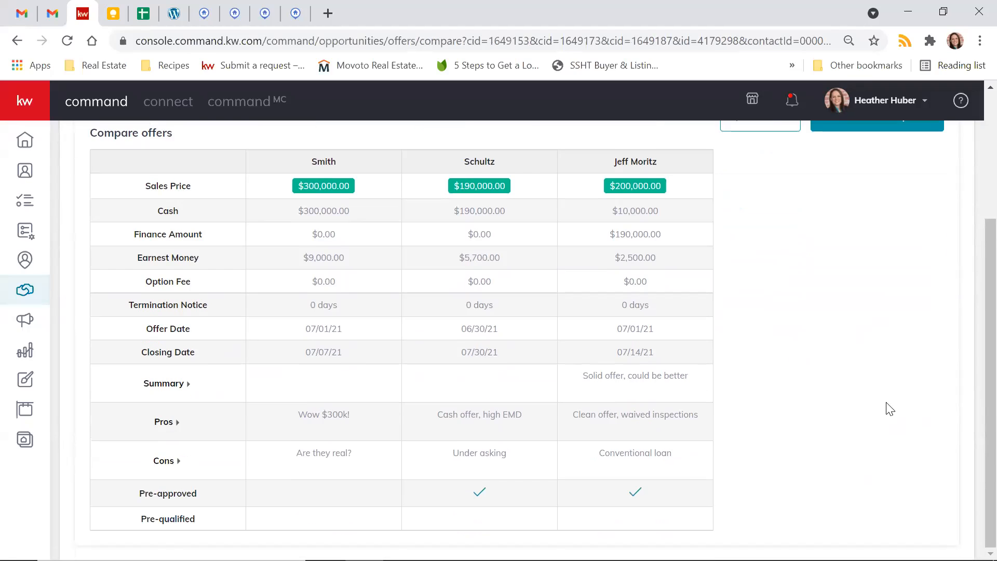
- Start an email of the offer comparison and add "So happy for you!" to the end of its message
{"action": "scroll", "coordinate": [889, 409], "scroll_direction": "up", "scroll_amount": 5}
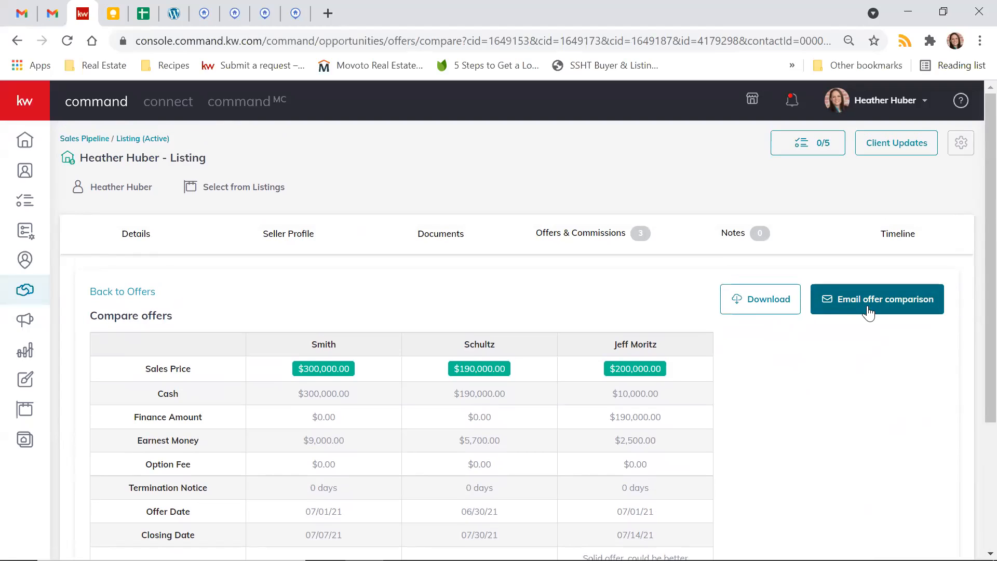
{"action": "left_click", "coordinate": [869, 312]}
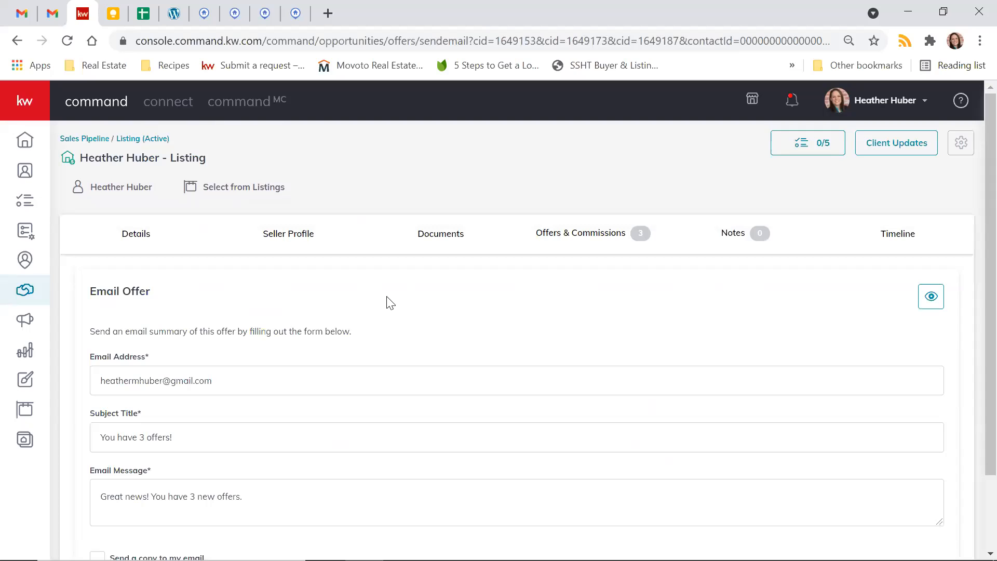
{"action": "scroll", "coordinate": [387, 300], "scroll_direction": "down", "scroll_amount": 1}
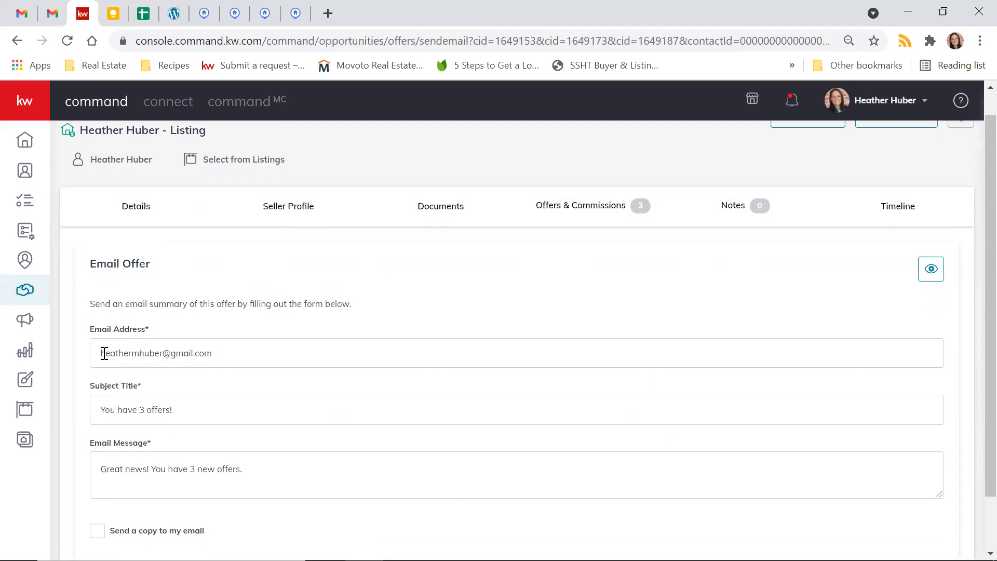
{"action": "left_click", "coordinate": [103, 353]}
{"action": "left_click", "coordinate": [270, 305]}
{"action": "scroll", "coordinate": [270, 305], "scroll_direction": "down", "scroll_amount": 2}
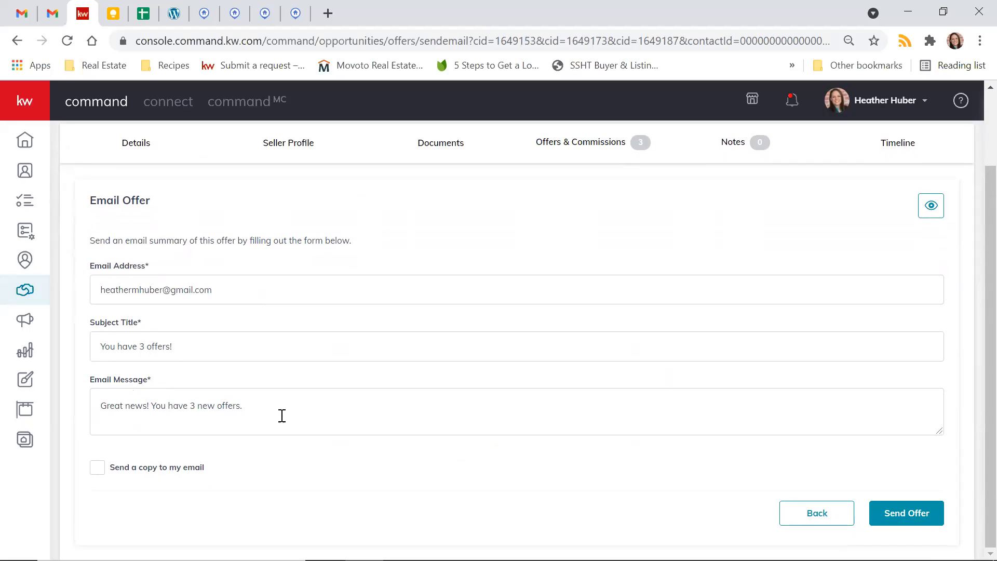
{"action": "left_click", "coordinate": [305, 418]}
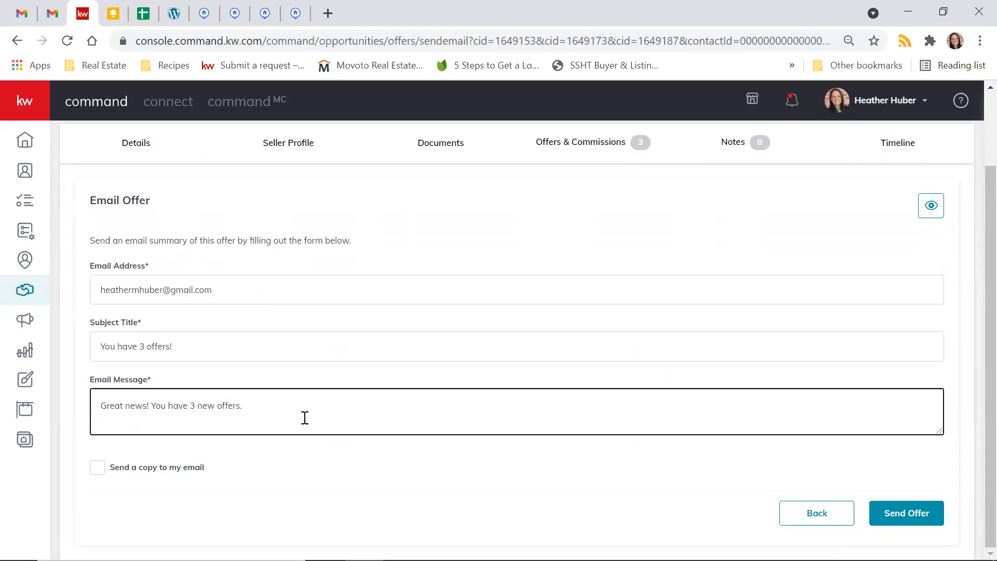
{"action": "type", "text": "So happy for you1"}
{"action": "key", "text": "BackSpace"}
{"action": "type", "text": "!"}
- Preview the offer email and examine its greeting, message, offer details, pros and cons, and signature
{"action": "left_click", "coordinate": [928, 208]}
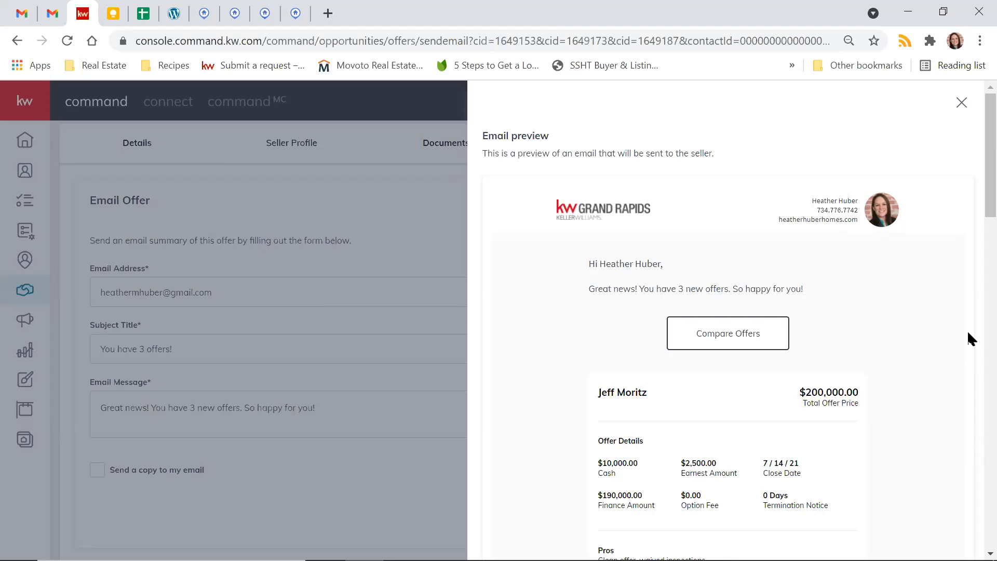
{"action": "scroll", "coordinate": [967, 329], "scroll_direction": "down", "scroll_amount": 2}
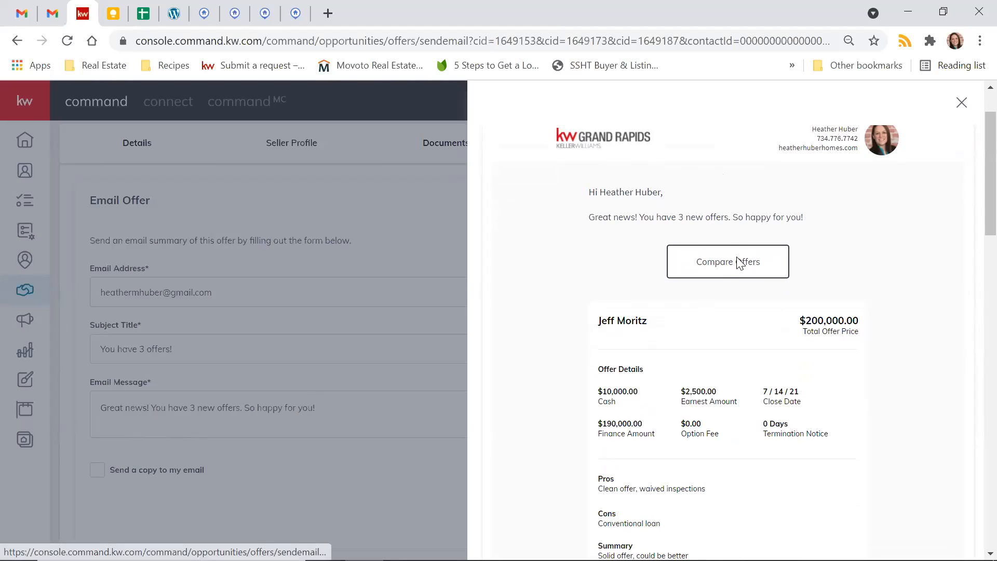
{"action": "scroll", "coordinate": [636, 332], "scroll_direction": "down", "scroll_amount": 1}
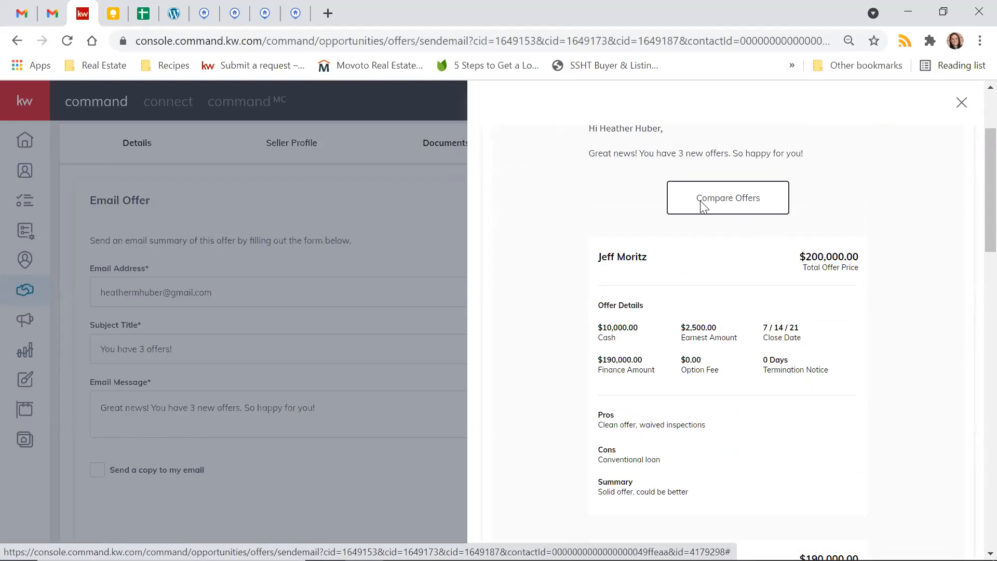
{"action": "scroll", "coordinate": [702, 205], "scroll_direction": "down", "scroll_amount": 4}
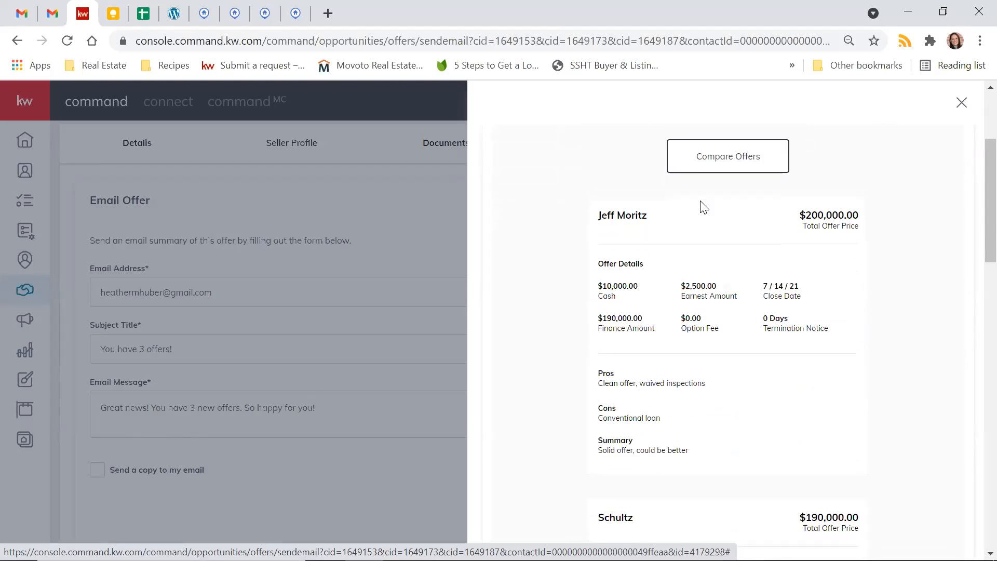
{"action": "scroll", "coordinate": [683, 355], "scroll_direction": "down", "scroll_amount": 9}
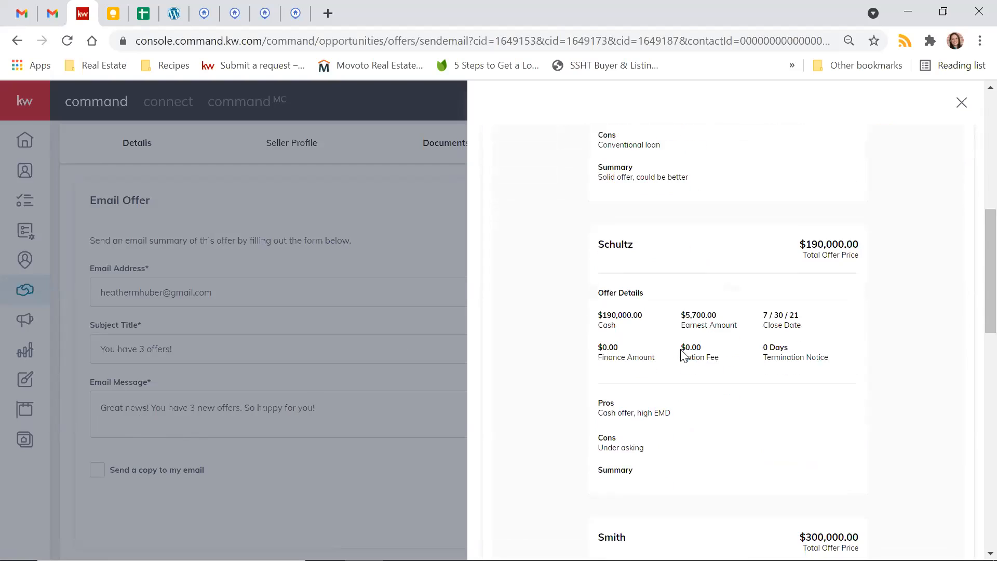
{"action": "scroll", "coordinate": [683, 355], "scroll_direction": "down", "scroll_amount": 3}
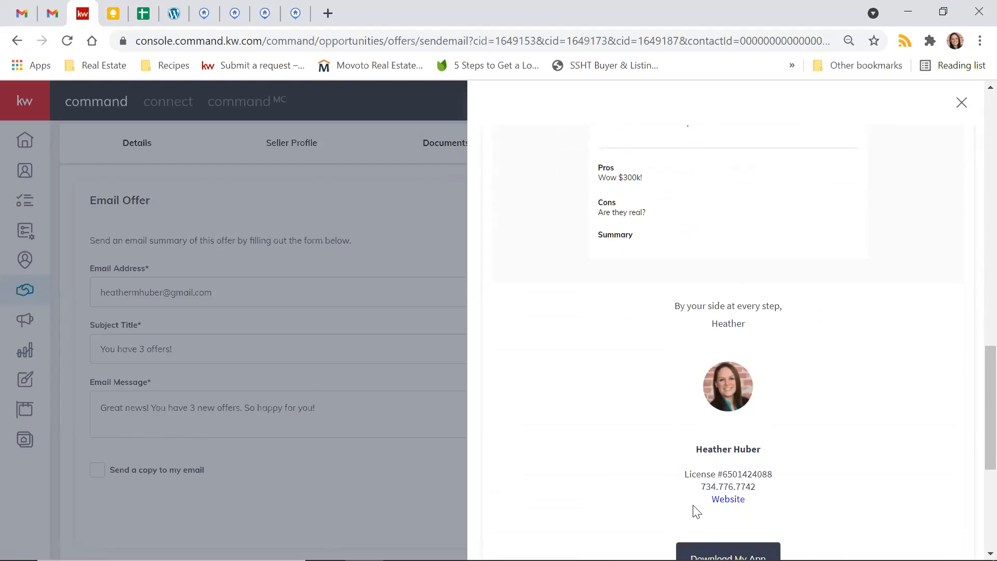
{"action": "scroll", "coordinate": [675, 487], "scroll_direction": "down", "scroll_amount": 4}
{"action": "scroll", "coordinate": [675, 487], "scroll_direction": "down", "scroll_amount": 1}
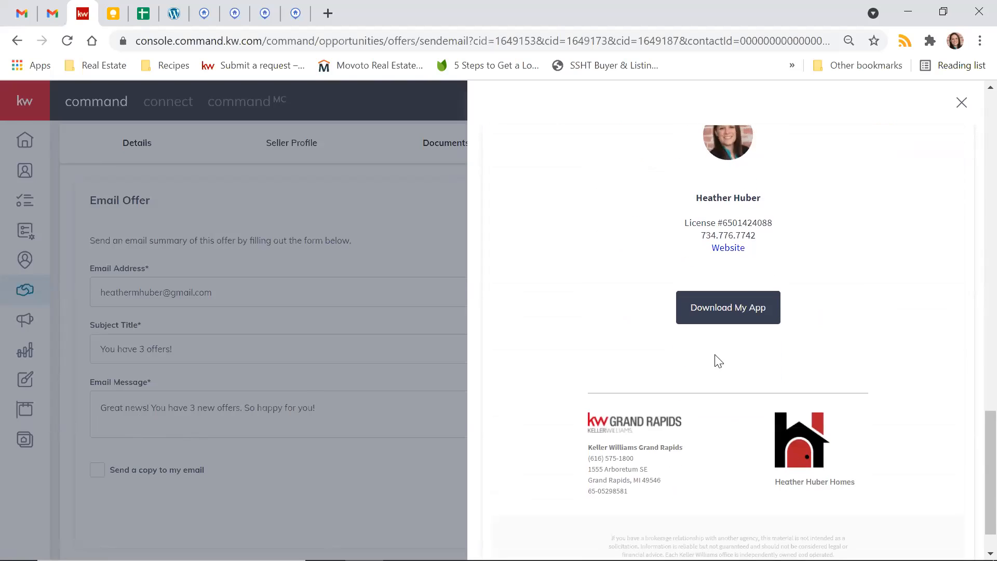
{"action": "scroll", "coordinate": [699, 463], "scroll_direction": "up", "scroll_amount": 10}
{"action": "scroll", "coordinate": [699, 463], "scroll_direction": "up", "scroll_amount": 10}
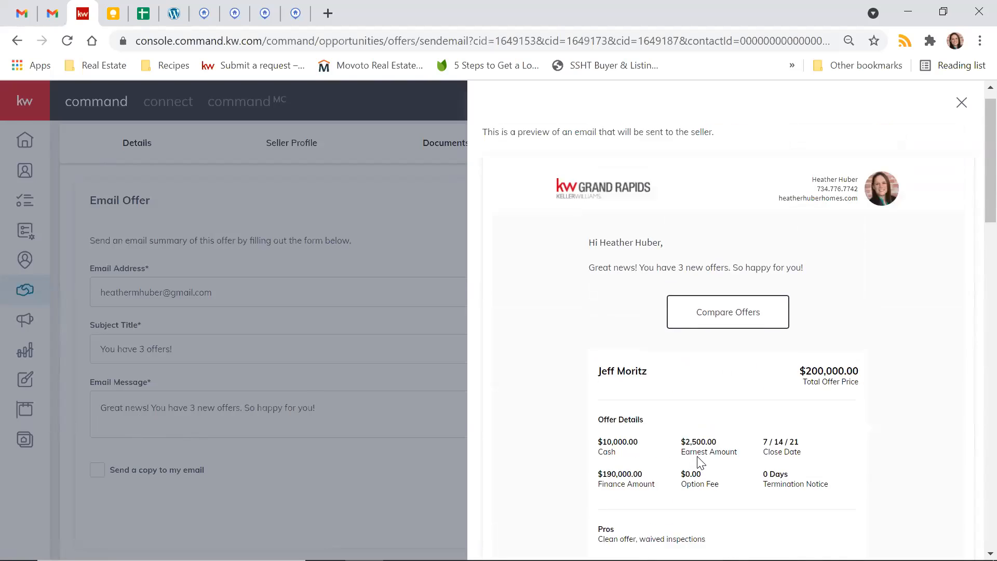
- Close the preview, choose to send a copy to your own email, and send the offer email
{"action": "left_click", "coordinate": [961, 102]}
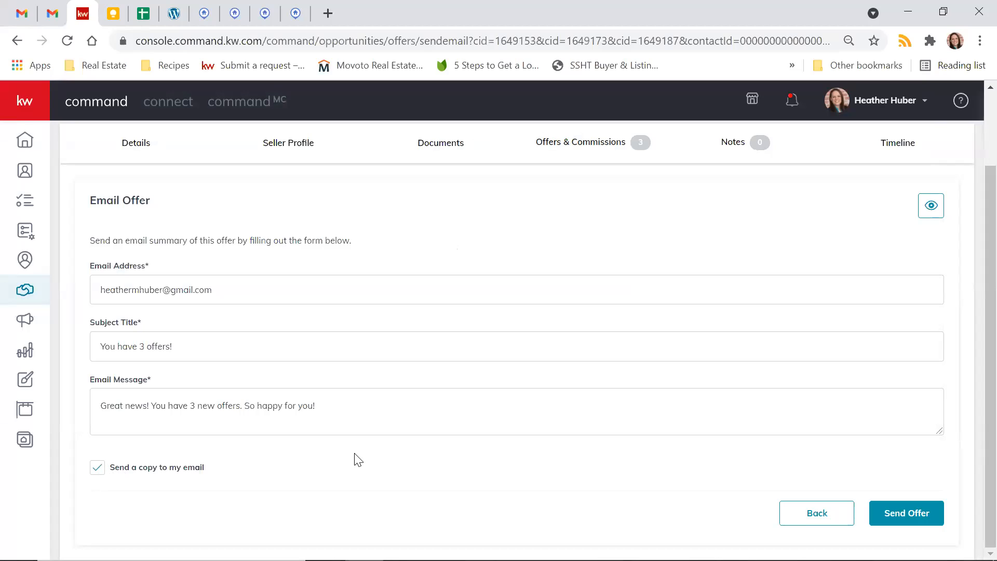
{"action": "left_click", "coordinate": [904, 523]}
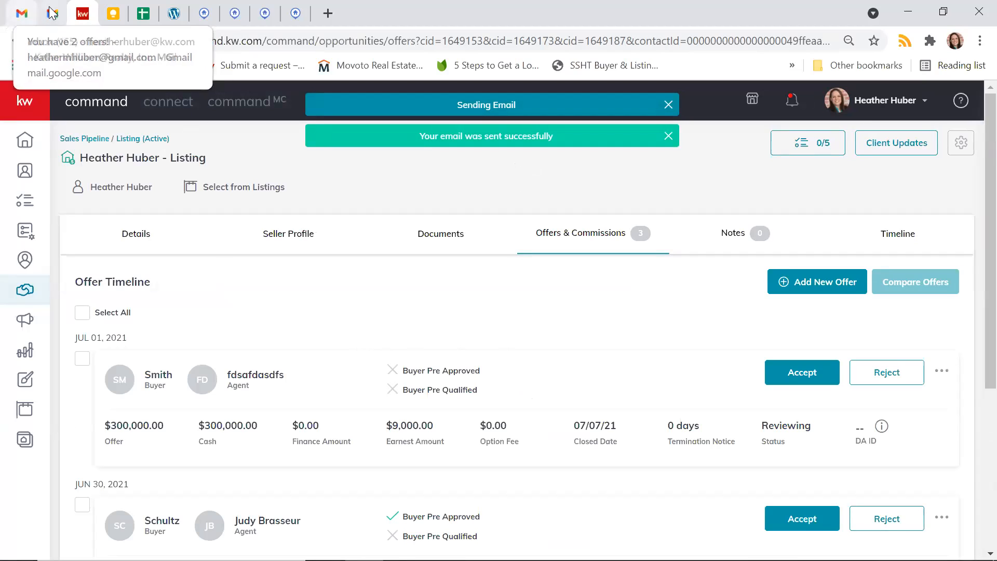
- Switch to Gmail, look for the "You have 3 offers!" message in the inbox categories, and open it
{"action": "left_click", "coordinate": [21, 13]}
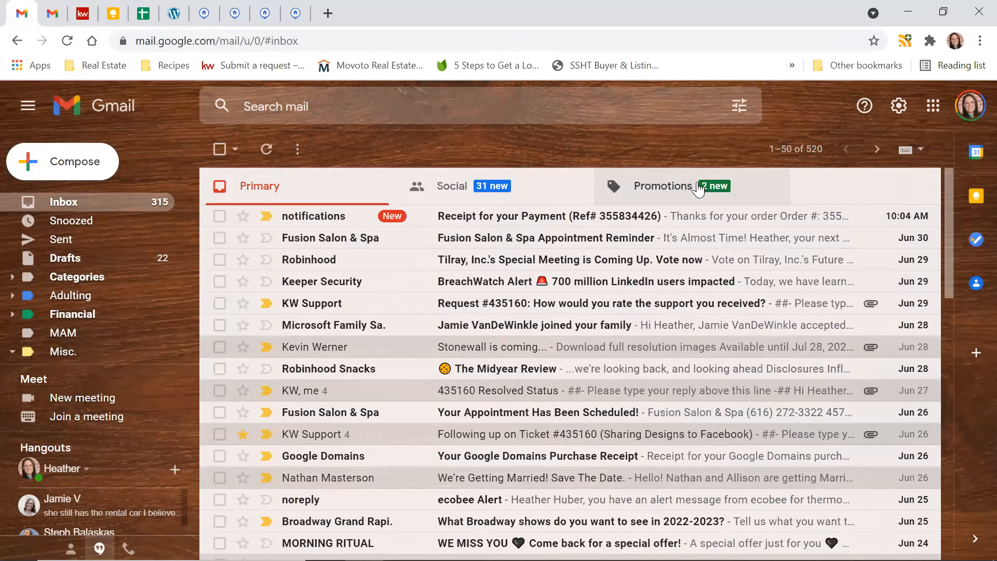
{"action": "left_click", "coordinate": [675, 191]}
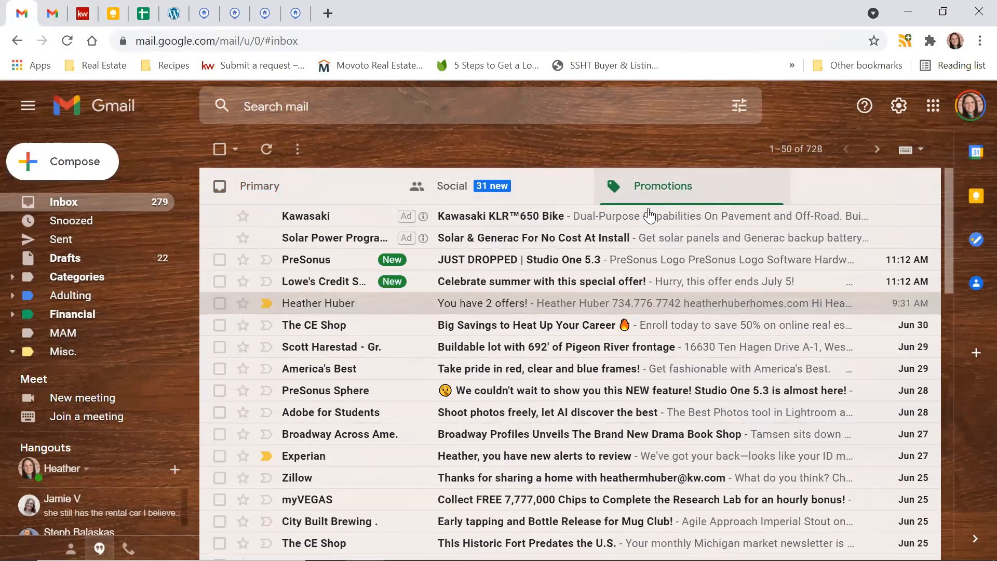
{"action": "left_click", "coordinate": [262, 186]}
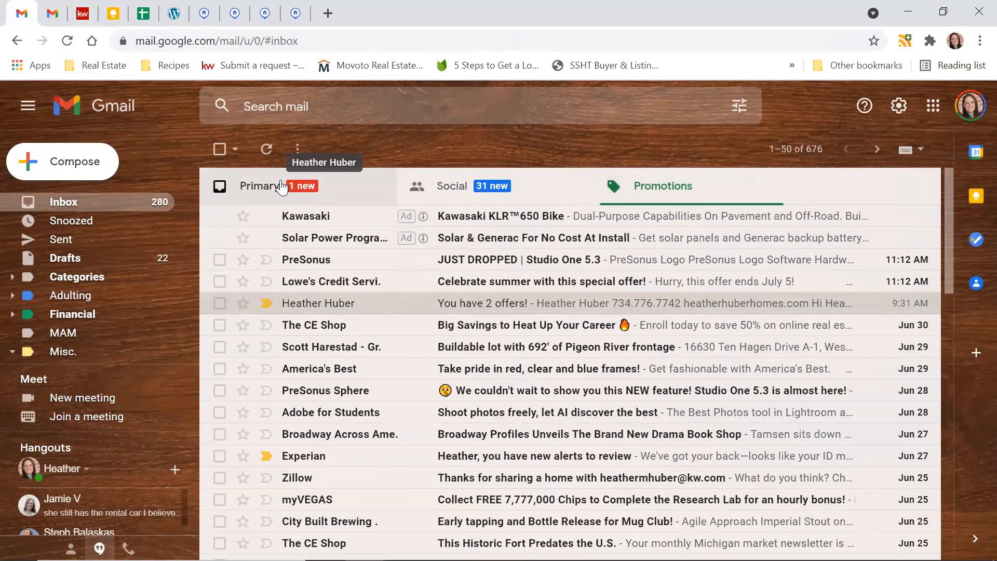
{"action": "left_click", "coordinate": [670, 188]}
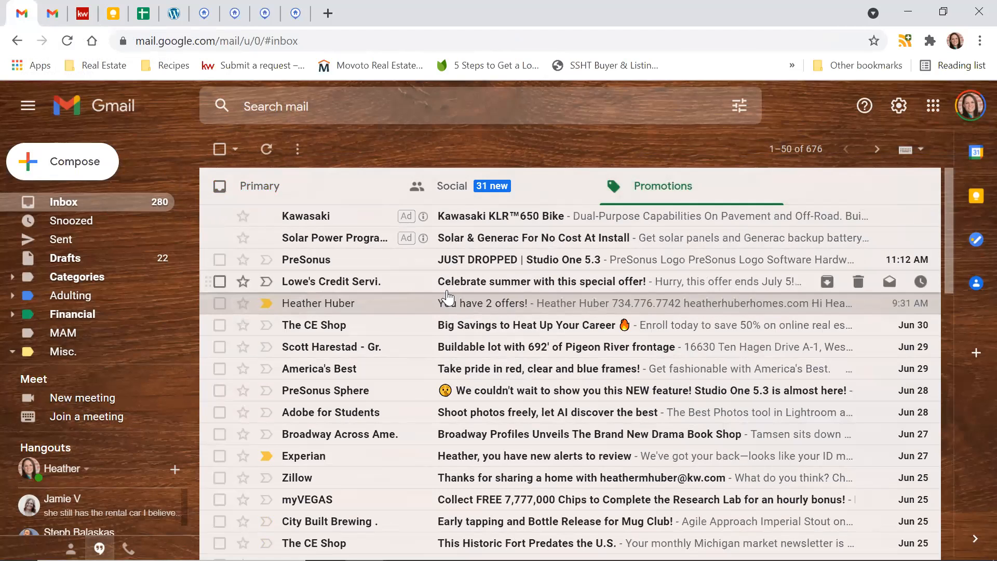
{"action": "left_click", "coordinate": [356, 199]}
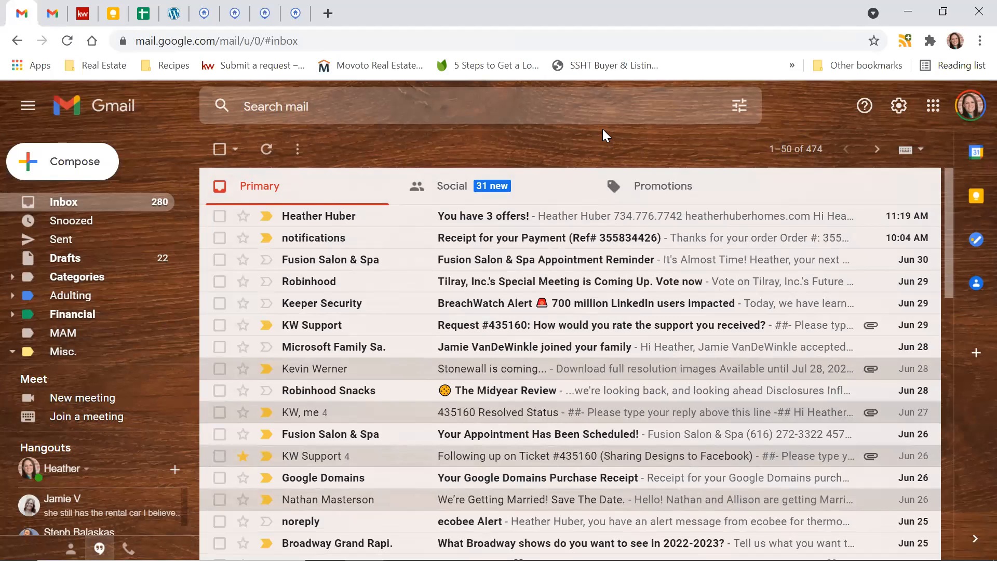
{"action": "left_click", "coordinate": [556, 215]}
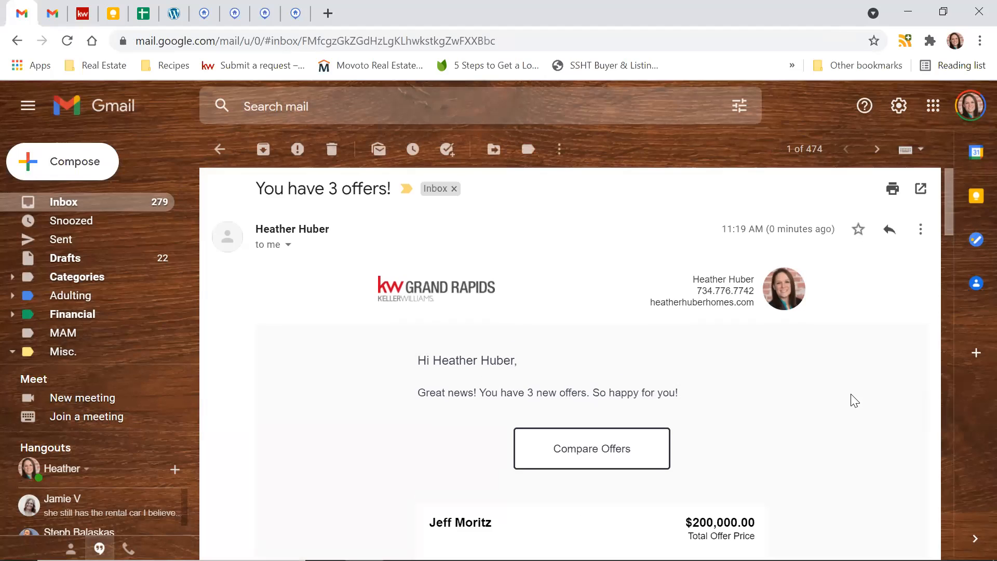
- Read through the email's offer summaries, then open its linked offer comparison document and look it over
{"action": "scroll", "coordinate": [854, 400], "scroll_direction": "down", "scroll_amount": 1}
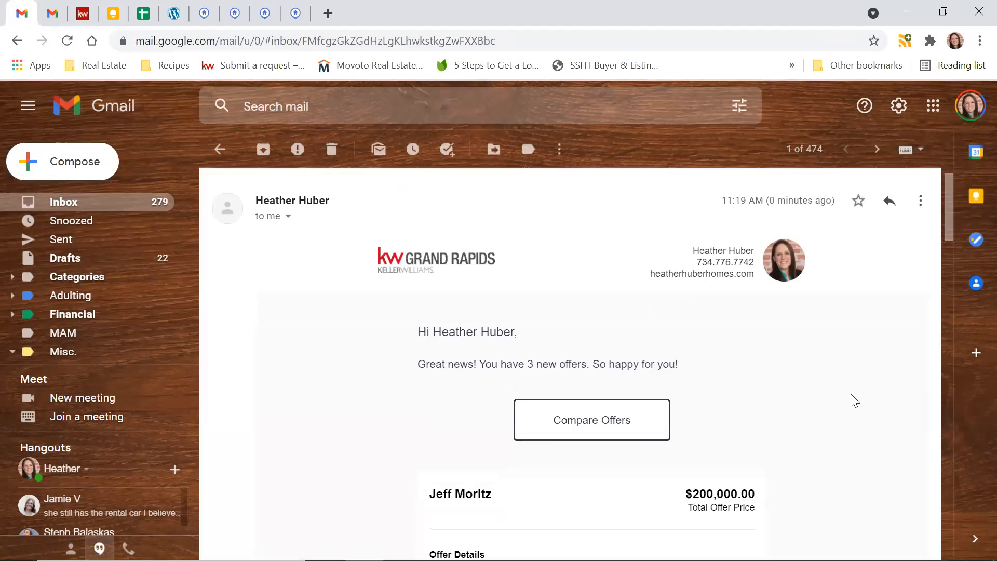
{"action": "scroll", "coordinate": [846, 389], "scroll_direction": "down", "scroll_amount": 1}
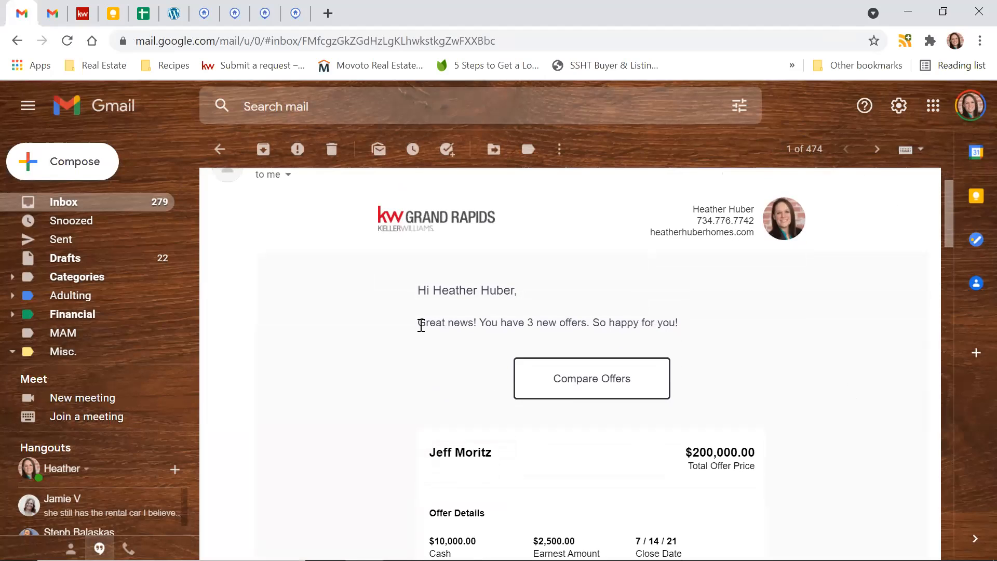
{"action": "scroll", "coordinate": [742, 335], "scroll_direction": "down", "scroll_amount": 15}
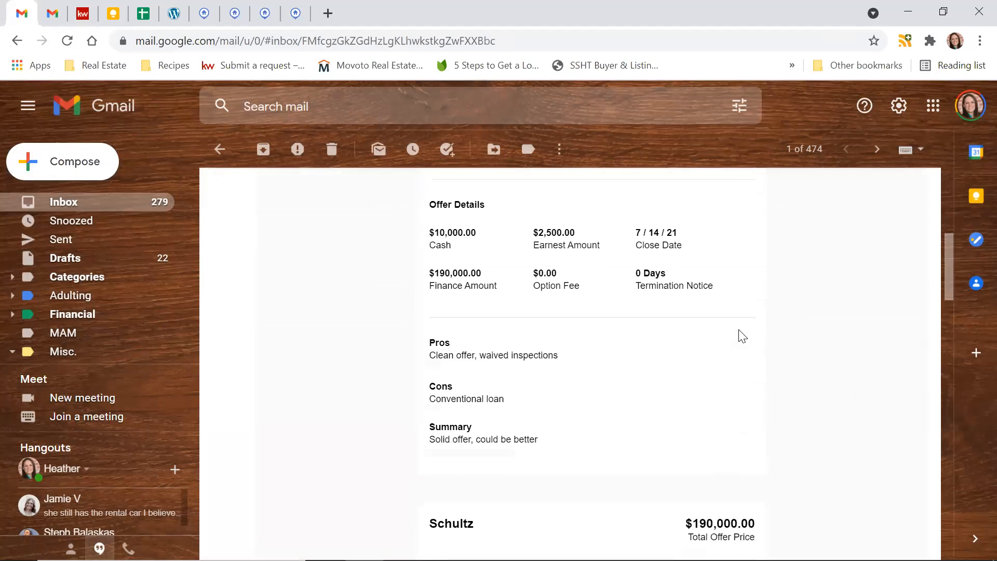
{"action": "scroll", "coordinate": [743, 335], "scroll_direction": "down", "scroll_amount": 10}
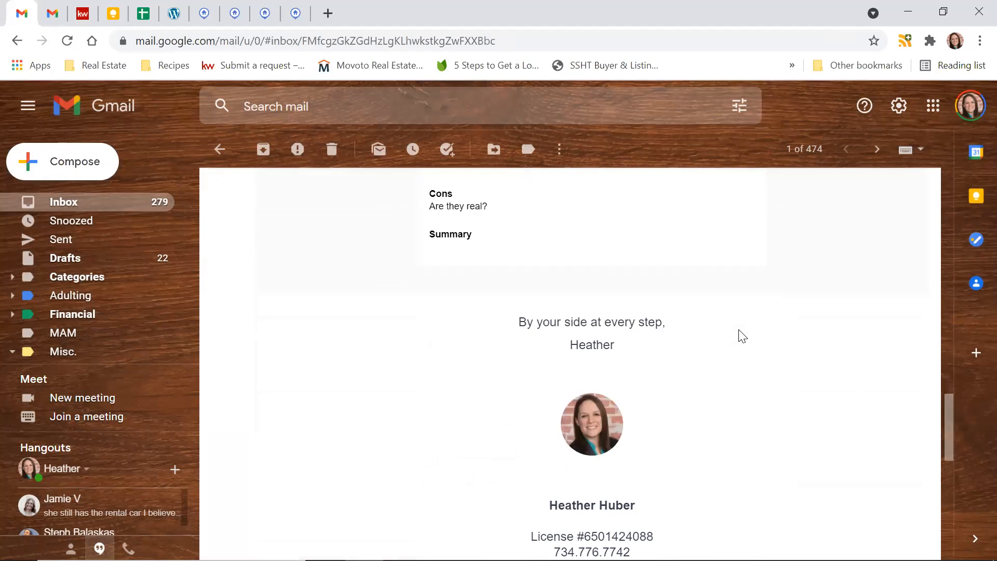
{"action": "scroll", "coordinate": [742, 336], "scroll_direction": "up", "scroll_amount": 13}
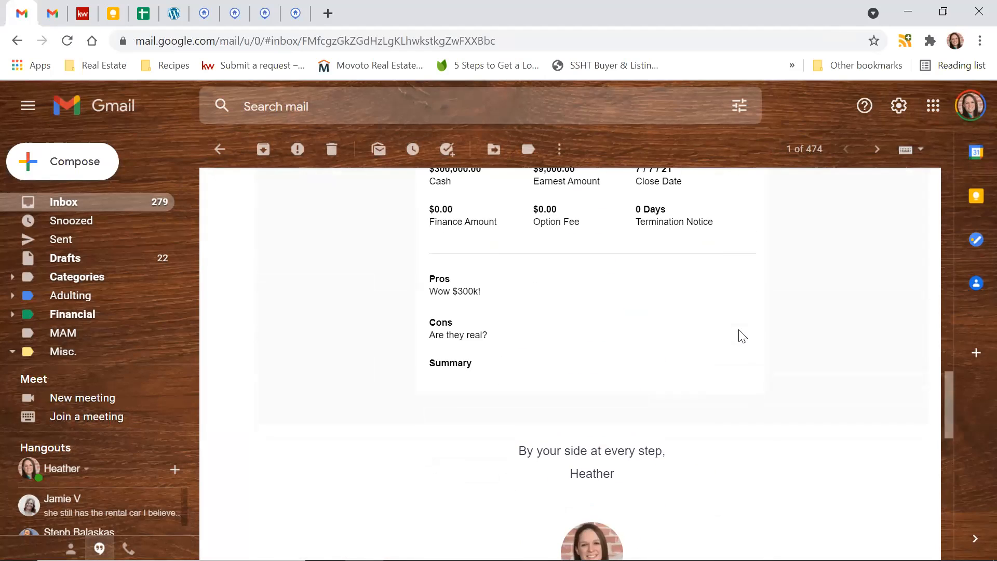
{"action": "scroll", "coordinate": [743, 335], "scroll_direction": "up", "scroll_amount": 10}
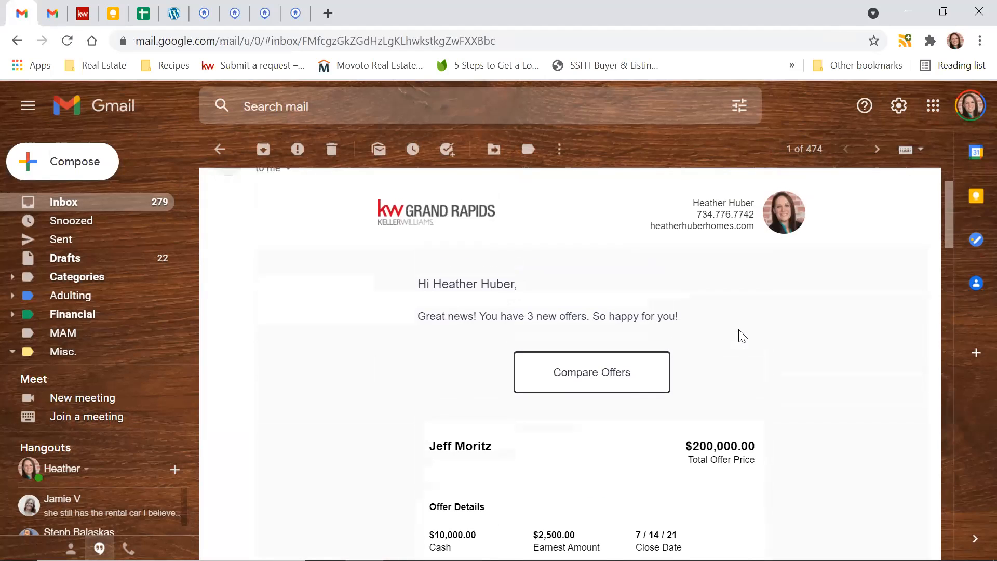
{"action": "left_click", "coordinate": [590, 387]}
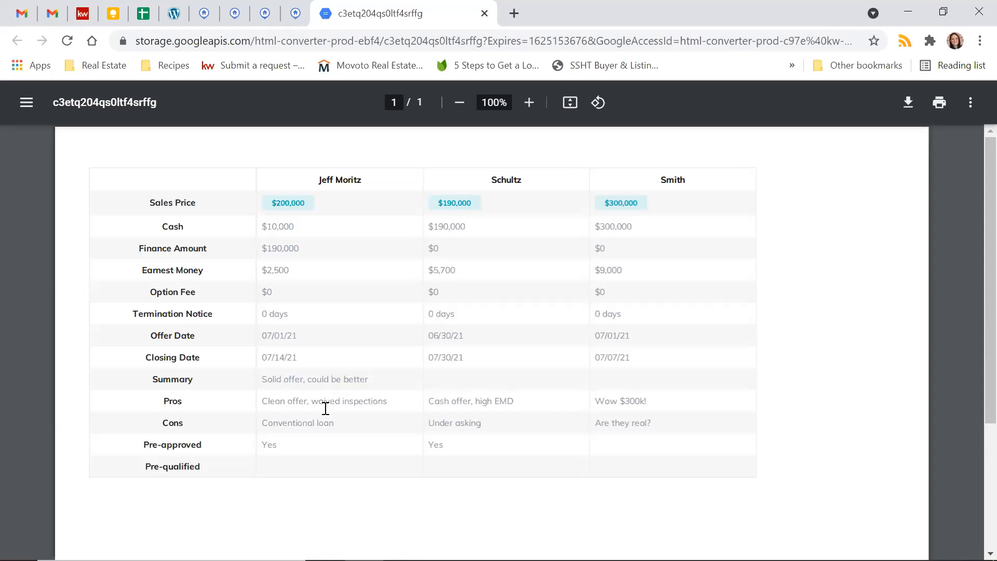
{"action": "scroll", "coordinate": [326, 409], "scroll_direction": "down", "scroll_amount": 3}
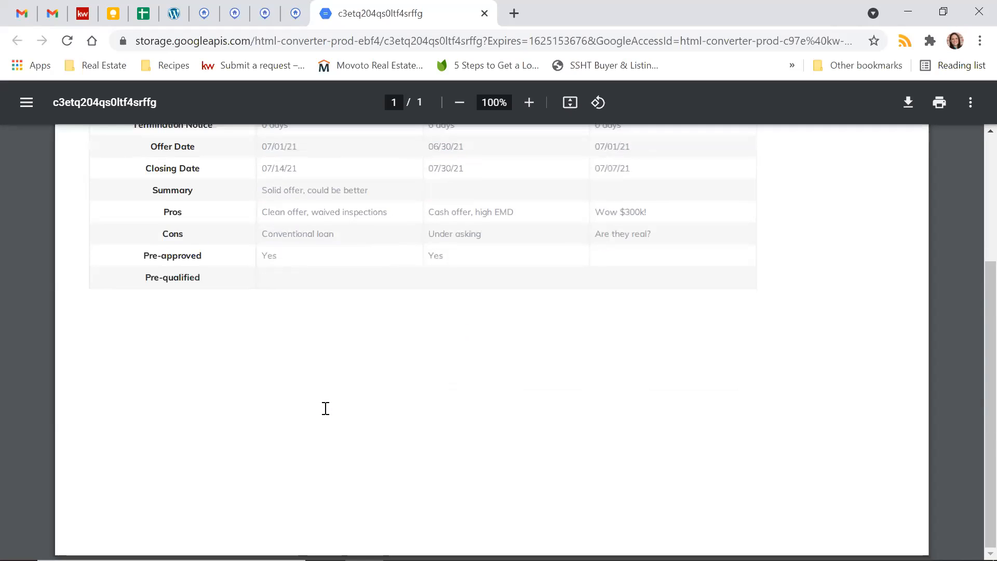
{"action": "scroll", "coordinate": [325, 408], "scroll_direction": "up", "scroll_amount": 3}
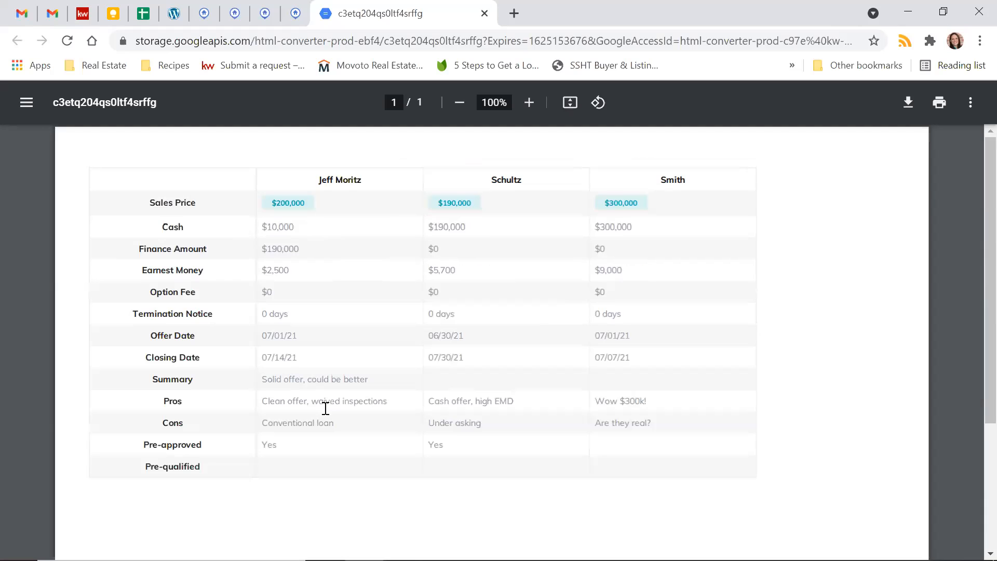
- Switch back to the offer timeline in KW Command and accept the $300,000 offer
{"action": "left_click", "coordinate": [86, 19]}
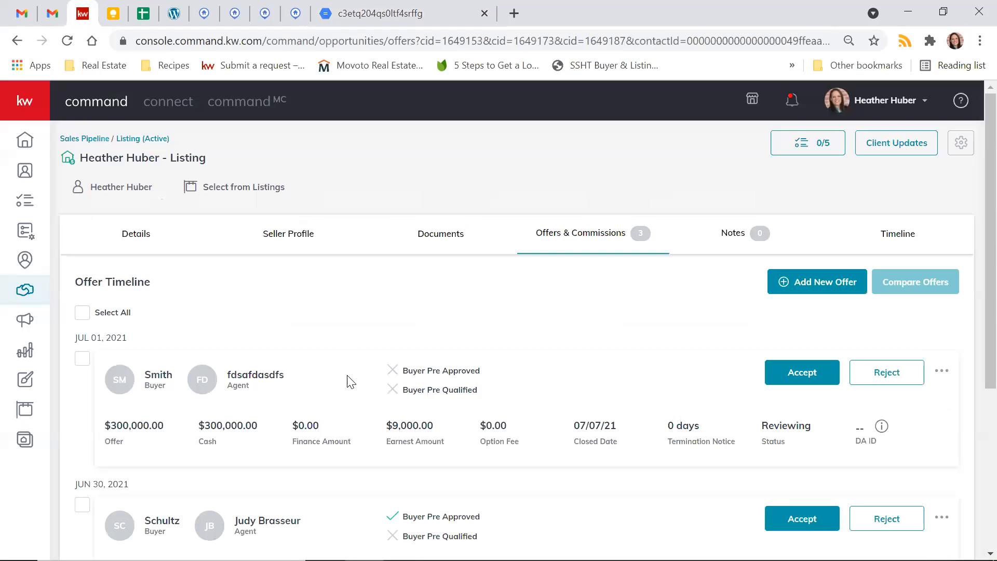
{"action": "scroll", "coordinate": [349, 381], "scroll_direction": "down", "scroll_amount": 5}
{"action": "scroll", "coordinate": [349, 381], "scroll_direction": "up", "scroll_amount": 5}
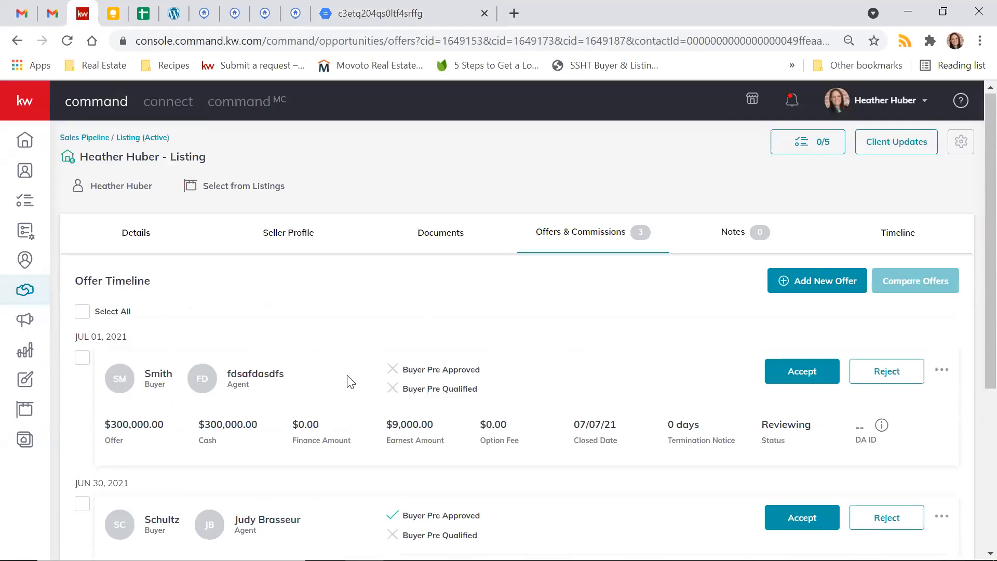
{"action": "scroll", "coordinate": [349, 382], "scroll_direction": "down", "scroll_amount": 2}
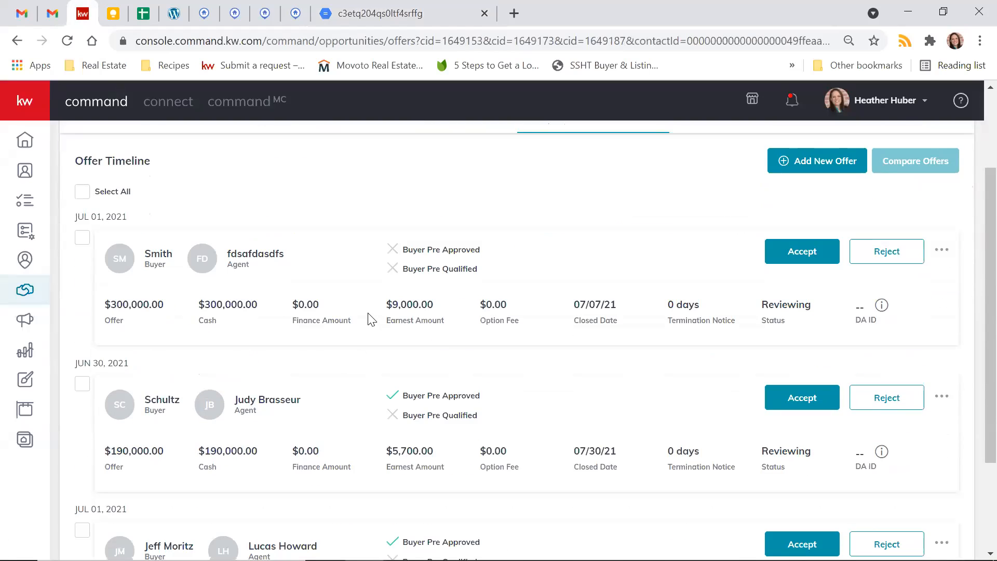
{"action": "left_click", "coordinate": [828, 257]}
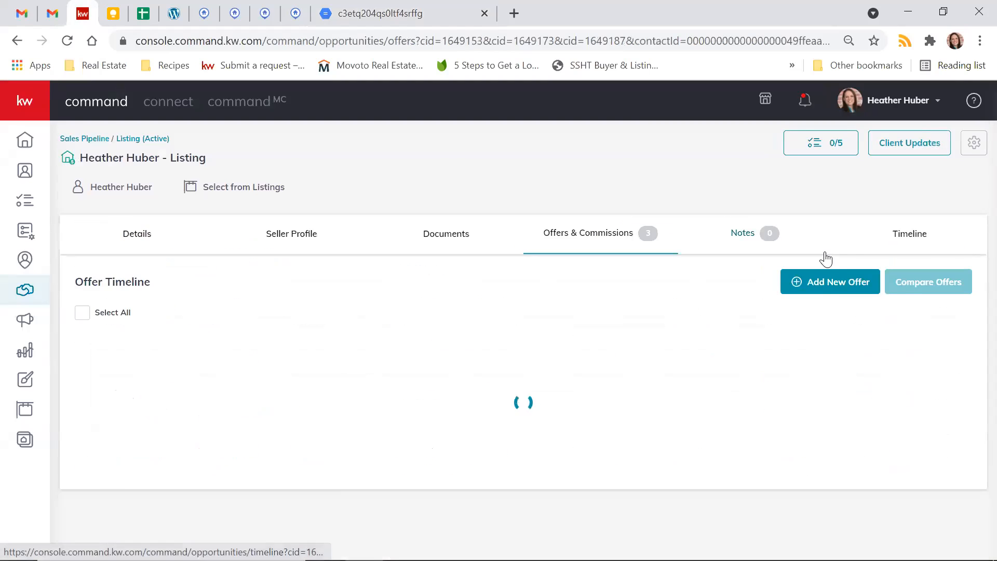
{"action": "scroll", "coordinate": [582, 410], "scroll_direction": "down", "scroll_amount": 4}
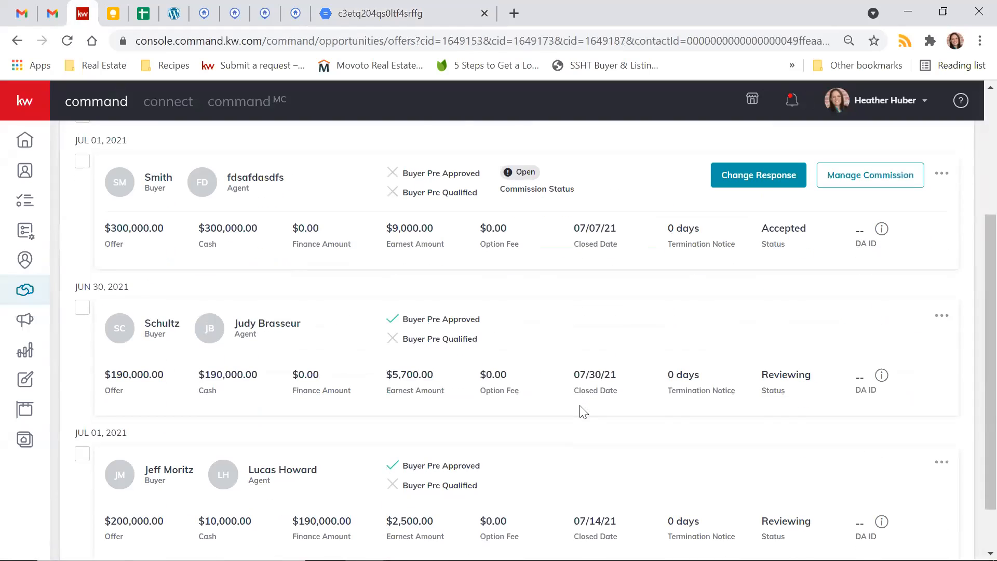
- Look over all the offers and their statuses in the listing's offer timeline
{"action": "scroll", "coordinate": [891, 441], "scroll_direction": "down", "scroll_amount": 1}
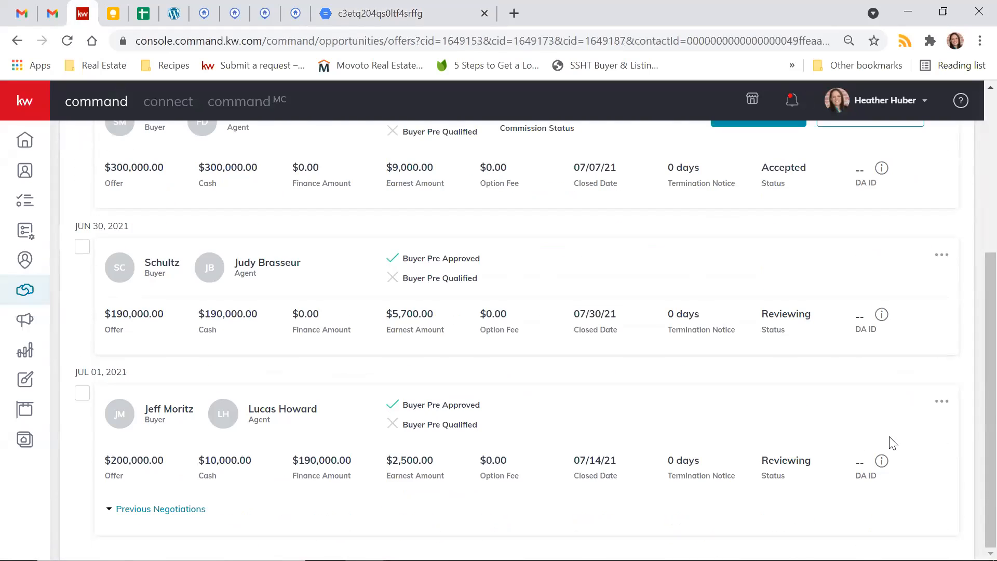
{"action": "scroll", "coordinate": [803, 433], "scroll_direction": "up", "scroll_amount": 1}
{"action": "scroll", "coordinate": [804, 432], "scroll_direction": "up", "scroll_amount": 1}
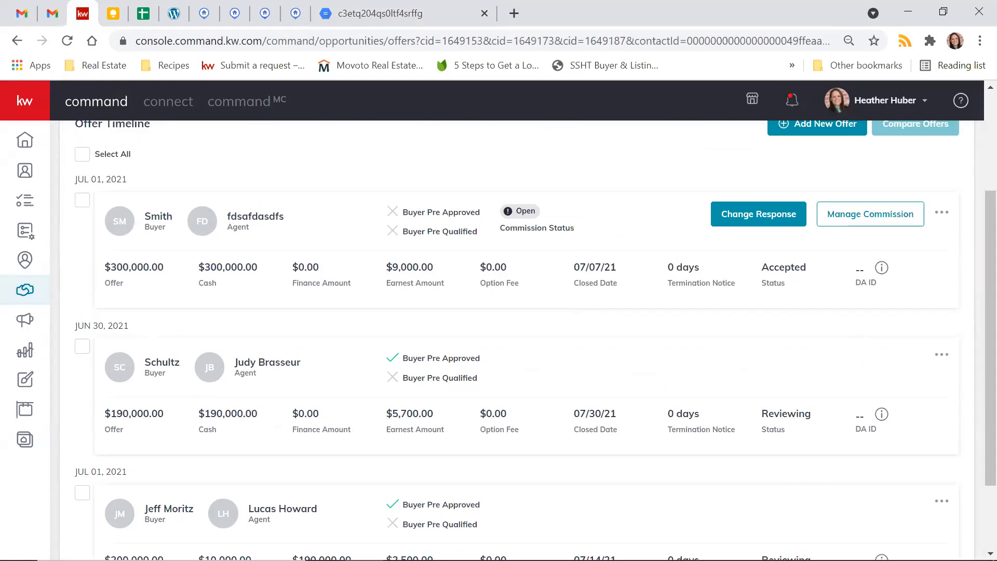
{"action": "scroll", "coordinate": [691, 401], "scroll_direction": "up", "scroll_amount": 3}
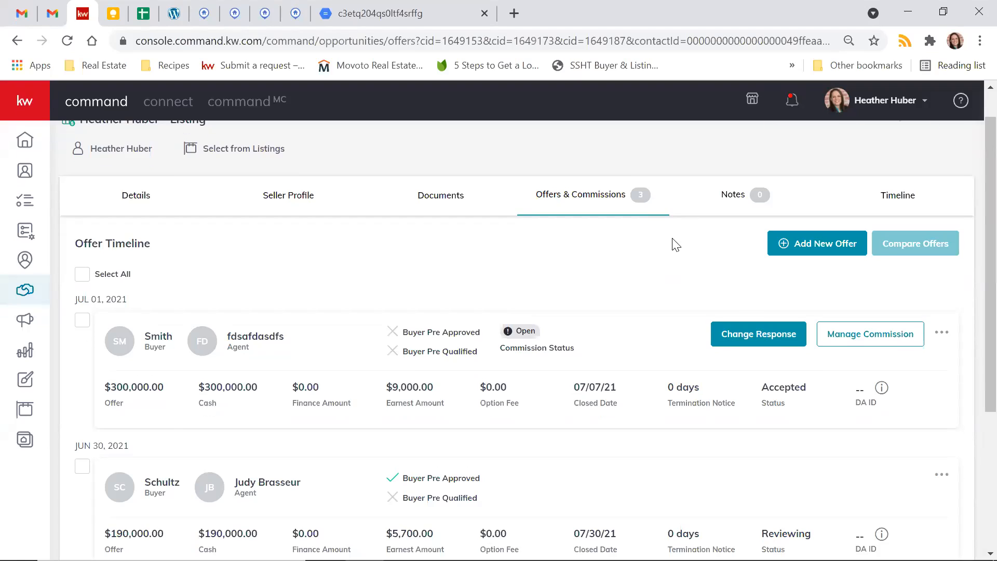
{"action": "scroll", "coordinate": [675, 244], "scroll_direction": "up", "scroll_amount": 1}
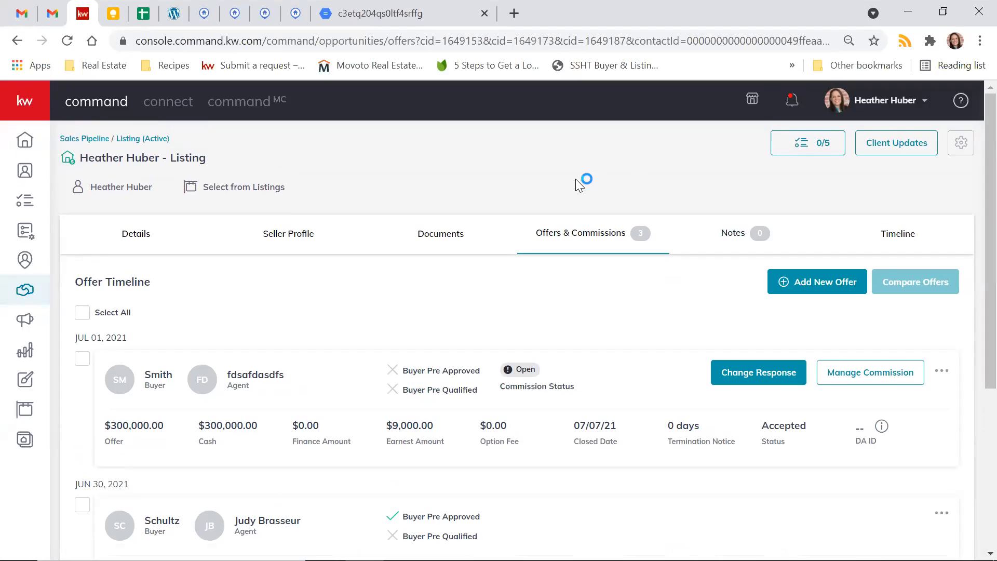
- Open YouTube in a new browser tab, go to your own channel page, and select its web address
{"action": "left_click", "coordinate": [515, 22]}
{"action": "type", "text": "yout"}
{"action": "key", "text": "Return"}
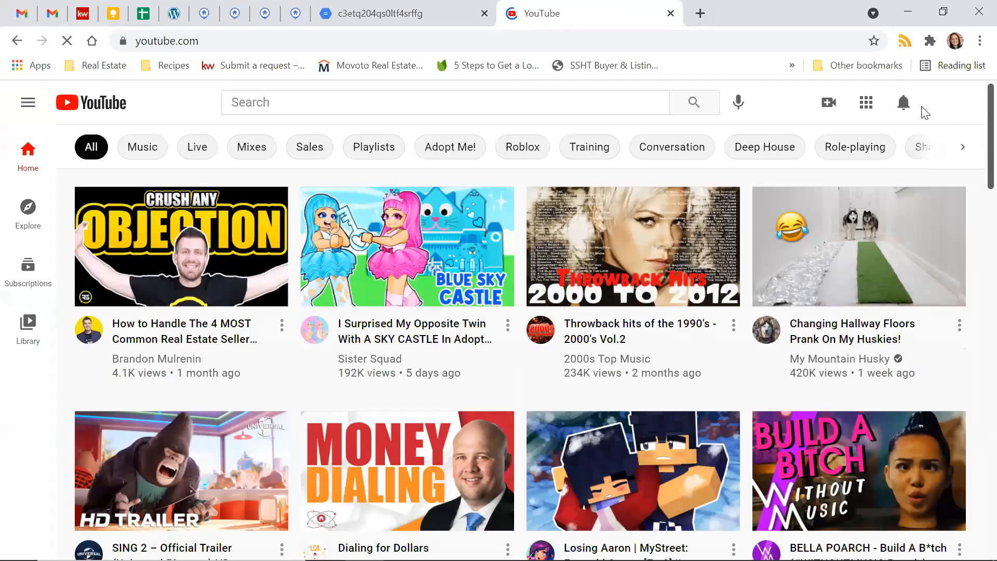
{"action": "left_click", "coordinate": [948, 103]}
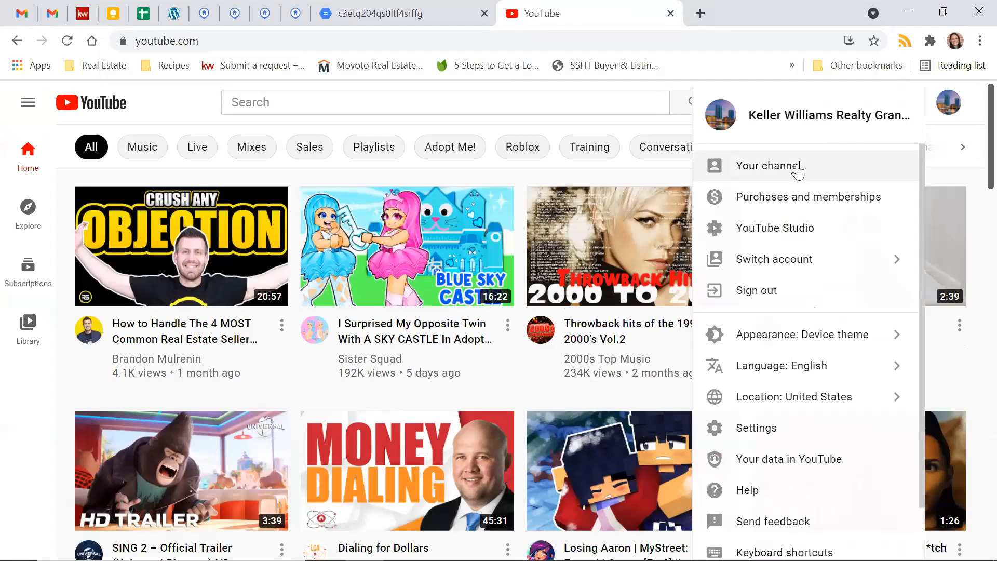
{"action": "left_click", "coordinate": [798, 169]}
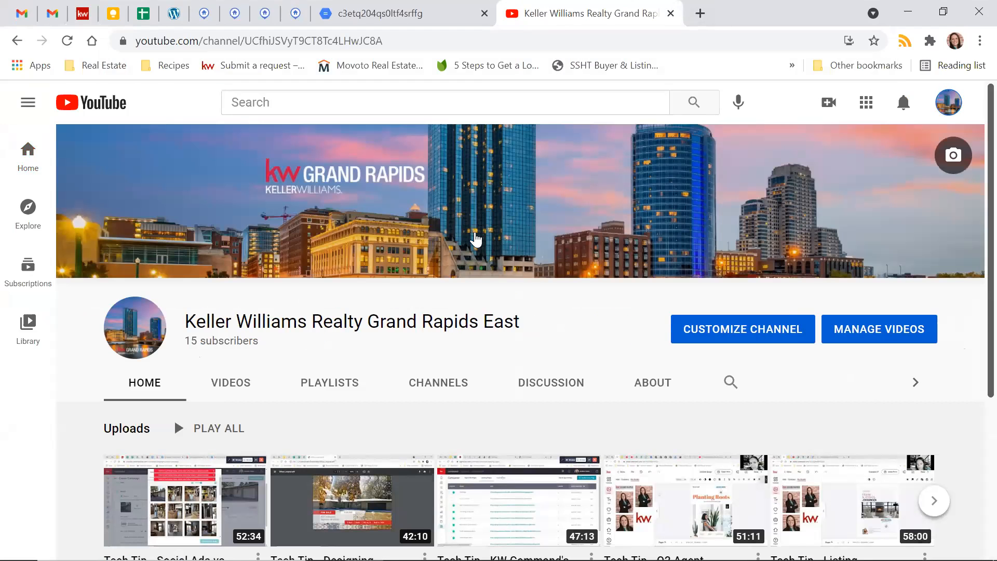
{"action": "left_click", "coordinate": [262, 40]}
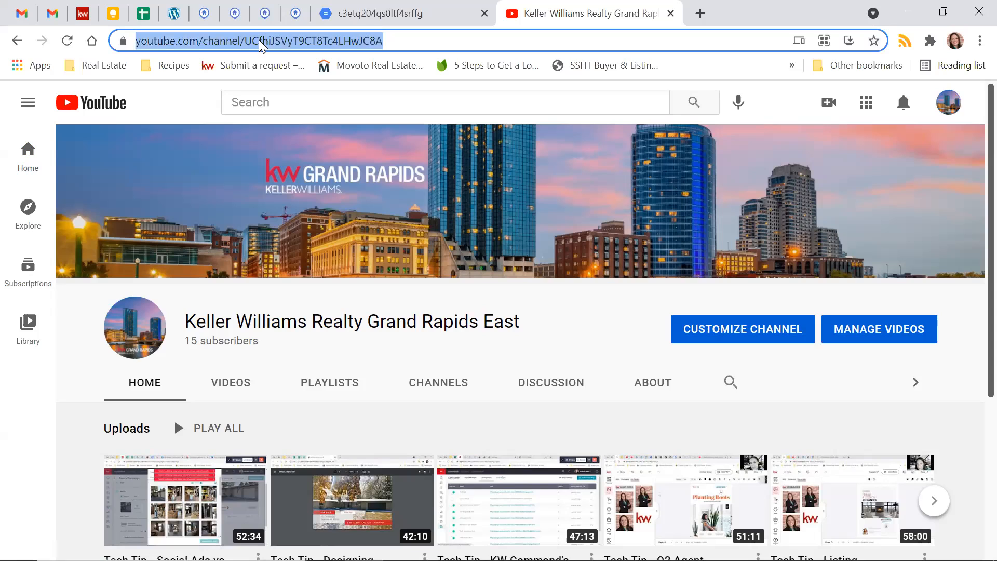
{"action": "left_click", "coordinate": [570, 52]}
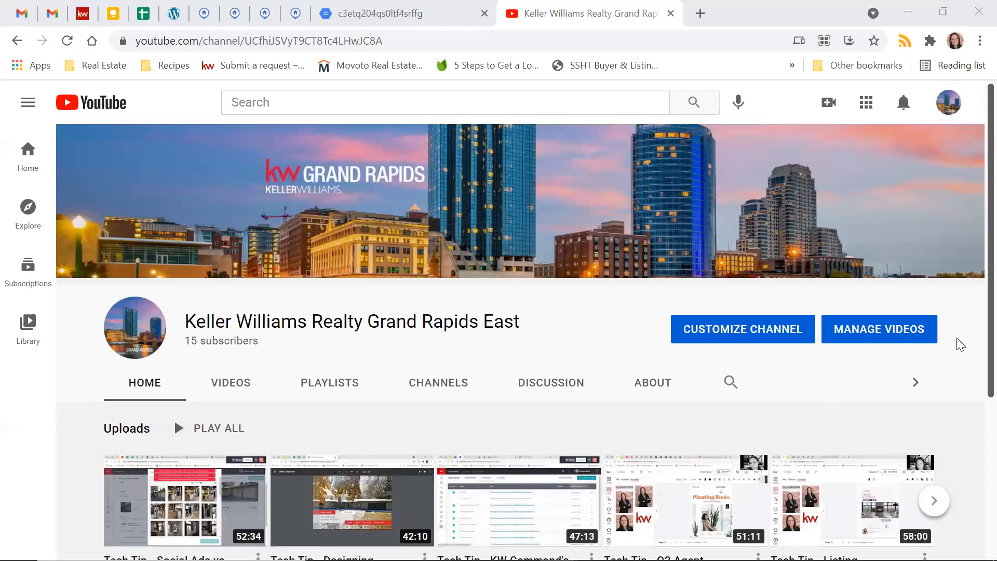
- Open the Keller Williams Realty Grand Rapids East channel's list of uploaded videos and browse the Tech Tip recordings
{"action": "scroll", "coordinate": [964, 336], "scroll_direction": "down", "scroll_amount": 3}
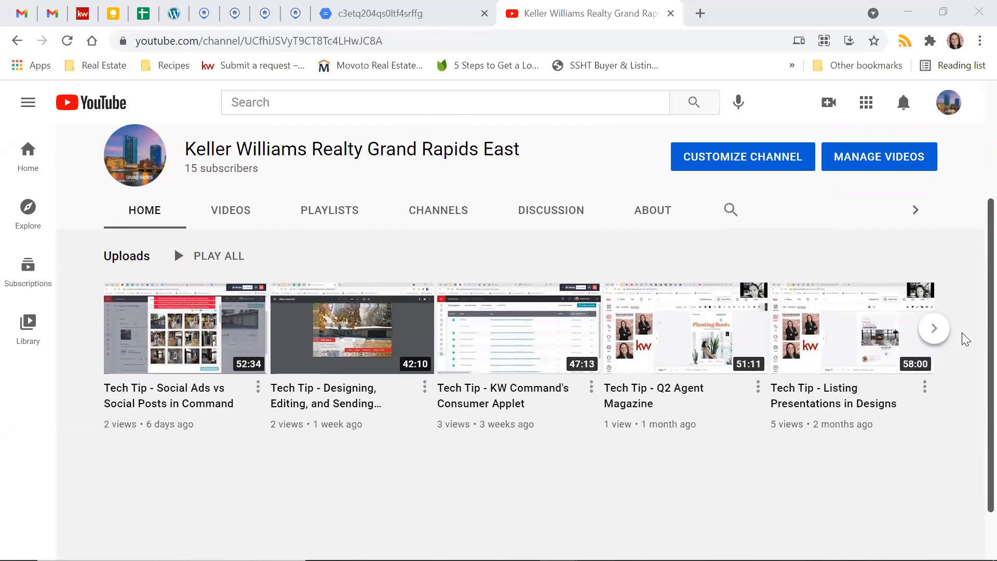
{"action": "left_click", "coordinate": [230, 220]}
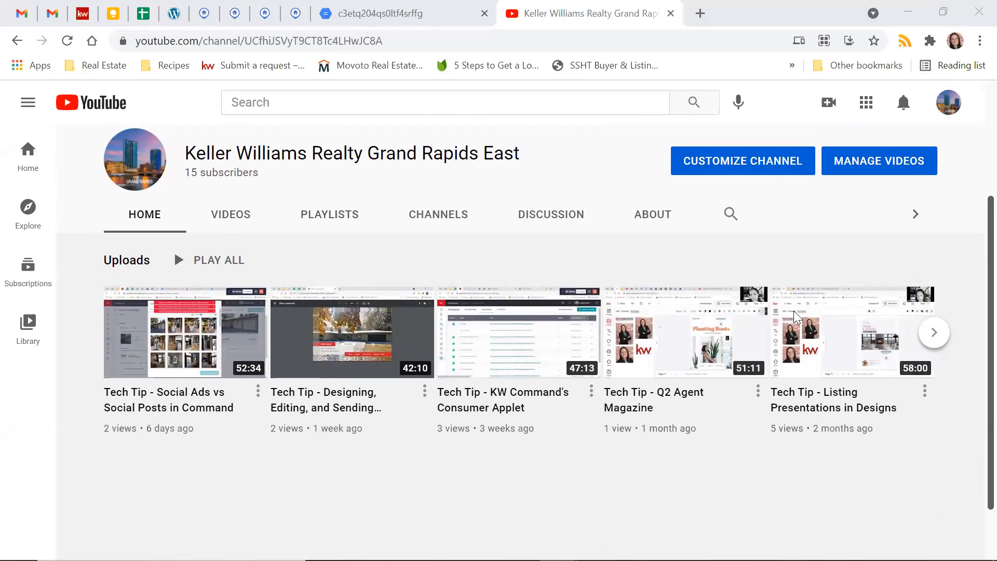
{"action": "scroll", "coordinate": [919, 373], "scroll_direction": "down", "scroll_amount": 6}
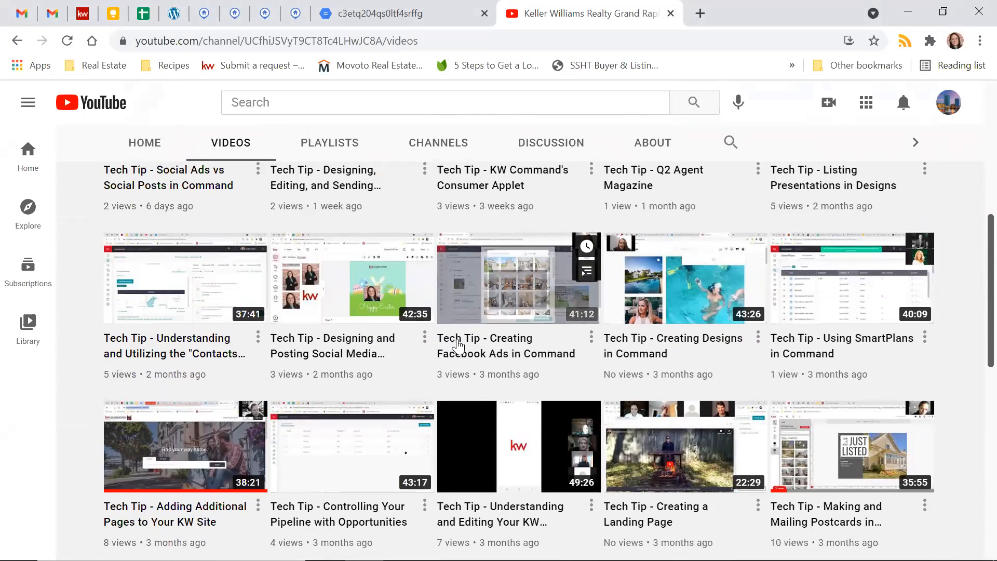
{"action": "scroll", "coordinate": [951, 350], "scroll_direction": "down", "scroll_amount": 5}
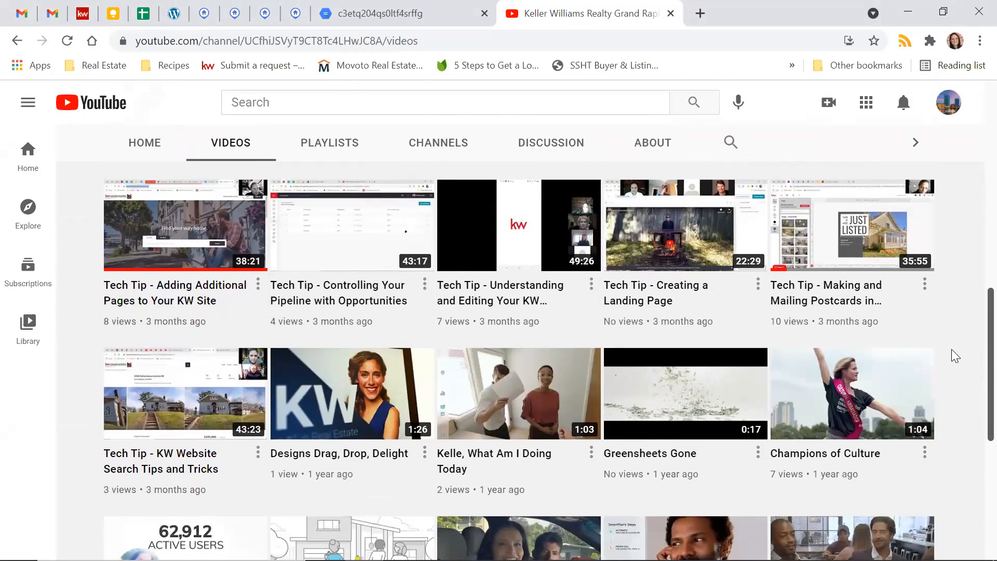
{"action": "scroll", "coordinate": [951, 350], "scroll_direction": "up", "scroll_amount": 7}
{"action": "scroll", "coordinate": [951, 349], "scroll_direction": "up", "scroll_amount": 6}
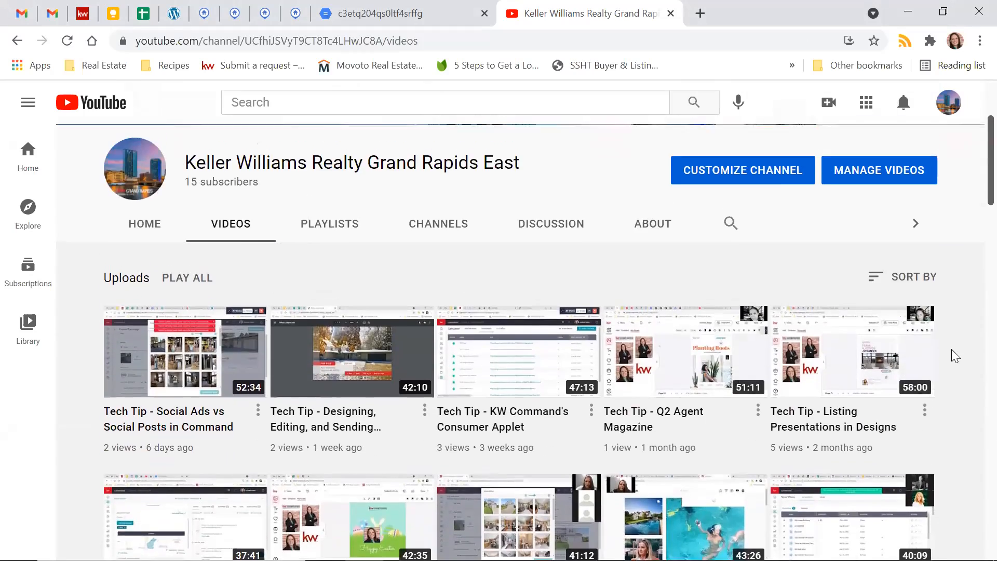